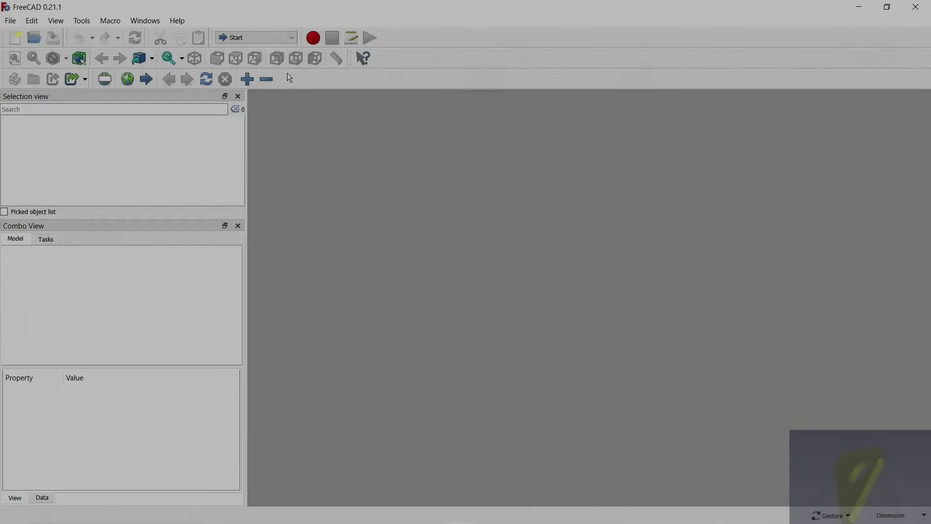
- In Part Design, create a body and start a sketch on the XY plane
left_click(272, 37)
left_click(246, 107)
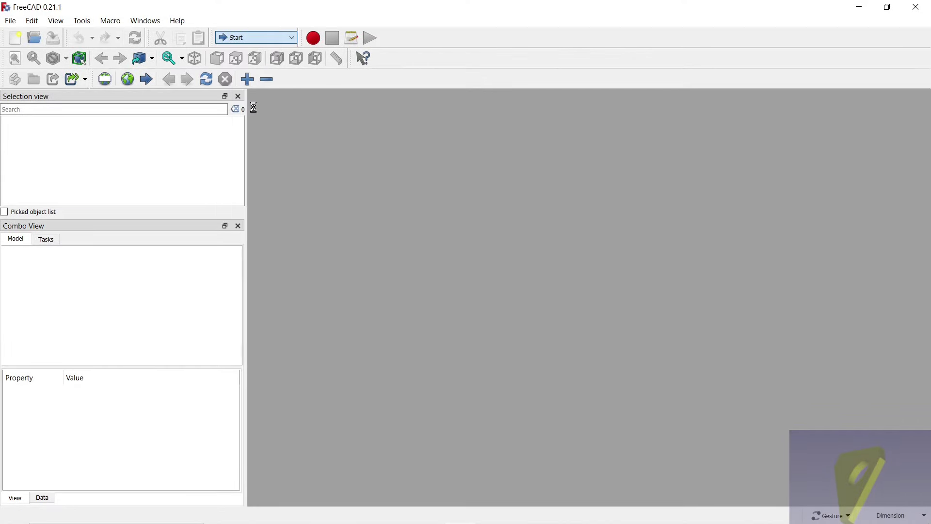
left_click(20, 41)
left_click(39, 278)
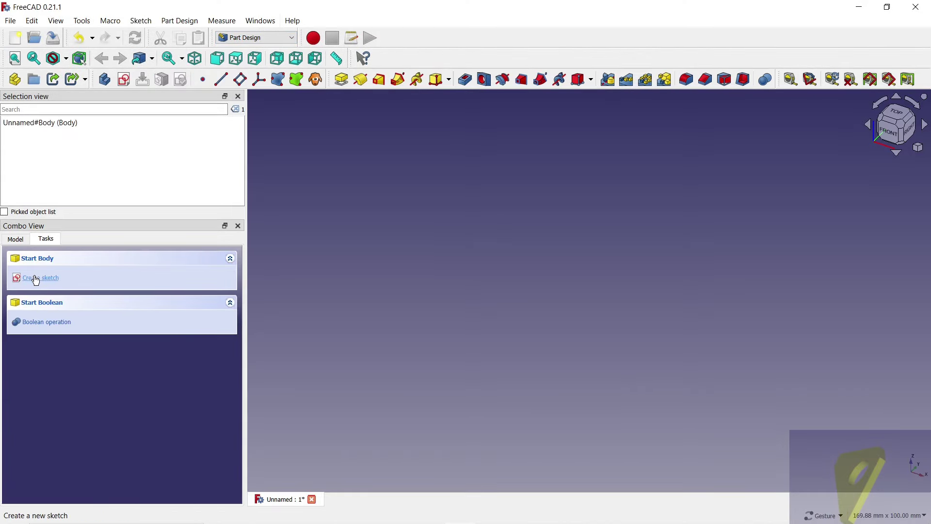
left_click(54, 313)
left_click(90, 266)
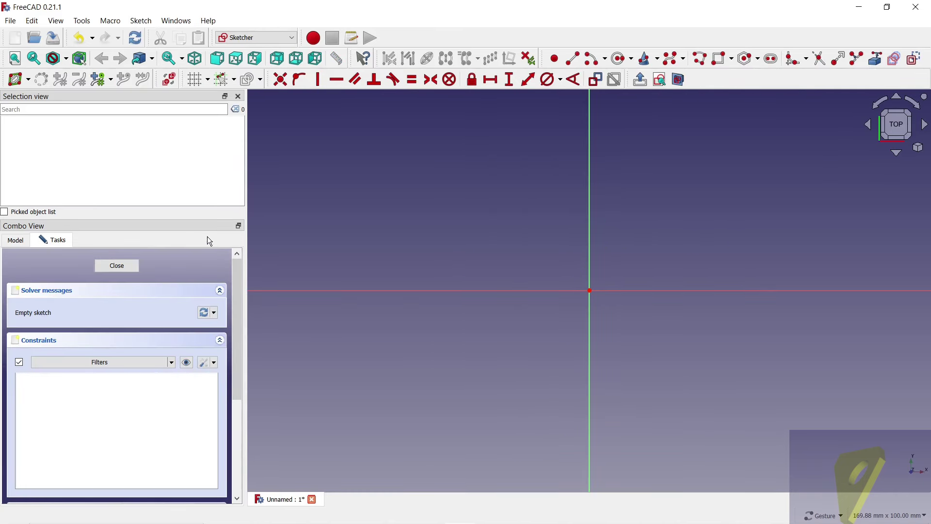
- Draw a closed five-sided polyline outline with a long slanted edge
left_click(699, 58)
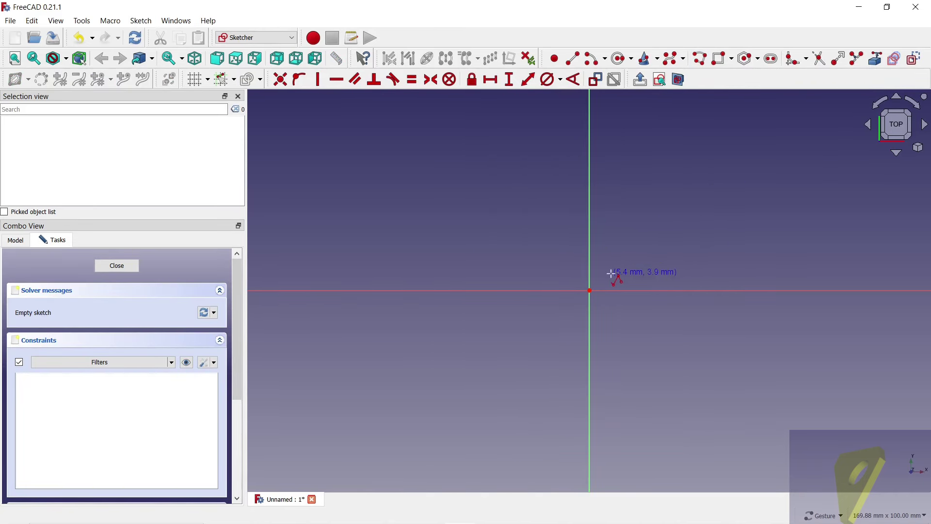
left_click(814, 274)
left_click(814, 240)
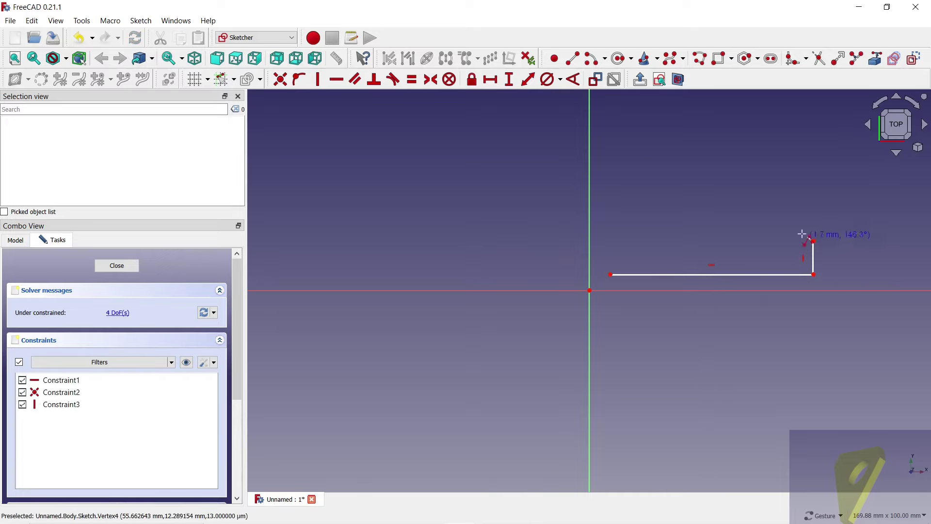
left_click(655, 113)
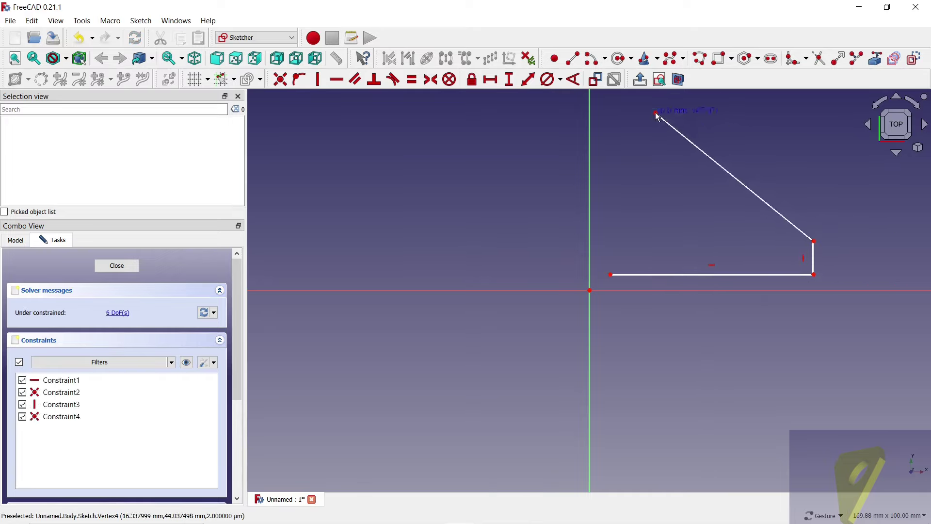
left_click(617, 113)
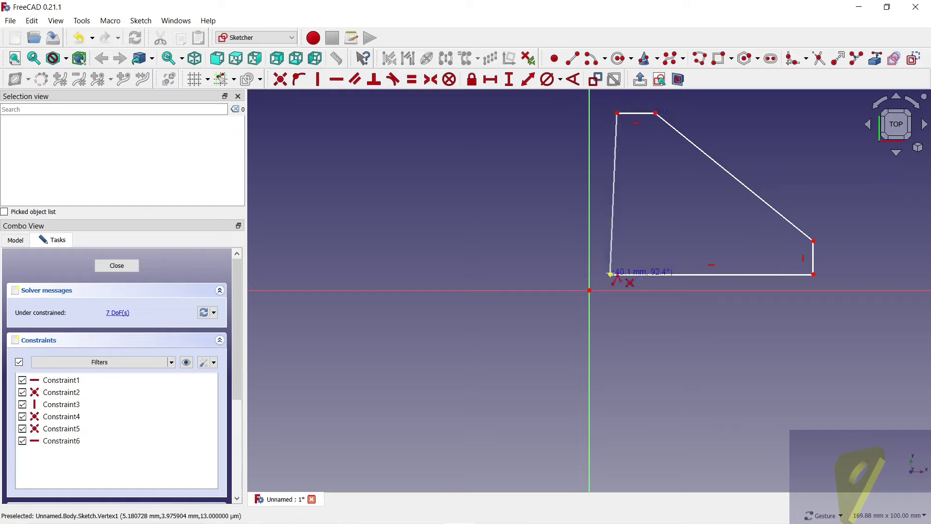
left_click(611, 274)
left_click(613, 187)
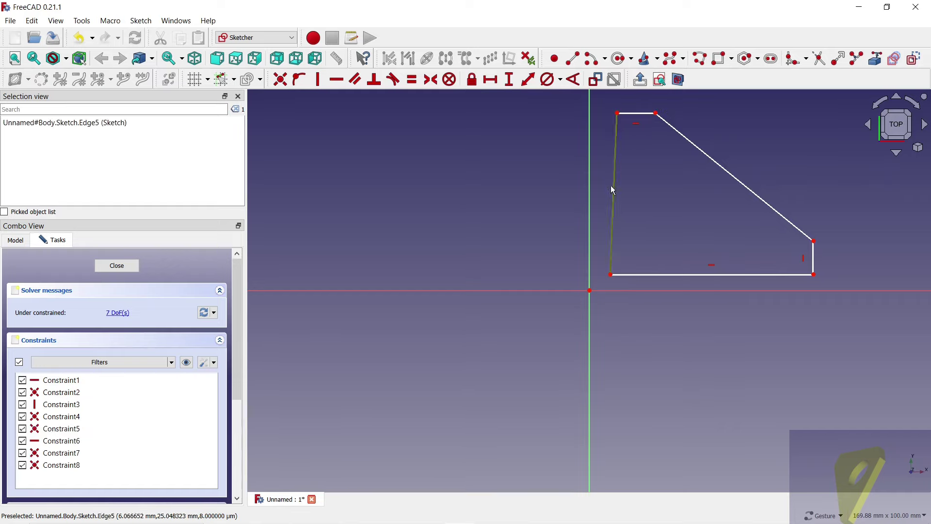
- Make the left edge vertical at 60 mm height and give the top edge 10 mm length
left_click(318, 79)
scroll(352, 287, "down", 1)
scroll(659, 177, "up", 2)
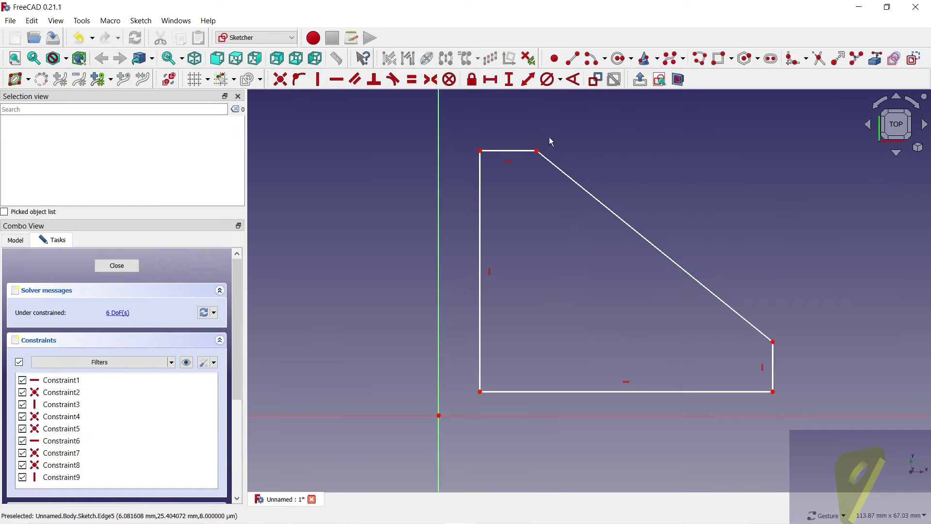
left_click(491, 79)
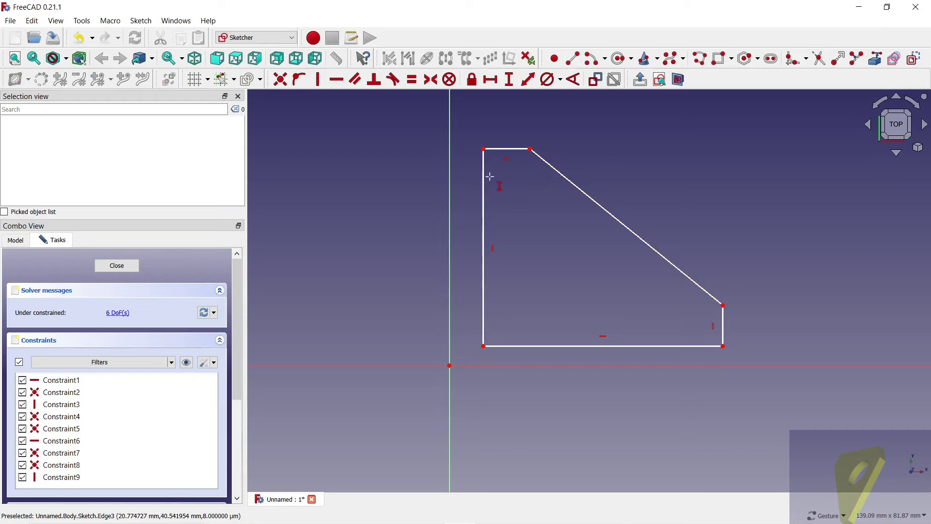
left_click(484, 179)
type("60")
key("Return")
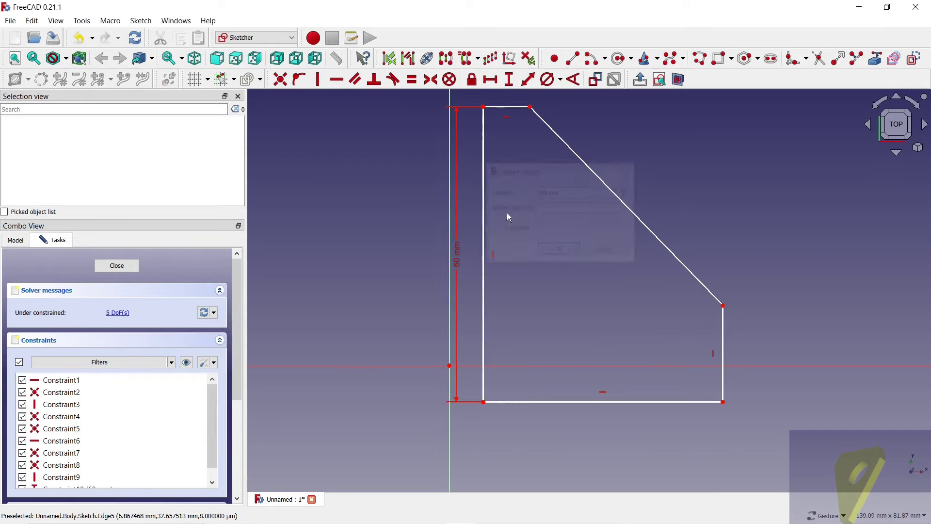
scroll(543, 320, "down", 2)
scroll(519, 138, "up", 1)
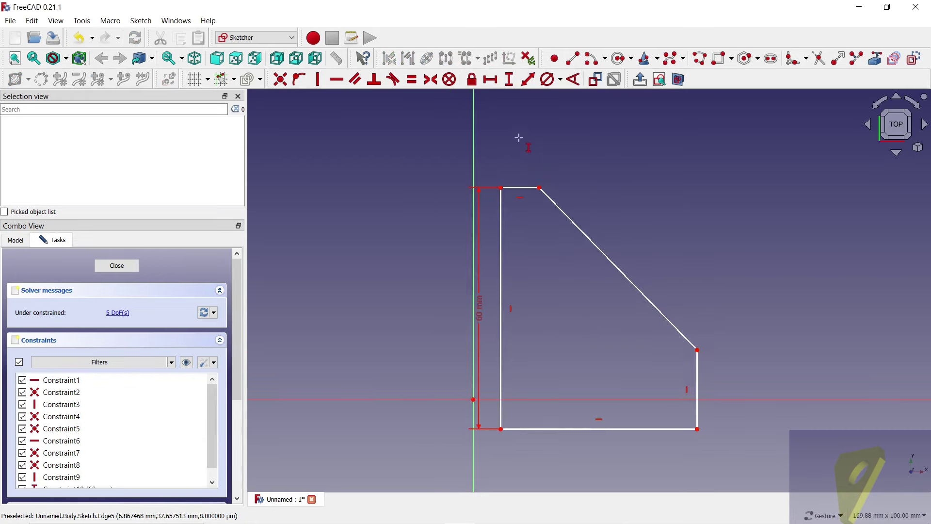
left_click(491, 80)
left_click(521, 188)
type("10")
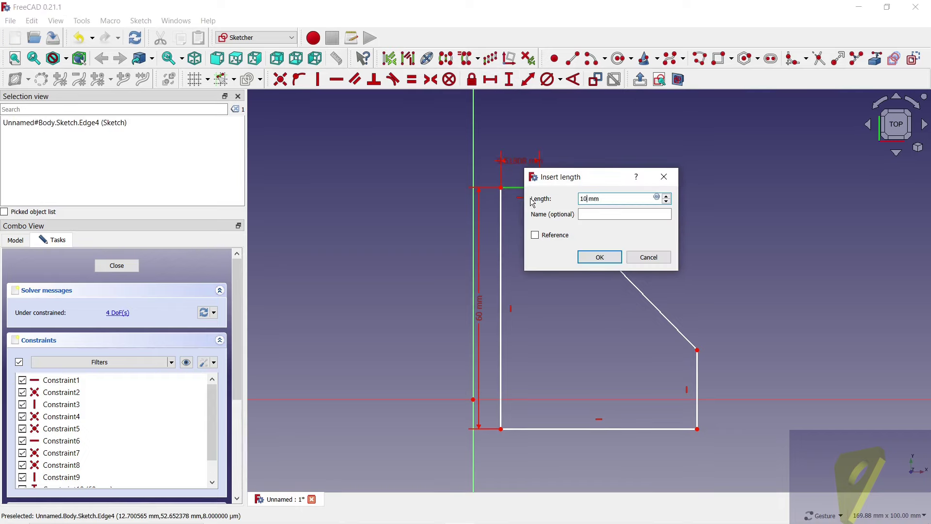
key("Return")
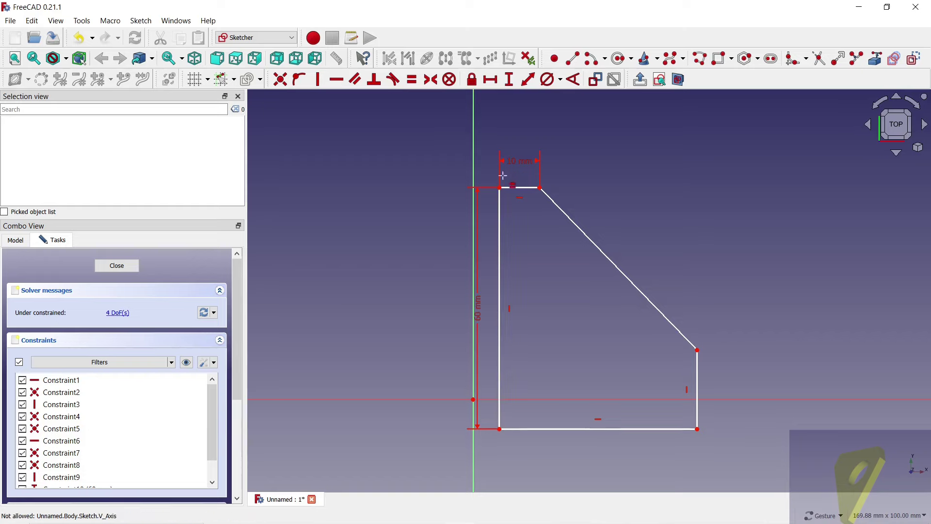
- Make top/right and left/bottom edges equal and fix the lower-left corner on the origin
left_click(515, 189)
left_click(698, 368)
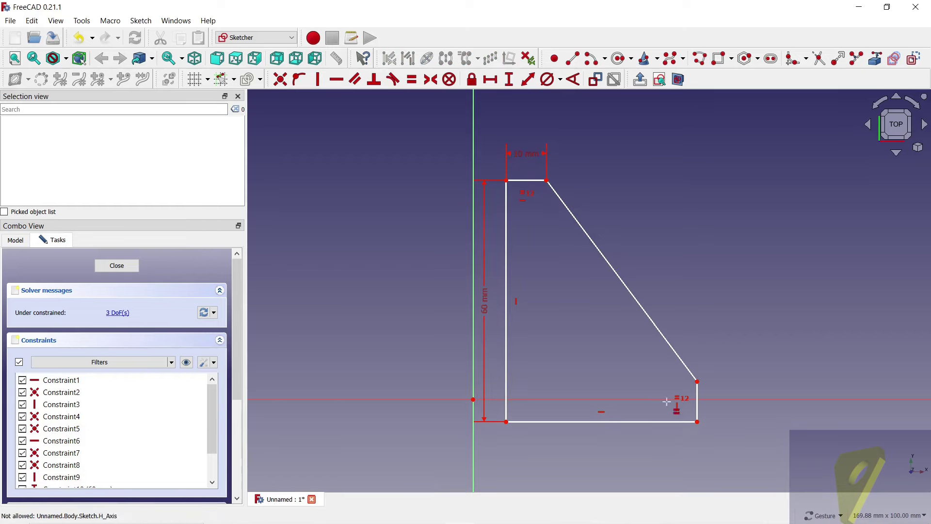
left_click(507, 374)
left_click(534, 422)
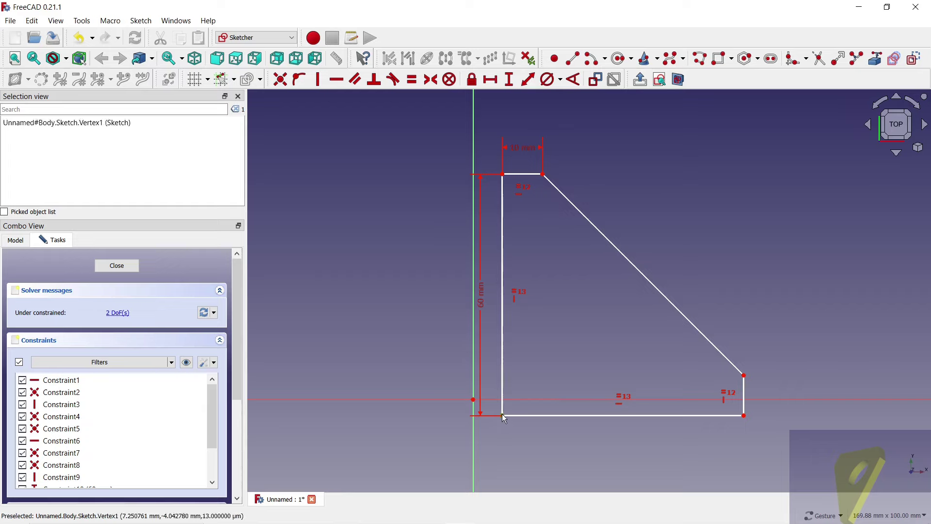
left_click(474, 399)
left_click(280, 79)
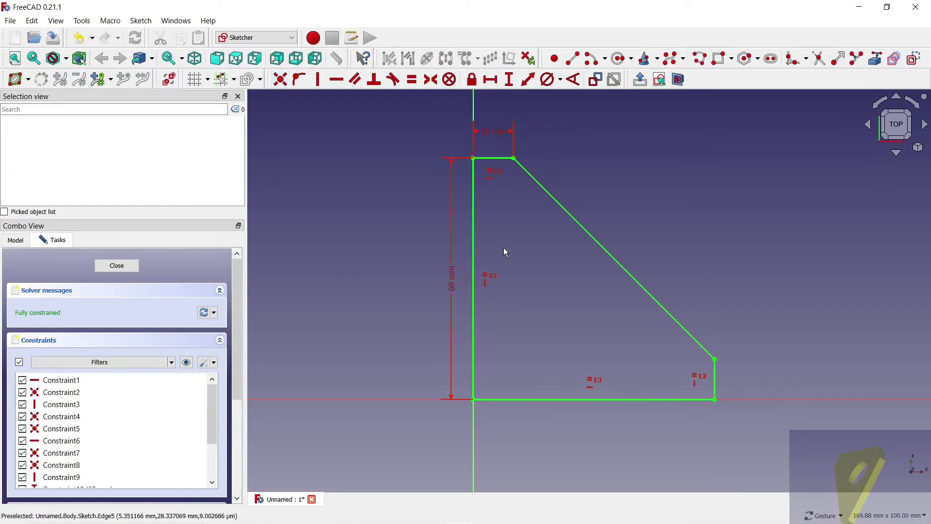
- Draw a circle inside the outline with a 20 mm diameter
left_click(619, 59)
left_click(553, 319)
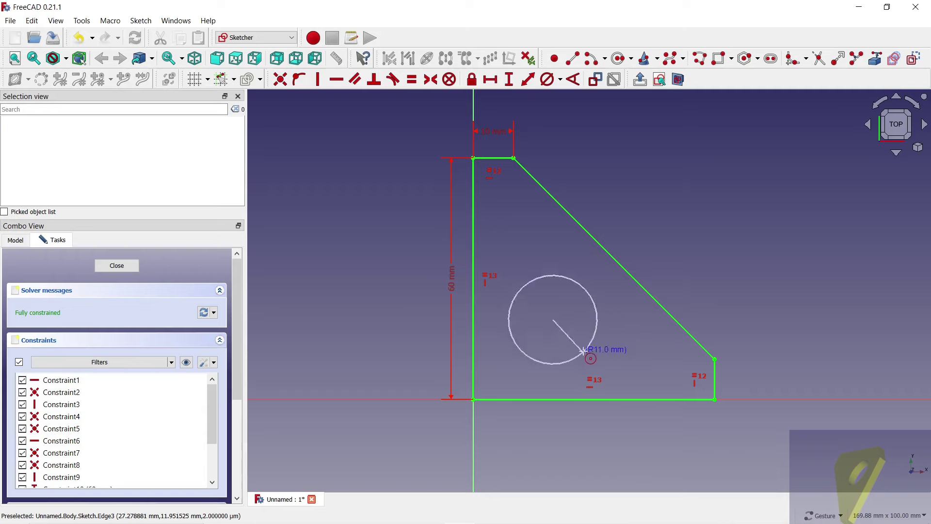
left_click(584, 351)
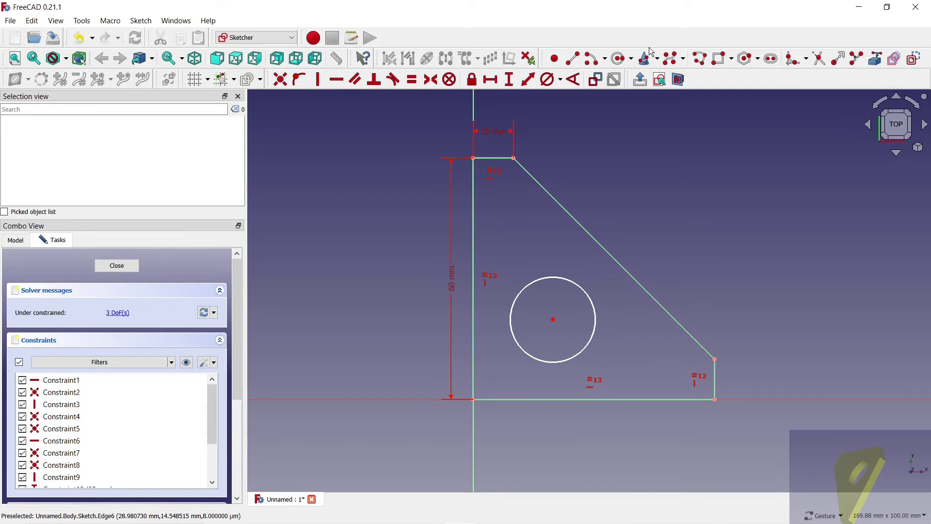
left_click(549, 79)
left_click(595, 306)
type("20")
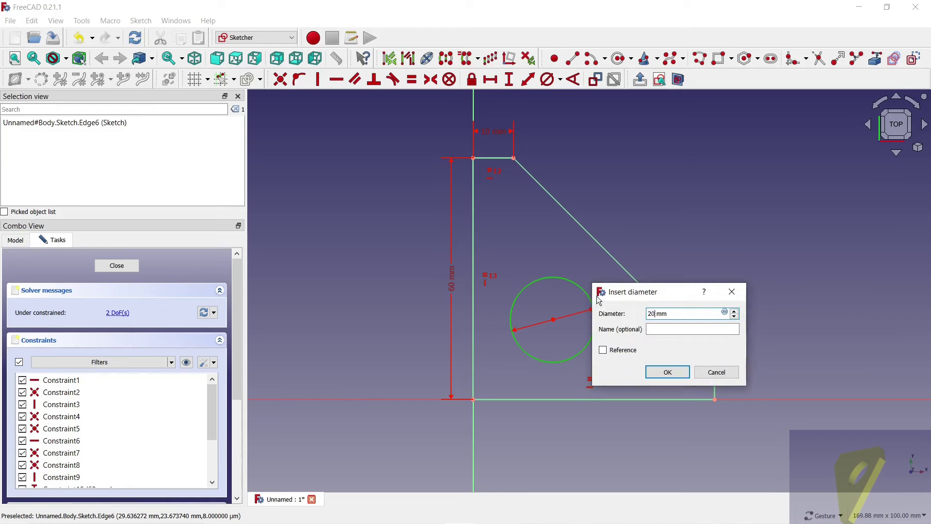
key("Return")
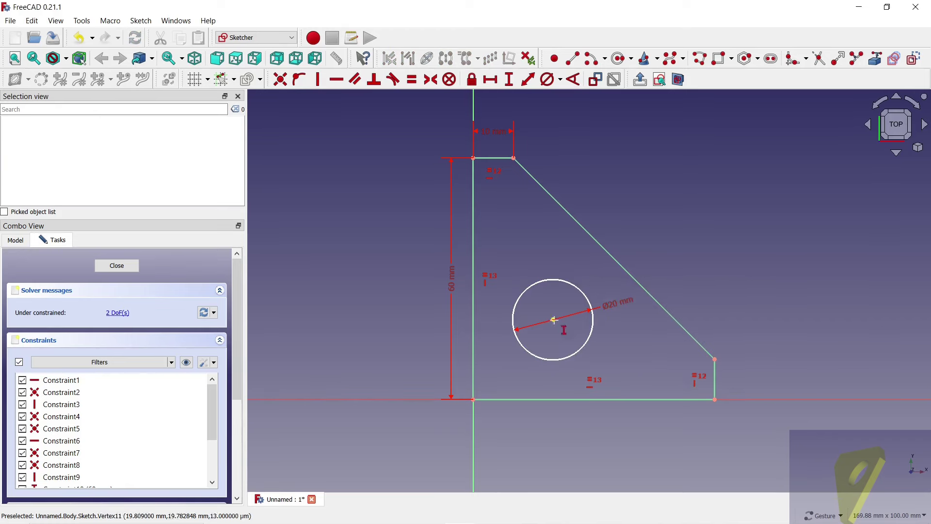
- Place the circle centre 20 mm above and 20 mm right of the origin, then close the sketch
left_click(553, 319)
left_click(473, 400)
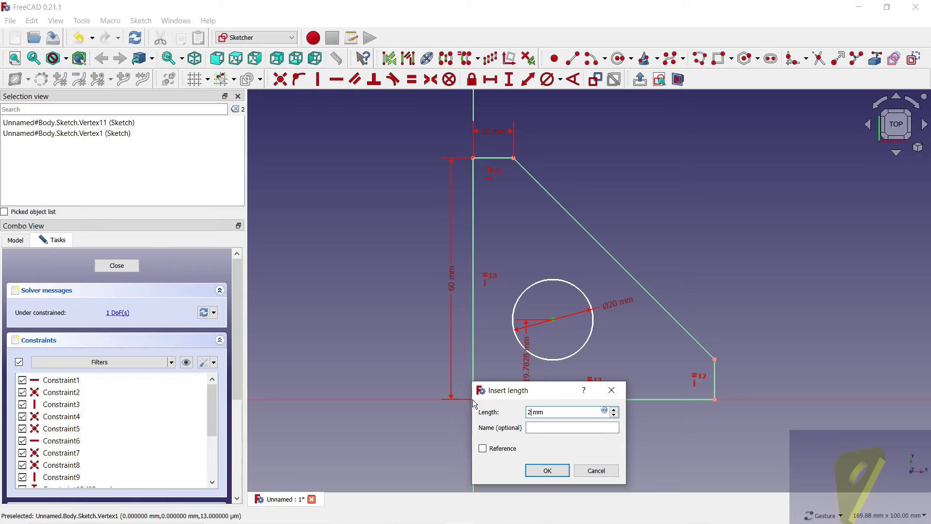
key("Return")
left_click(490, 79)
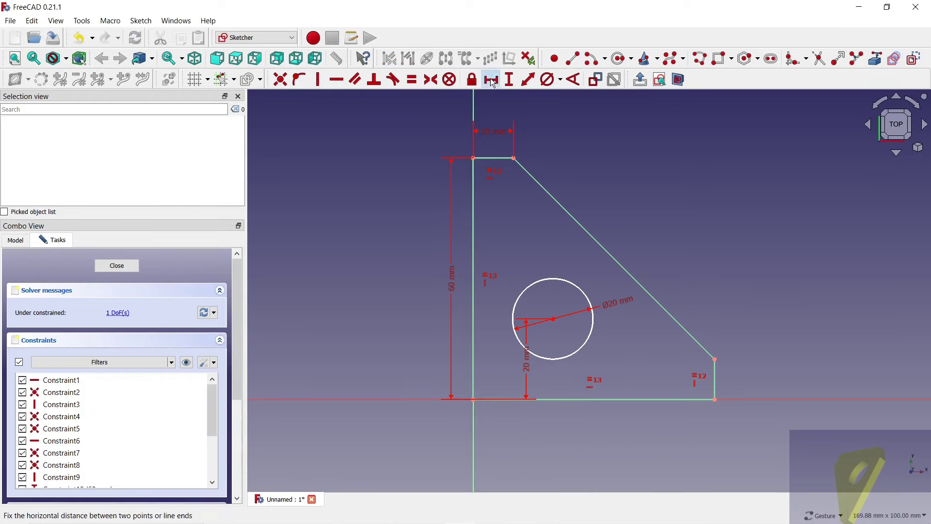
left_click(553, 318)
left_click(473, 400)
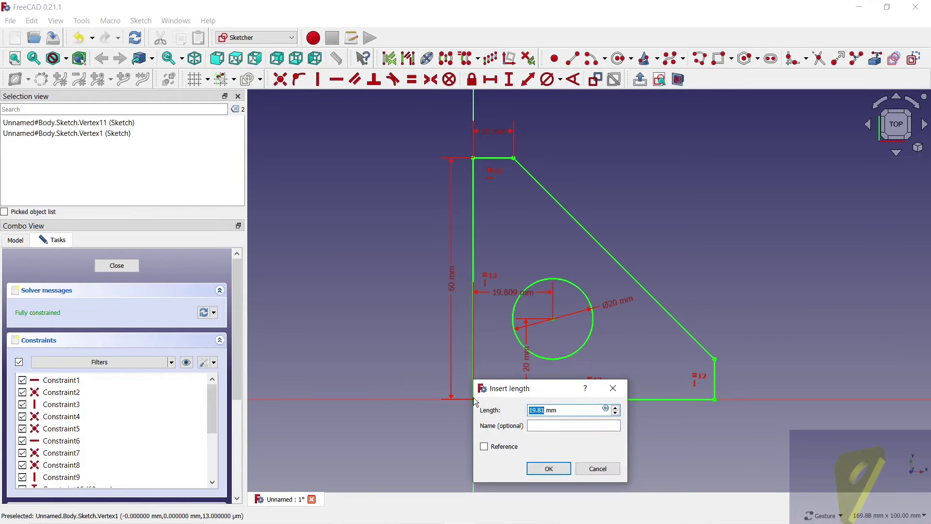
key("Return")
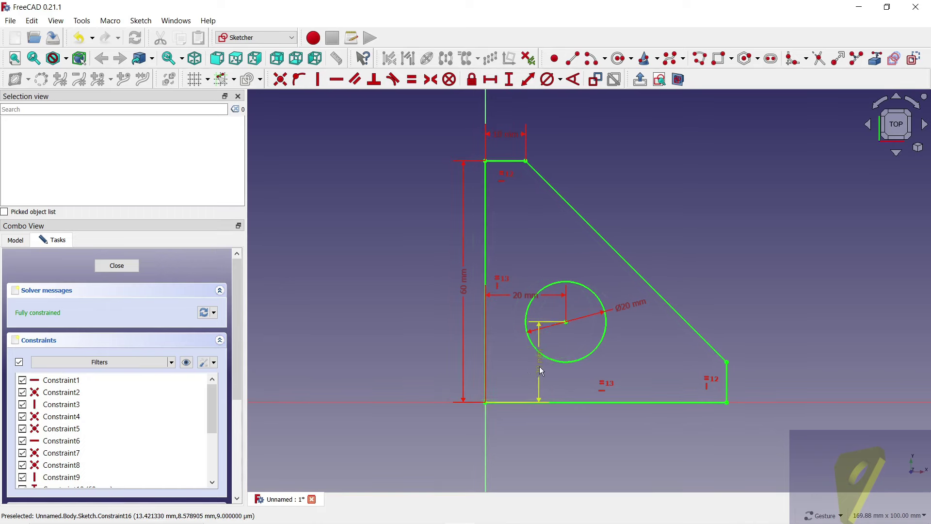
left_click_drag(540, 375, 801, 367)
left_click_drag(525, 295, 516, 467)
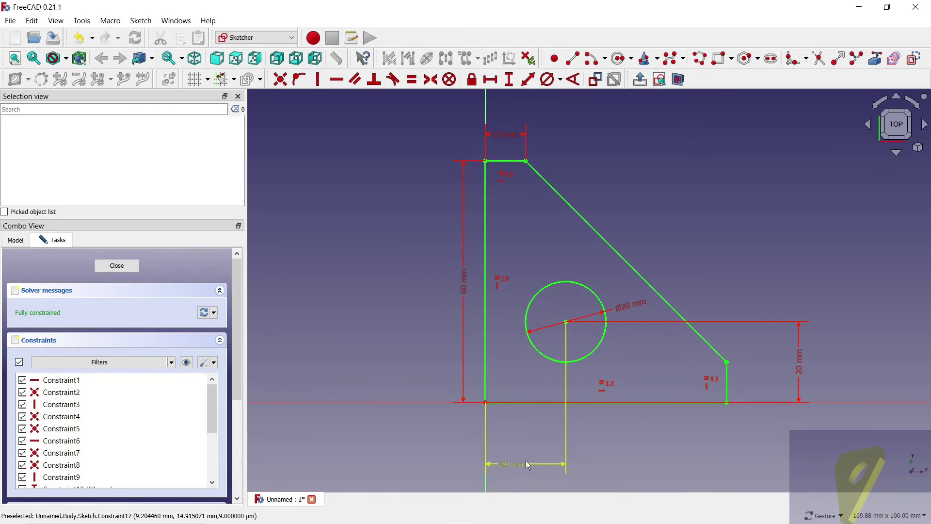
left_click(115, 267)
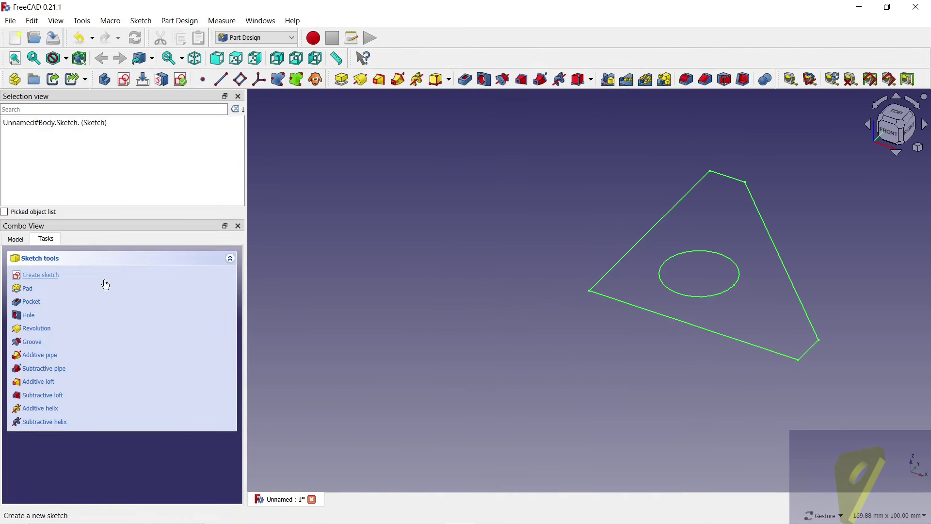
- Pad the sketch into a 5 mm plate
left_click(28, 289)
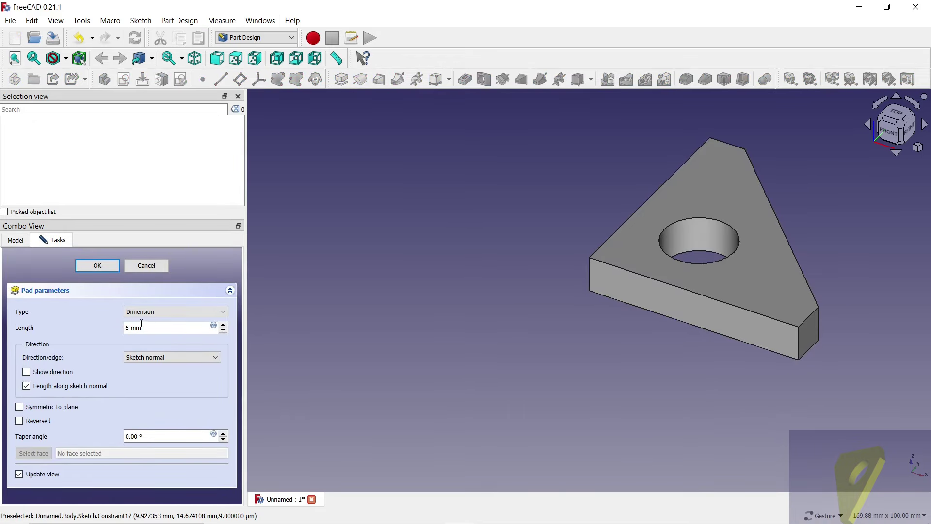
left_click(102, 266)
left_click_drag(497, 214, 598, 279)
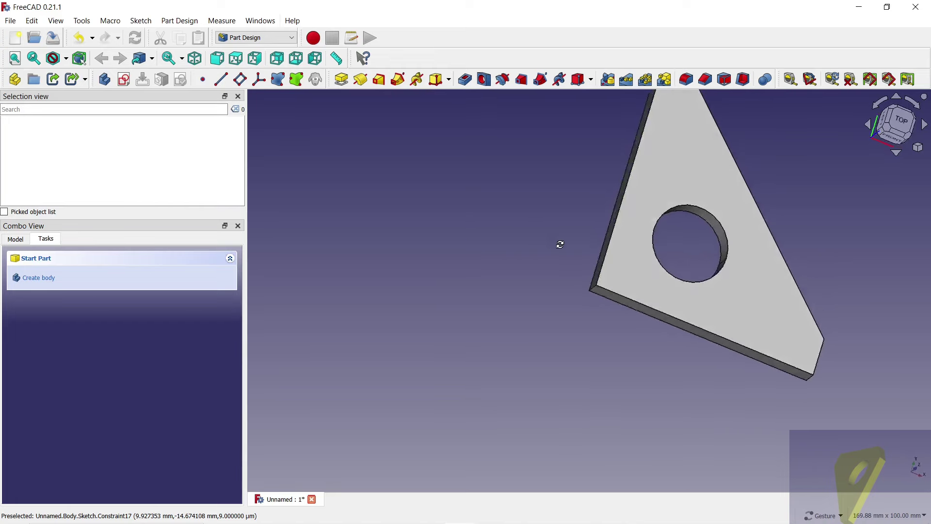
- Chamfer one corner edge of the plate by 10 mm
left_click(598, 286)
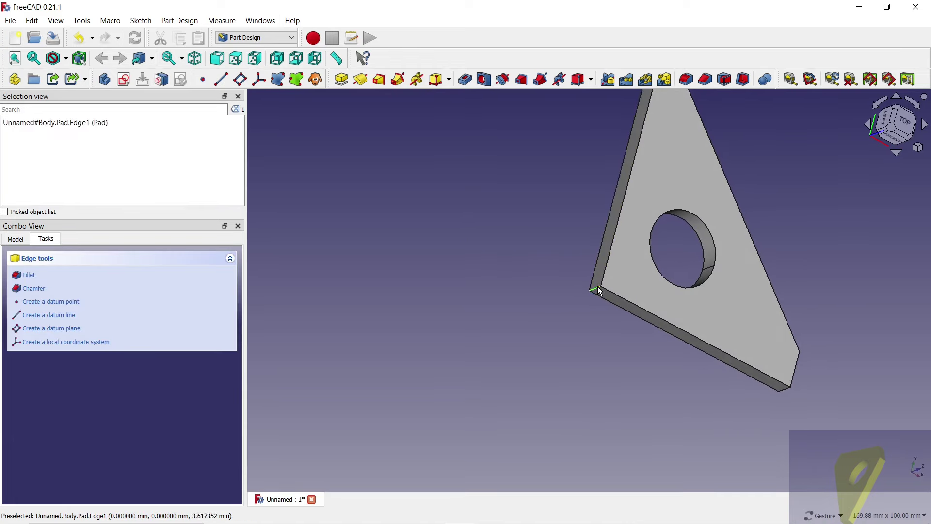
left_click(707, 80)
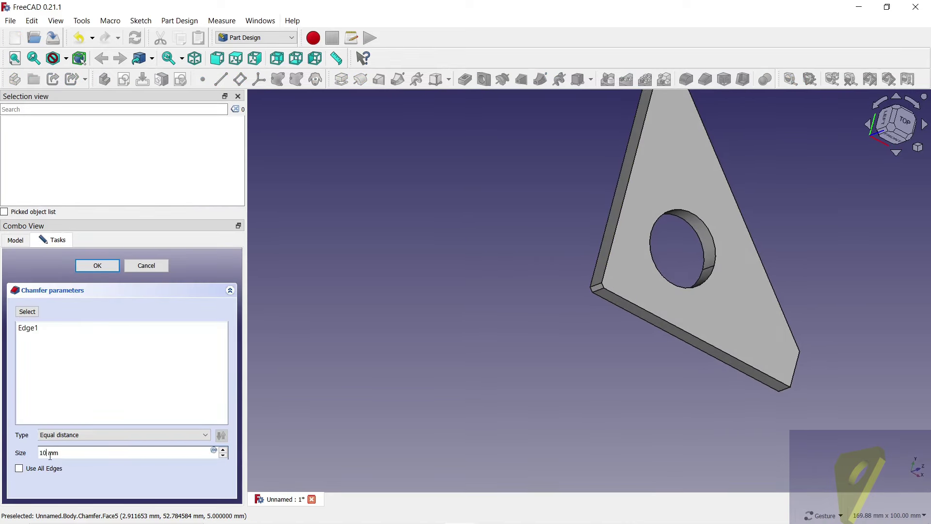
left_click(96, 266)
mouse_move(492, 275)
left_mouse_down()
mouse_move(441, 322)
mouse_move(399, 418)
mouse_move(545, 312)
left_mouse_up()
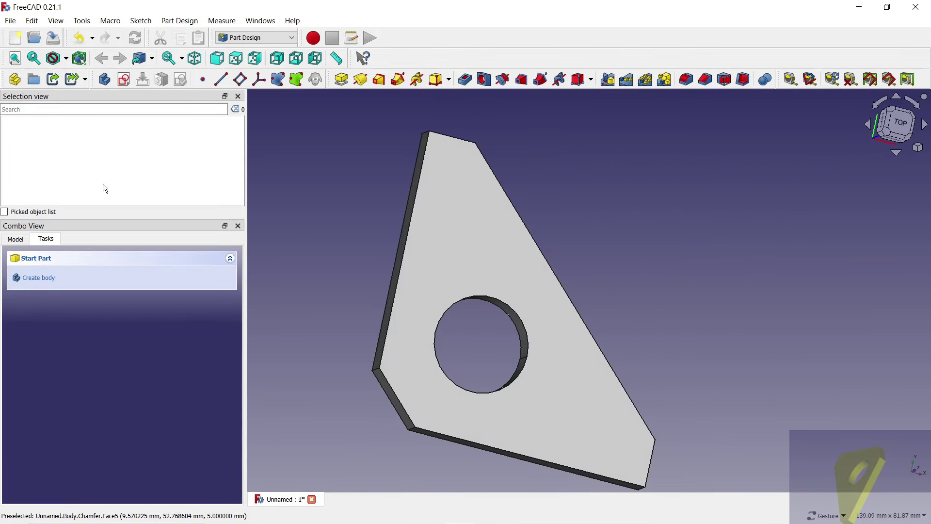
- Set the Body's shape colour to olive #aaaa00
left_click(16, 239)
left_click(52, 267)
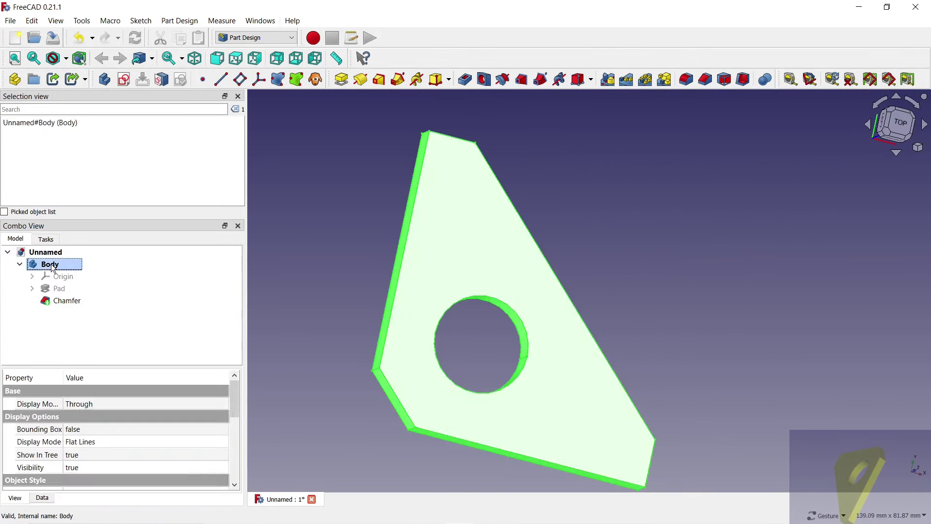
right_click(53, 266)
left_click(92, 303)
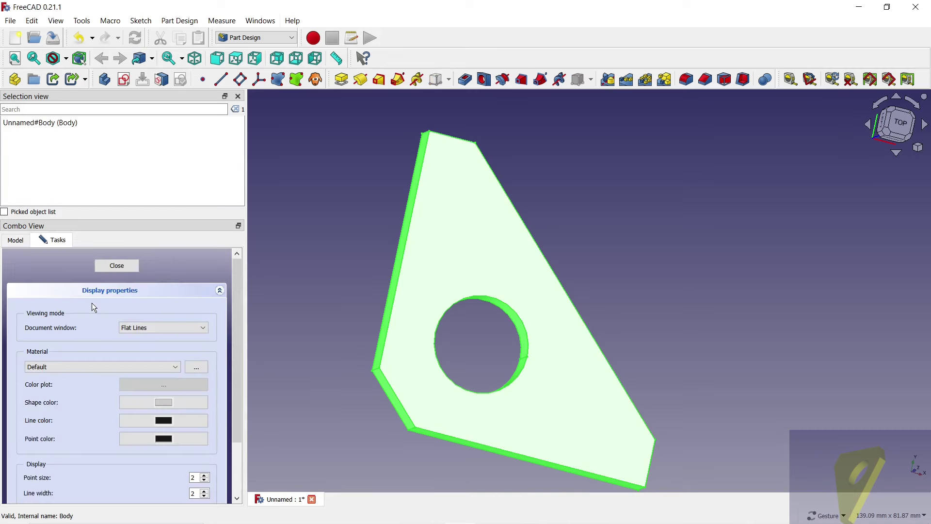
left_click(184, 401)
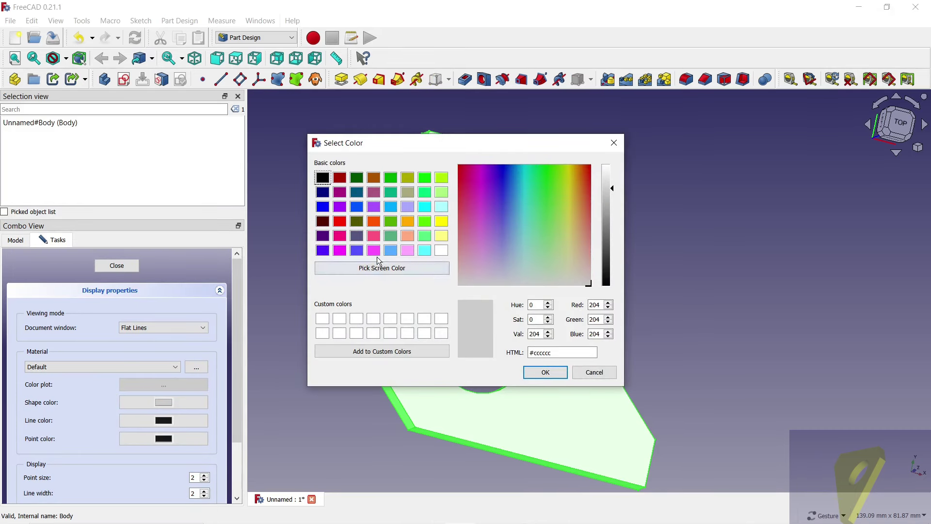
left_click(408, 178)
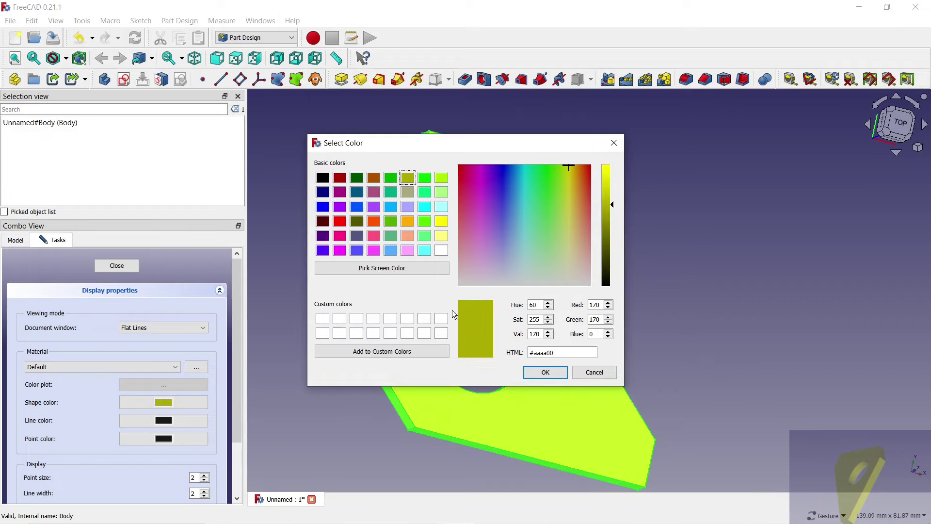
left_click(542, 378)
mouse_move(656, 325)
left_mouse_down()
mouse_move(549, 262)
mouse_move(625, 327)
left_mouse_up()
- Switch the Body's display mode to Shaded
left_click(12, 243)
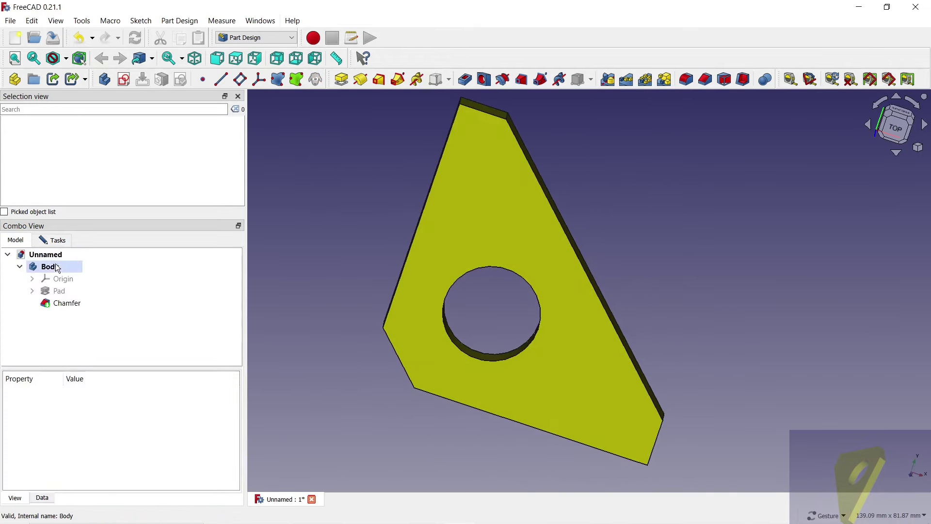
left_click(46, 267)
left_click(54, 240)
left_click(181, 328)
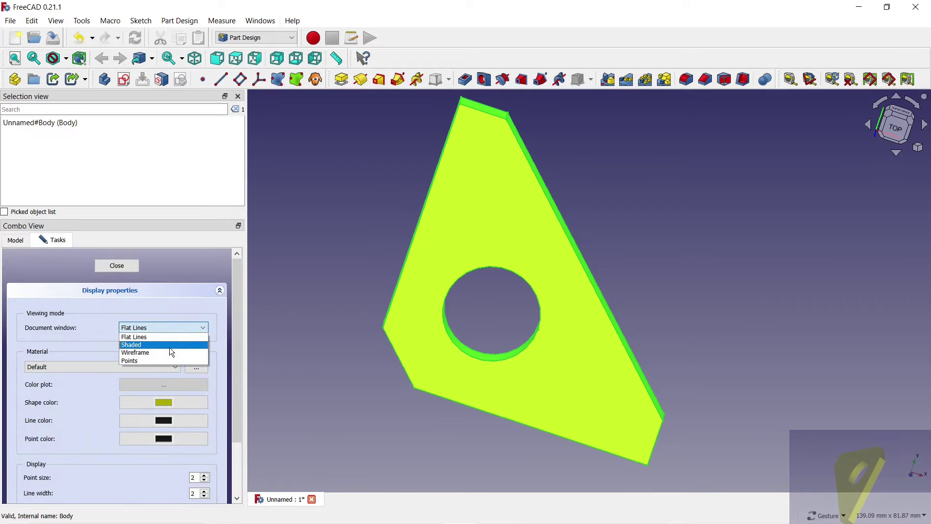
left_click(170, 345)
left_click(116, 265)
mouse_move(423, 248)
left_mouse_down()
mouse_move(611, 274)
mouse_move(501, 347)
mouse_move(497, 364)
mouse_move(476, 339)
mouse_move(752, 337)
left_mouse_up()
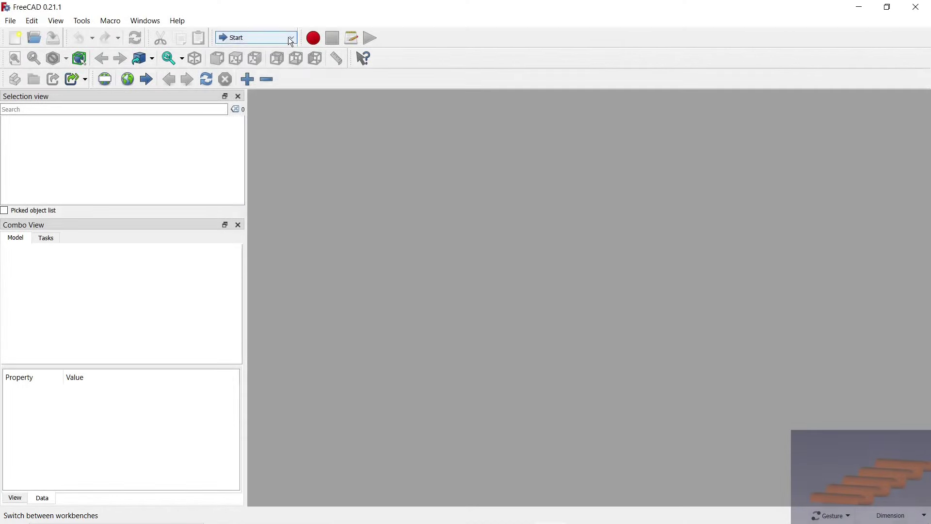
- Start a new document with a Part Design body and an XY-plane sketch
left_click(262, 38)
left_click(262, 107)
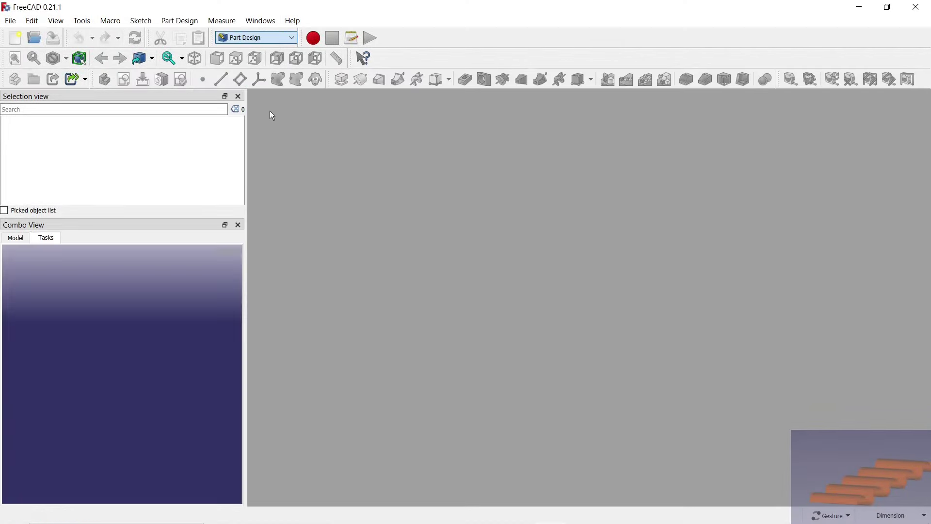
left_click(15, 38)
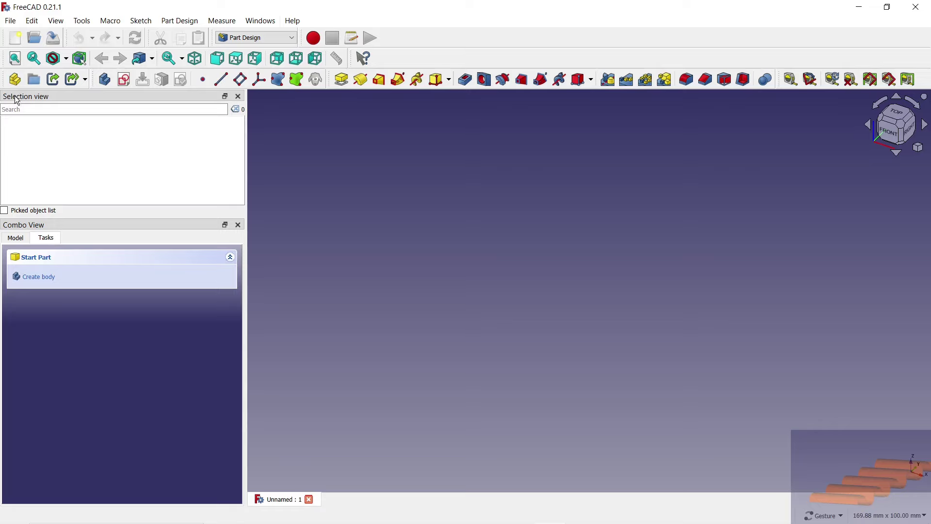
left_click(34, 276)
left_click(54, 312)
left_click(95, 265)
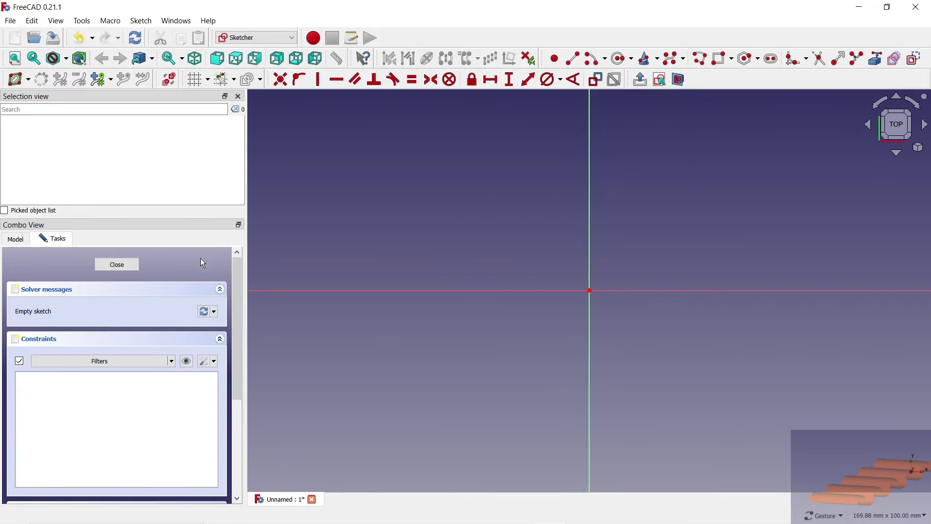
- Draw two concentric arcs sharing one centre on the horizontal axis
left_click(591, 64)
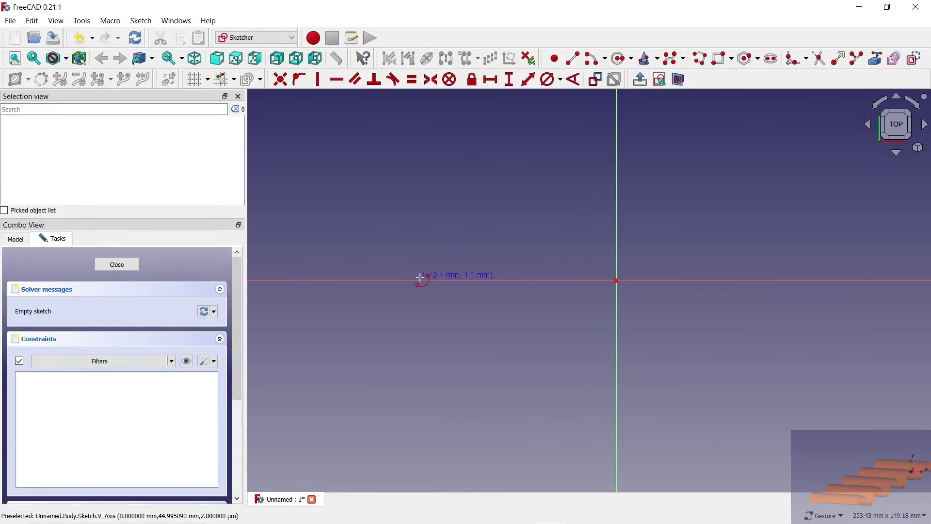
left_click(418, 280)
left_click(332, 261)
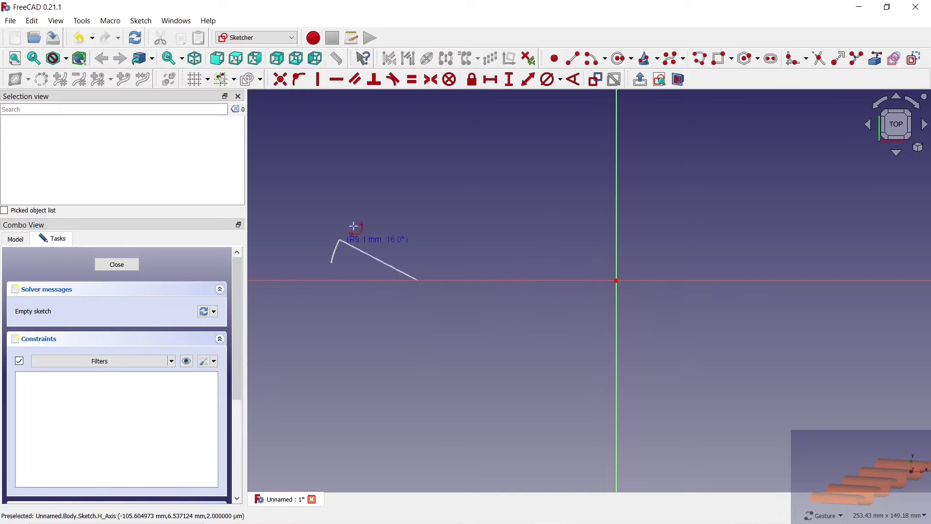
left_click(505, 262)
left_click(418, 280)
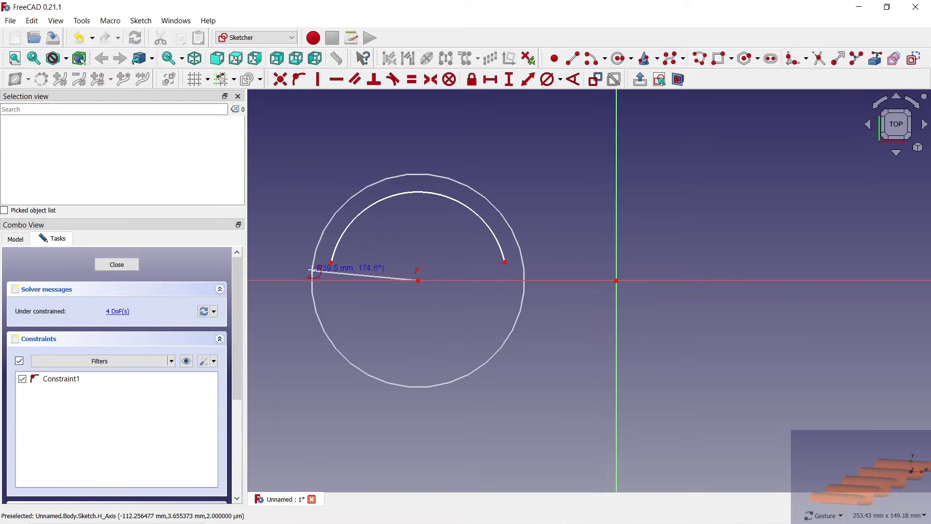
left_click(309, 260)
left_click(532, 256)
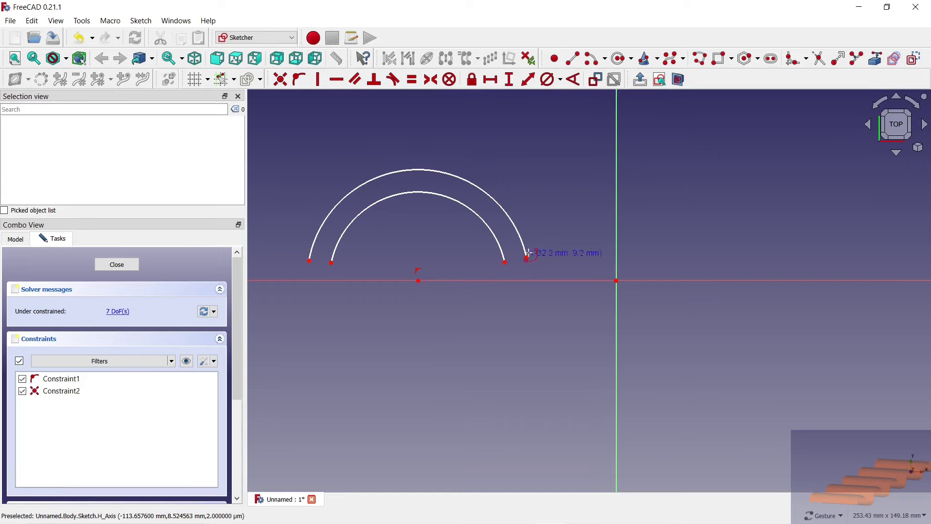
- Give the arcs 50 mm and 45 mm diameter constraints
left_click(397, 195)
type("50")
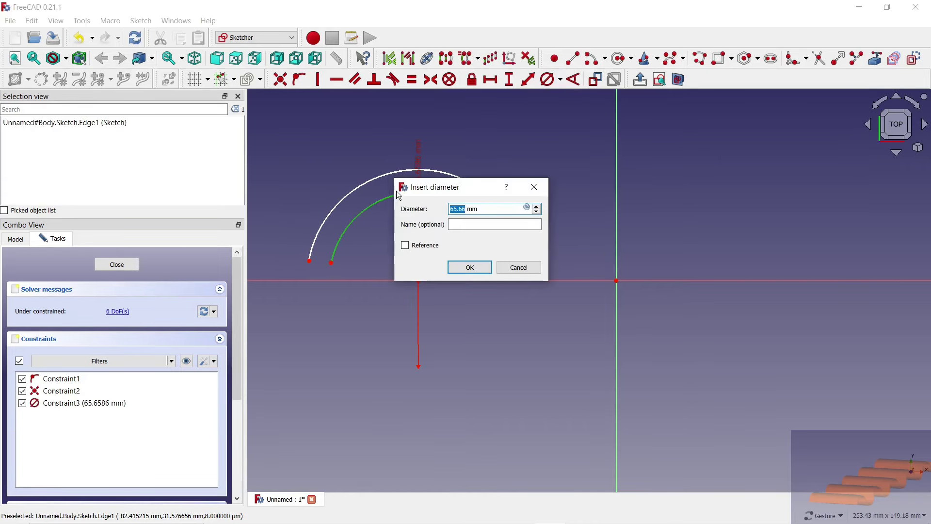
left_click(469, 267)
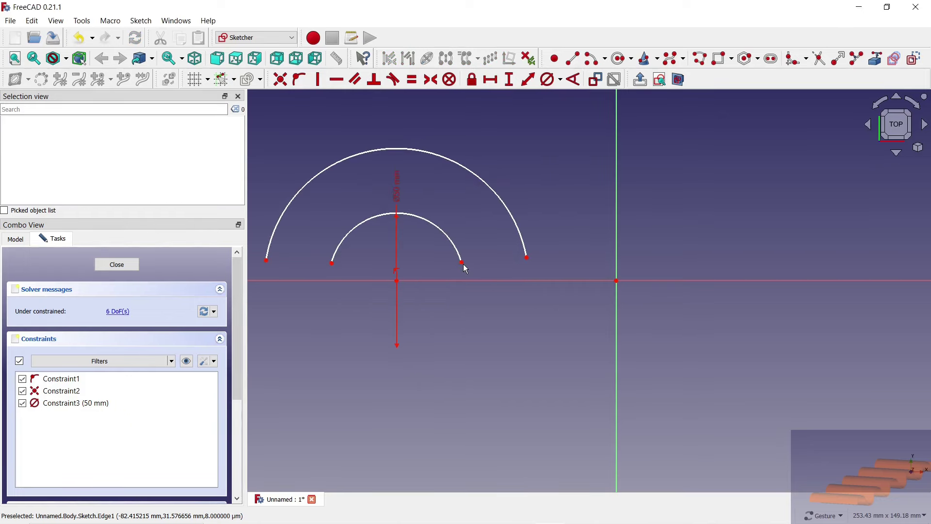
left_click(358, 155)
type("45")
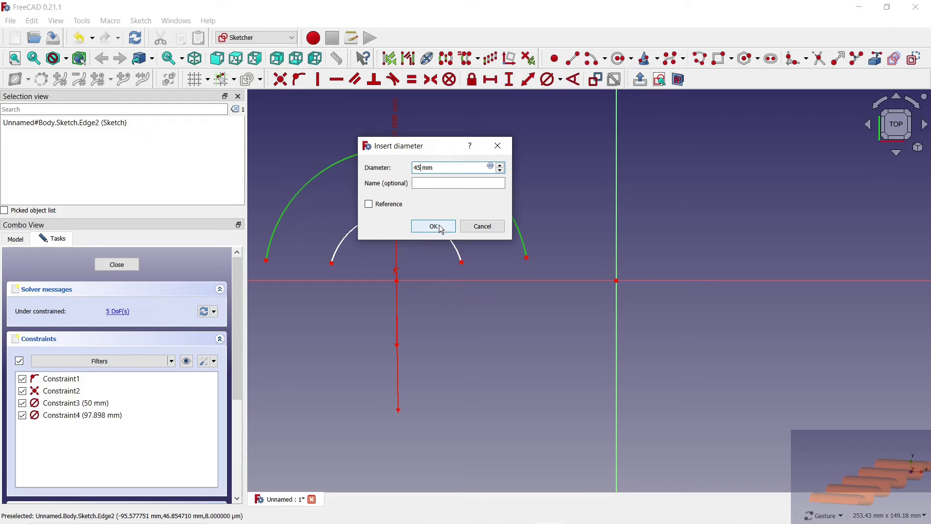
left_click(434, 227)
scroll(356, 213, "up", 5)
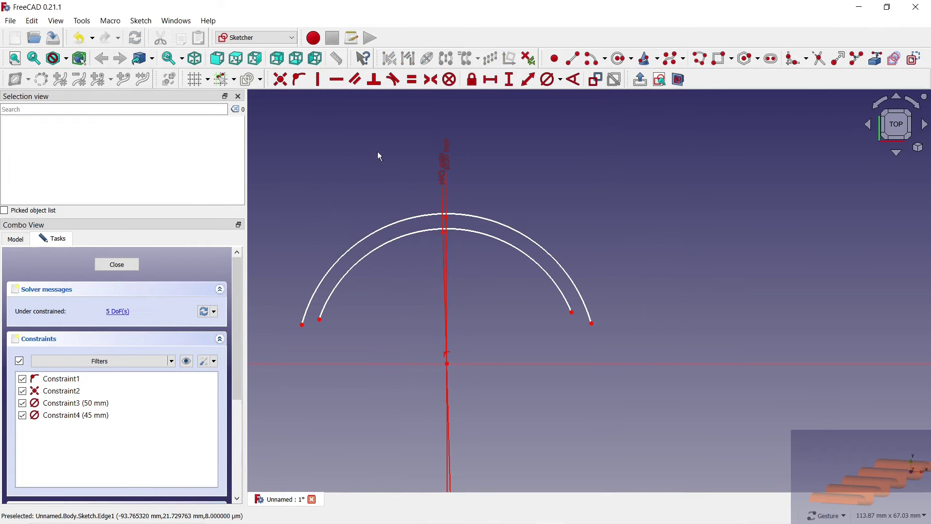
- Join the arc ends with two short lines and make both lines horizontal
left_click(573, 58)
left_click(302, 324)
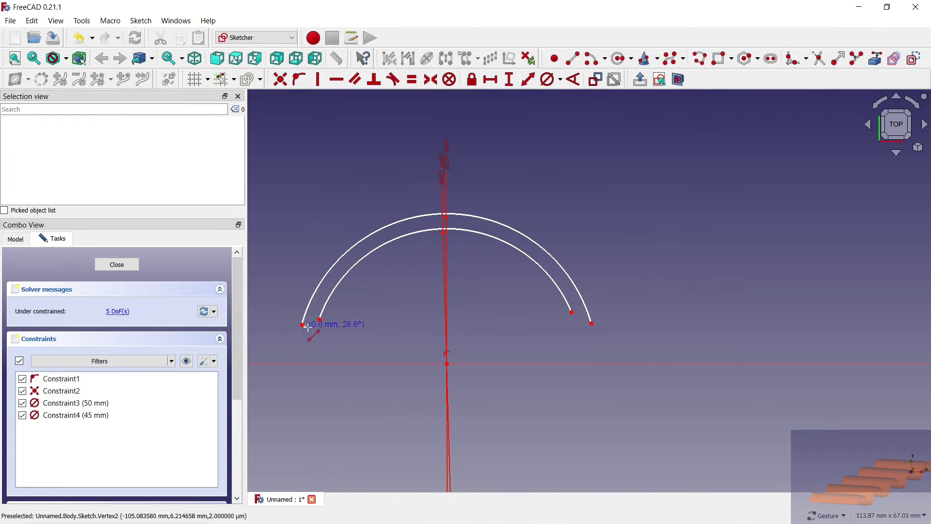
left_click(320, 319)
left_click(572, 313)
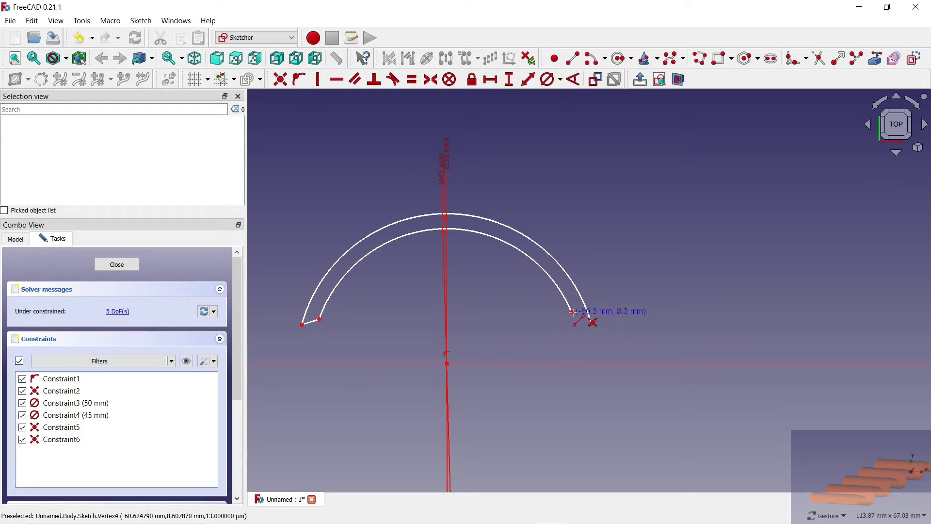
left_click(592, 323)
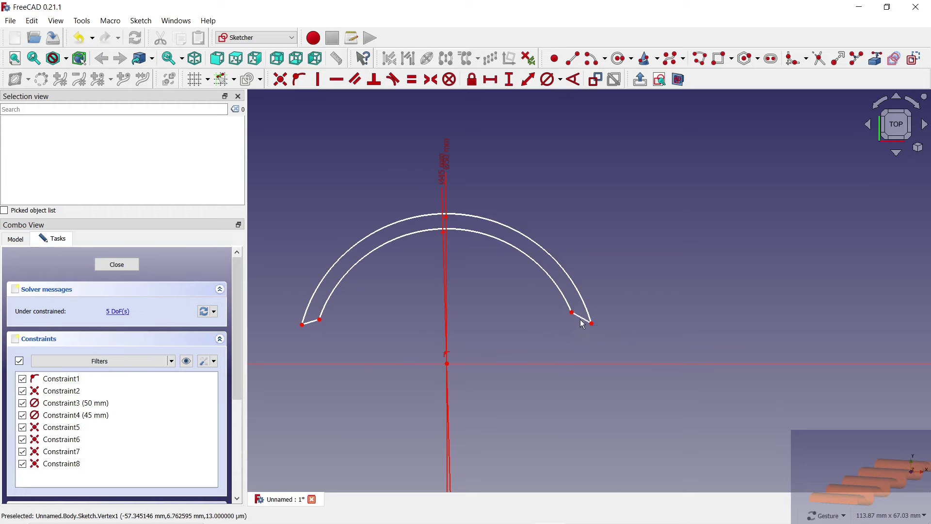
left_click(582, 318)
left_click(312, 322)
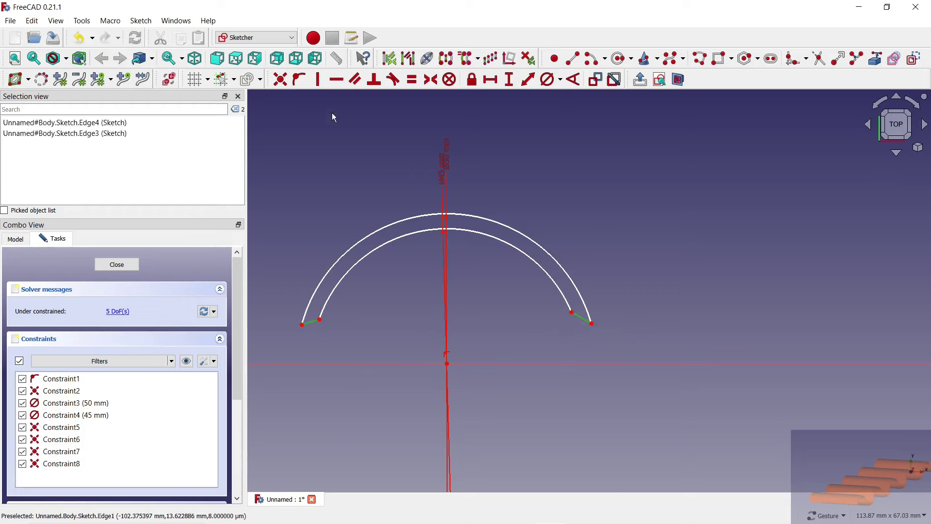
left_click(337, 79)
- Put the left arc end on the horizontal axis and make the arc ends symmetric about the origin
left_click(320, 319)
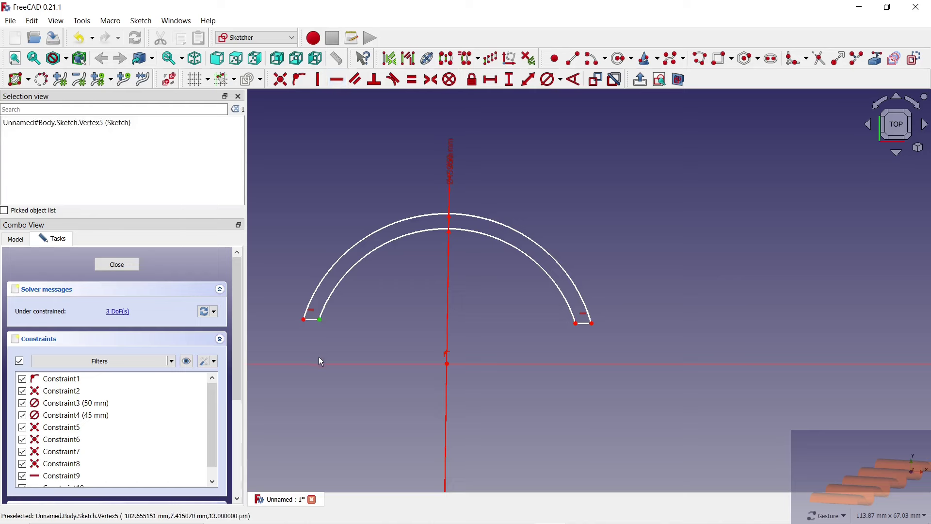
left_click(322, 363)
left_click(299, 79)
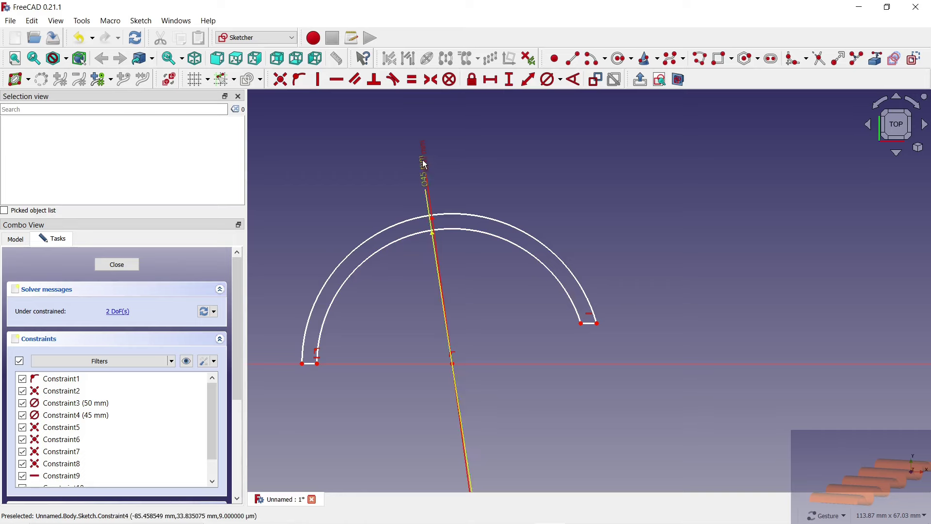
left_click_drag(426, 160, 475, 179)
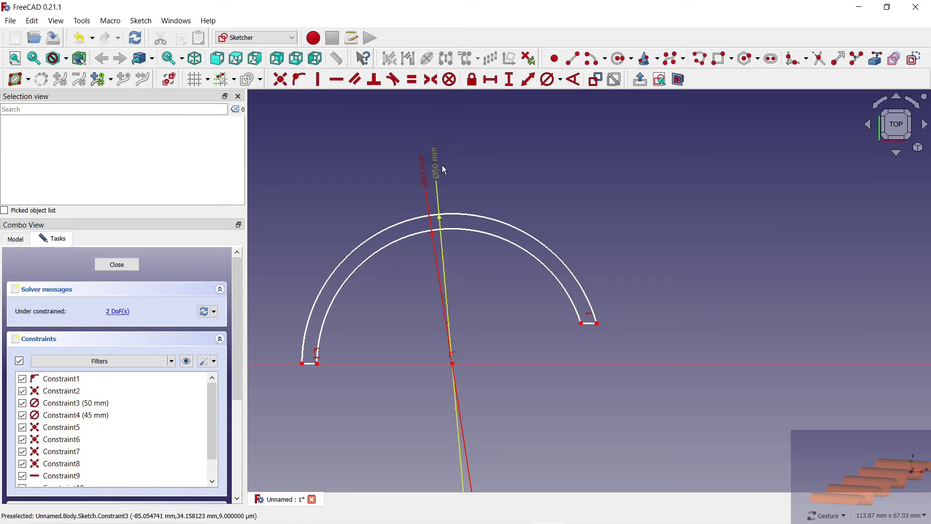
left_click(582, 323)
scroll(536, 329, "down", 3)
scroll(747, 337, "up", 2)
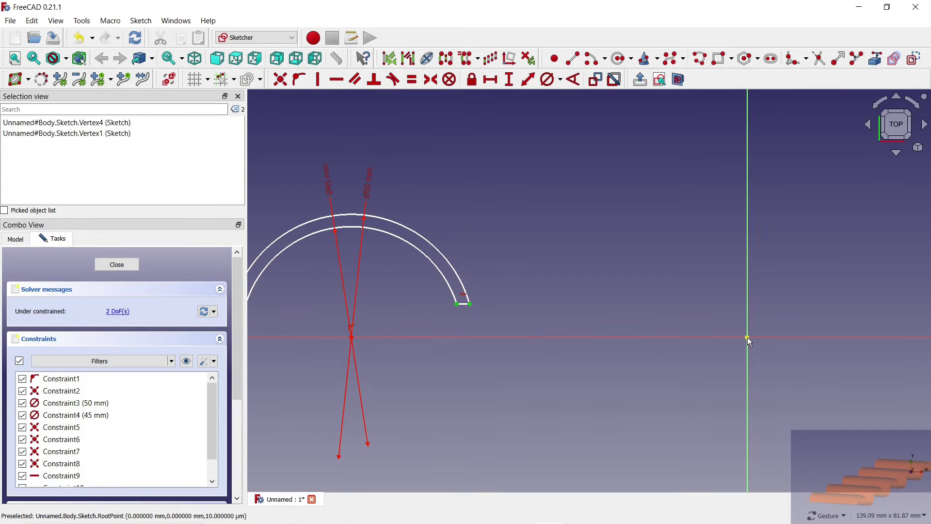
left_click(747, 337)
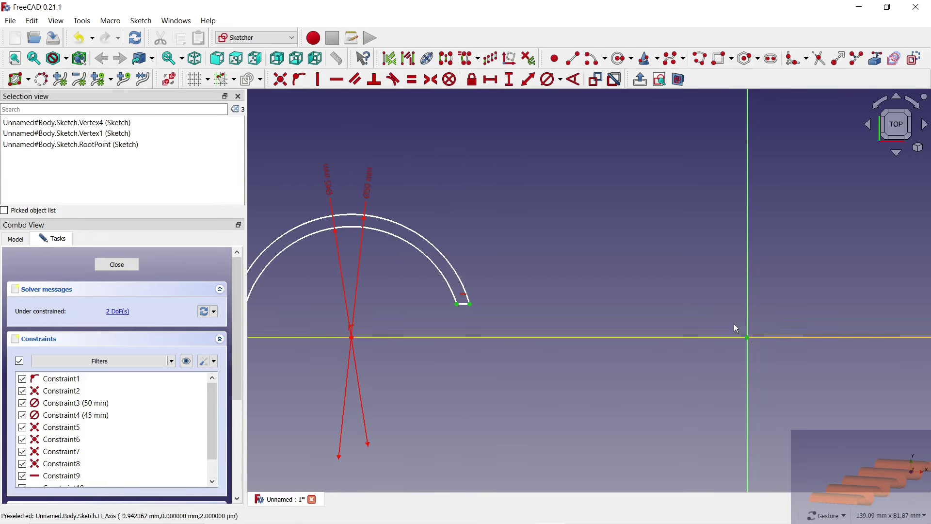
left_click(431, 79)
scroll(766, 345, "up", 5)
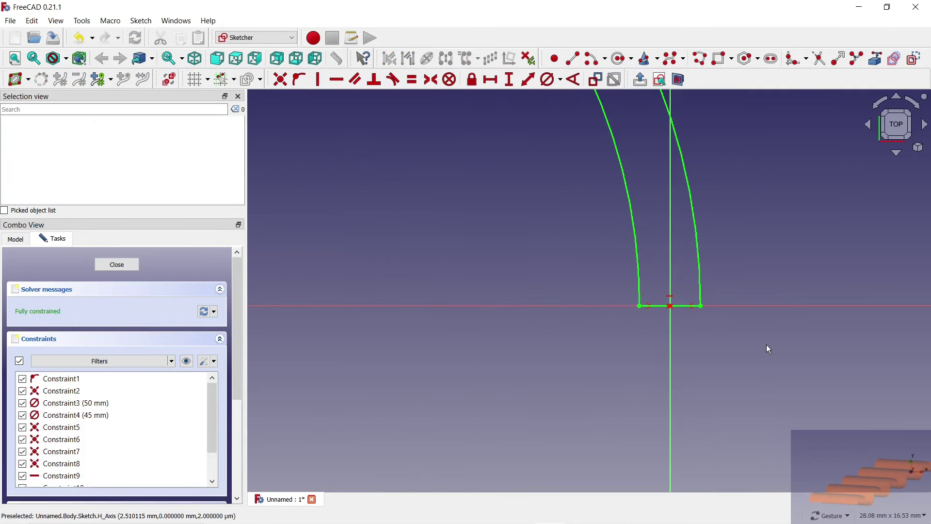
scroll(766, 344, "down", 4)
scroll(617, 322, "down", 2)
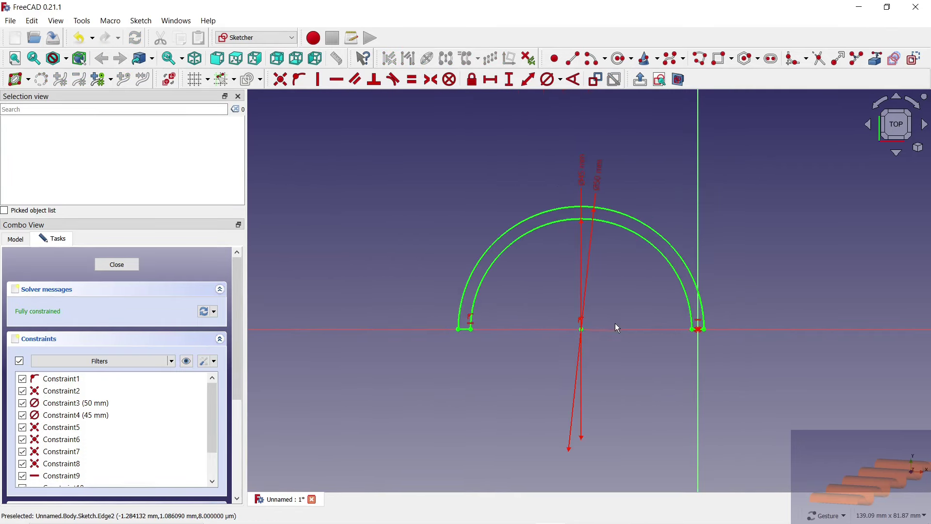
- Close the half-ring sketch and pad it 10 mm
left_click(132, 266)
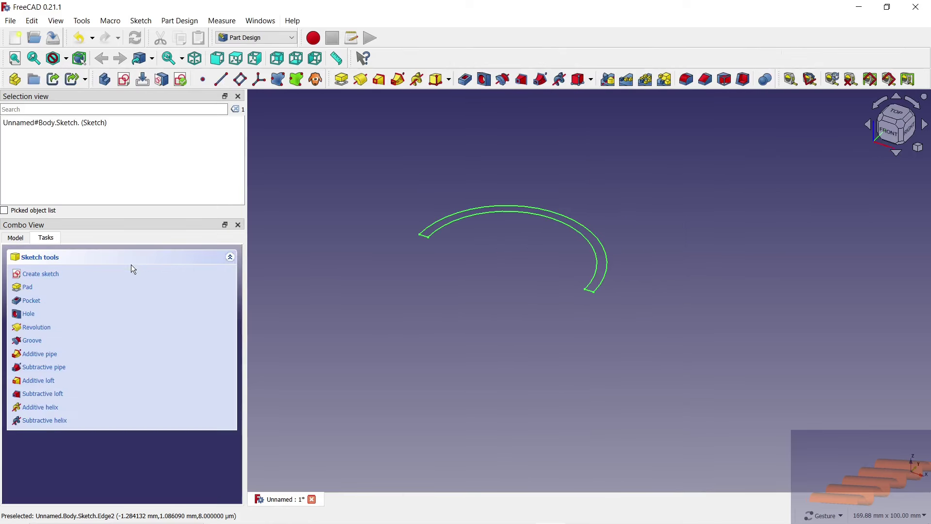
left_click(342, 79)
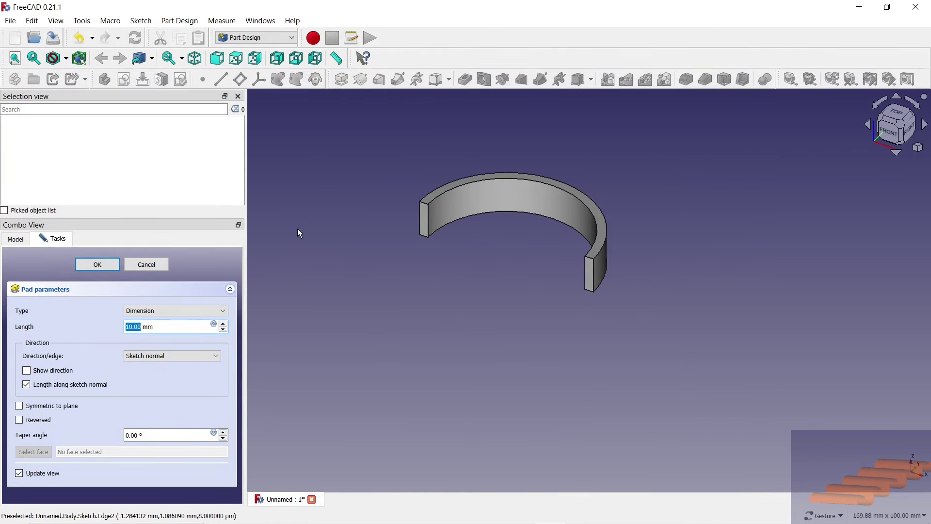
left_click(98, 266)
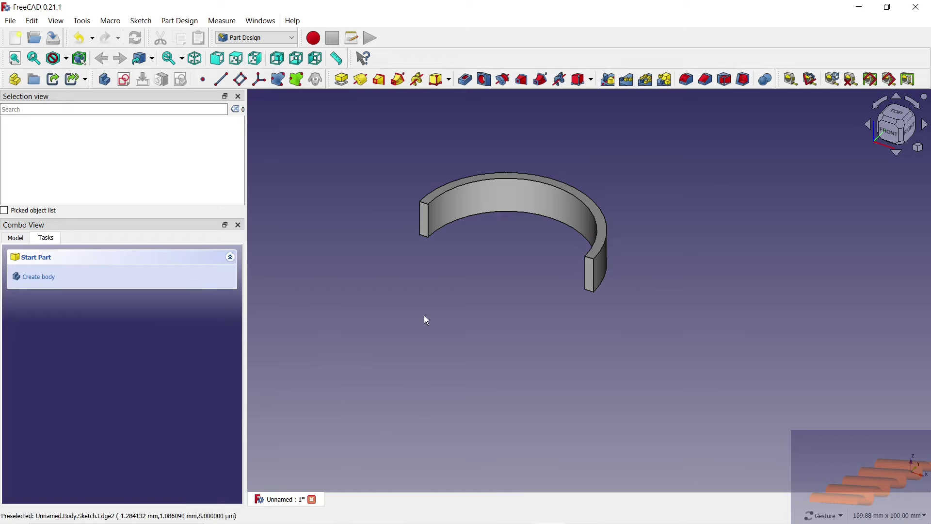
- Select the Pad in the model tree and start a MultiTransform on it
left_click(15, 238)
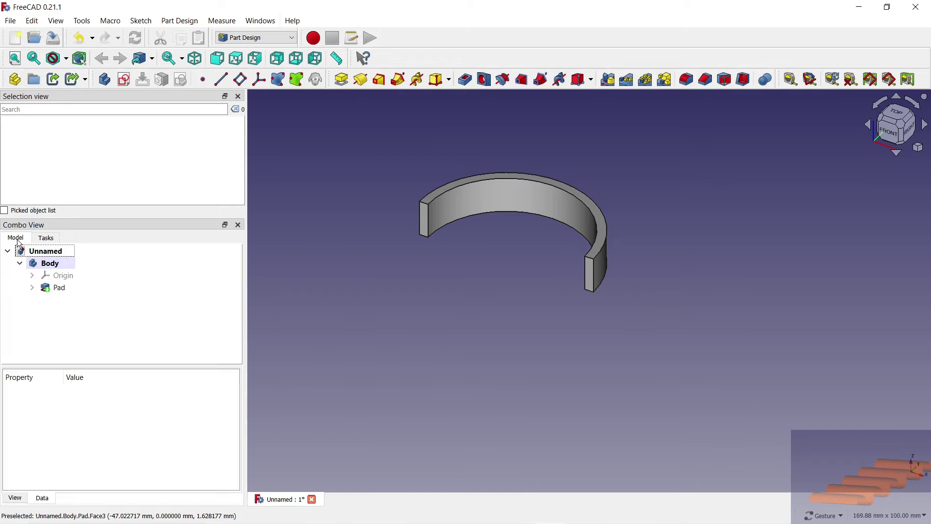
left_click(59, 288)
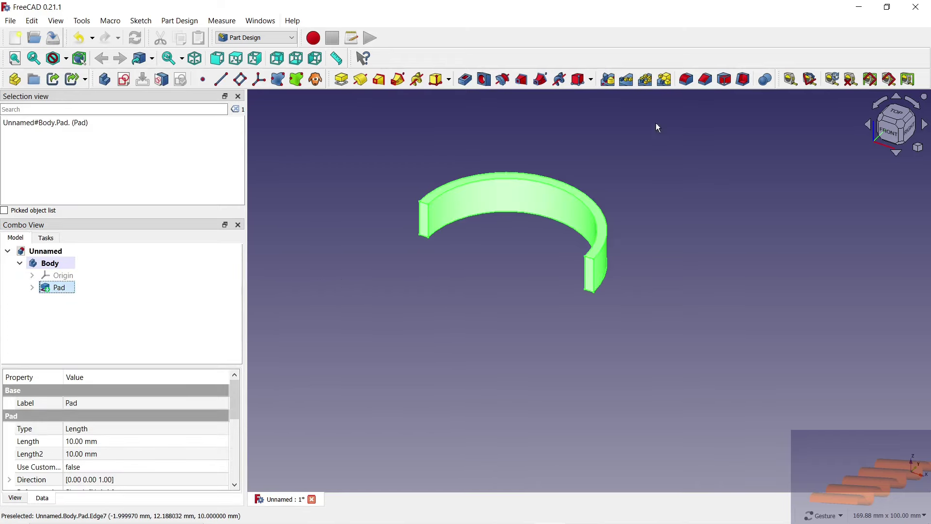
left_click(665, 79)
- Add a polar pattern around the Base Z axis with 2 occurrences
scroll(238, 371, "down", 3)
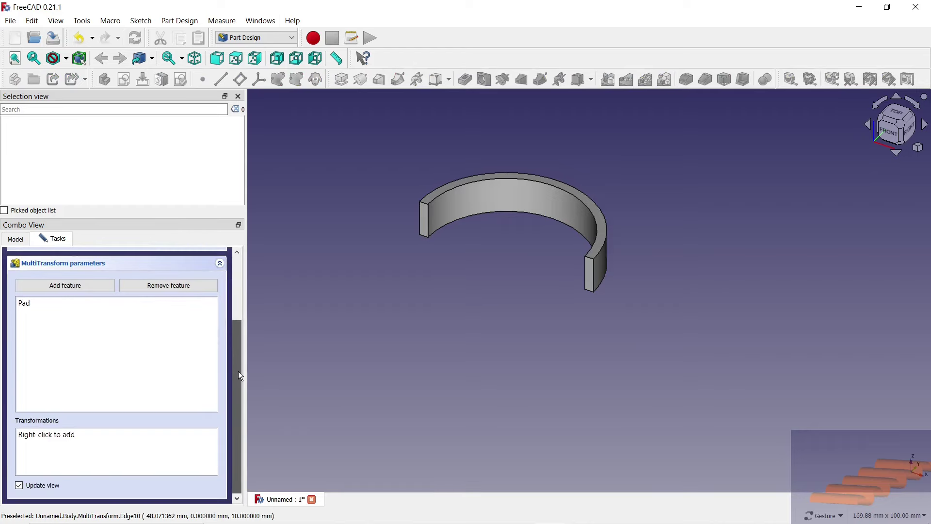
right_click(68, 433)
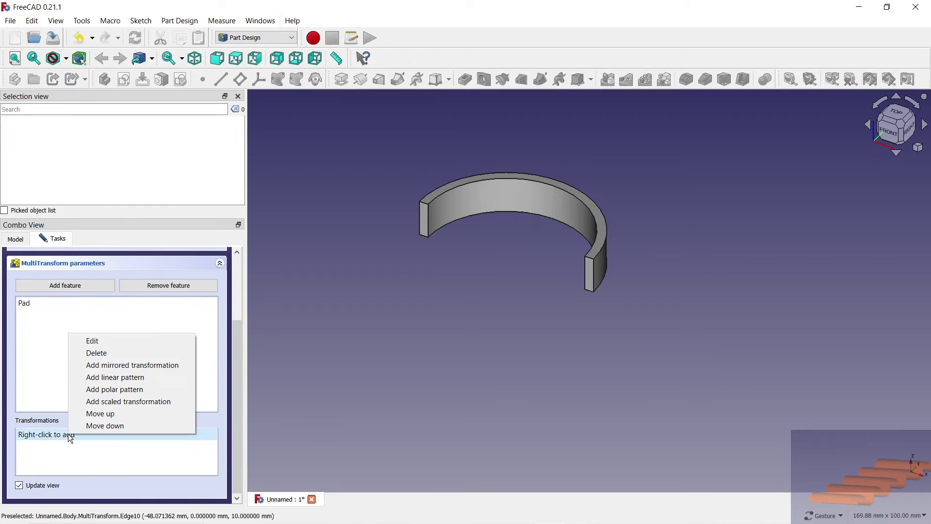
left_click(109, 389)
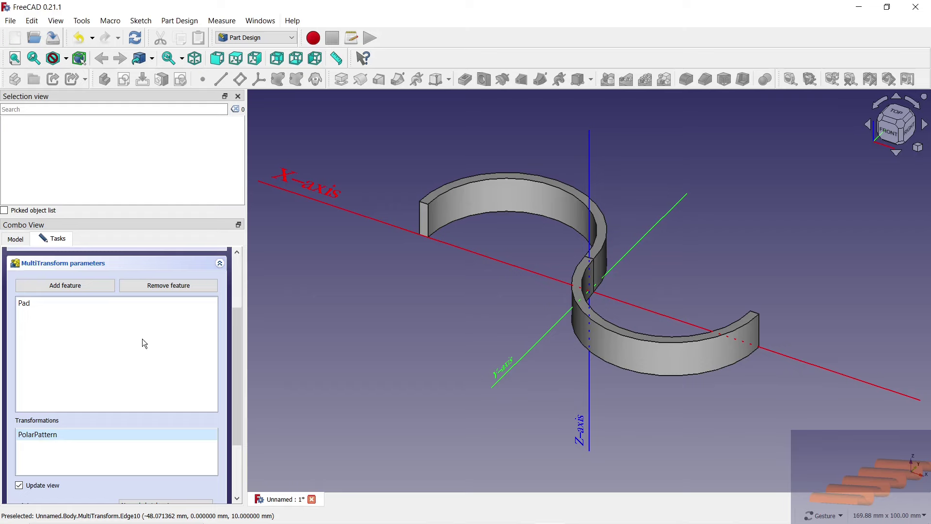
scroll(239, 358, "down", 3)
left_click(206, 421)
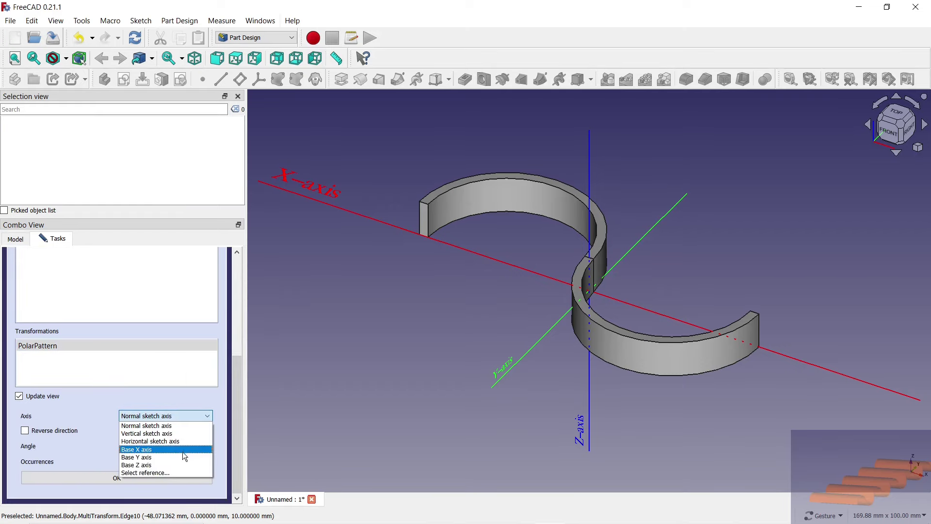
left_click(146, 478)
left_click(589, 361)
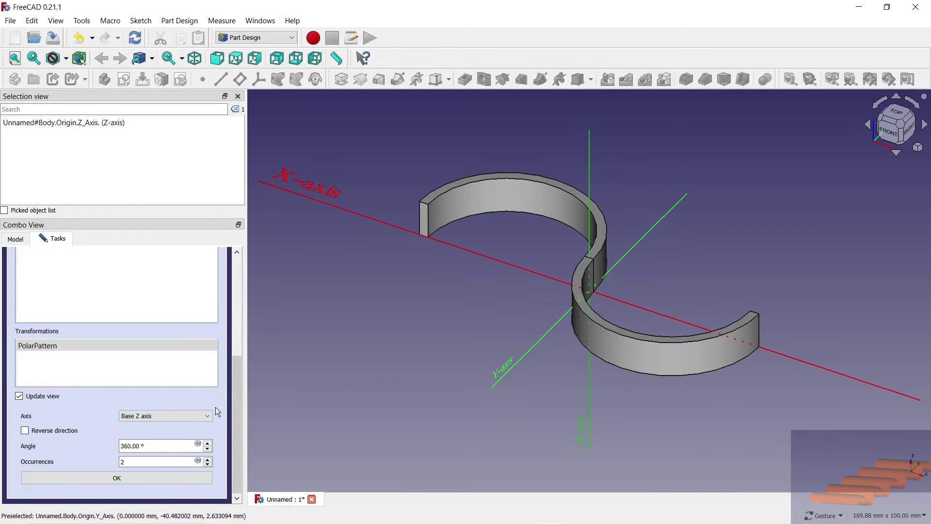
left_click(150, 479)
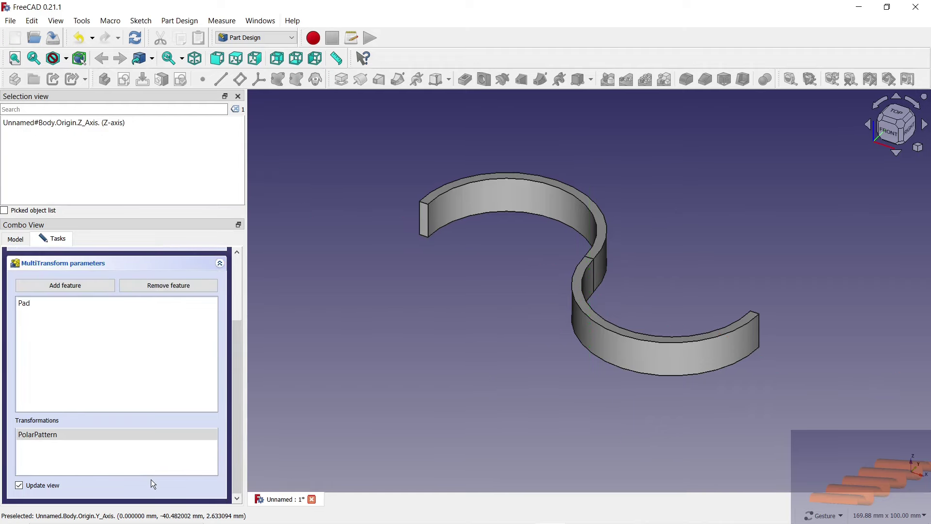
- Add a linear pattern with five occurrences, entering 400 mm as its length
right_click(76, 434)
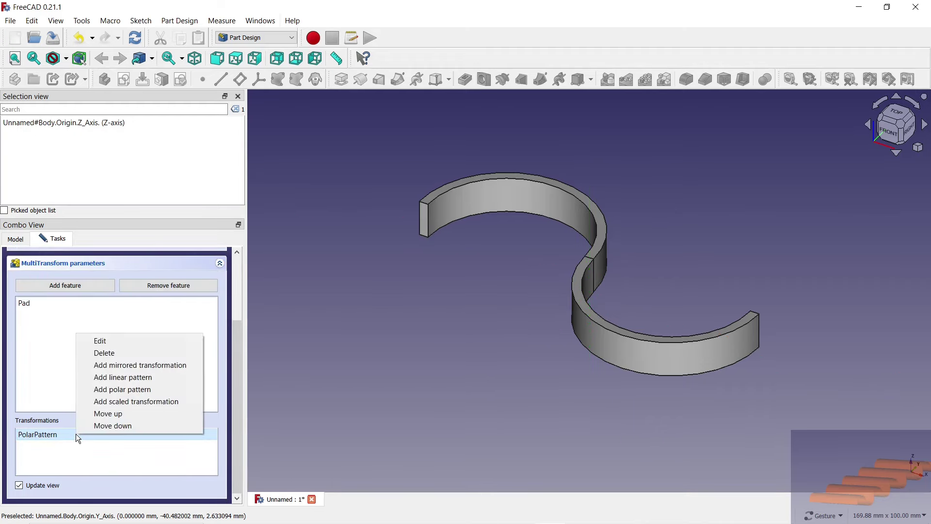
left_click(119, 376)
scroll(356, 270, "down", 2)
scroll(356, 270, "down", 3)
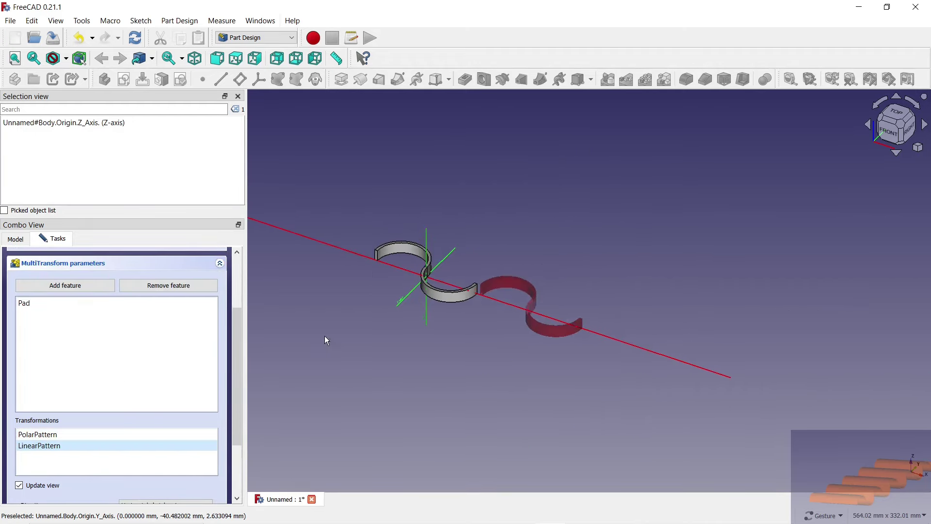
scroll(241, 377, "down", 3)
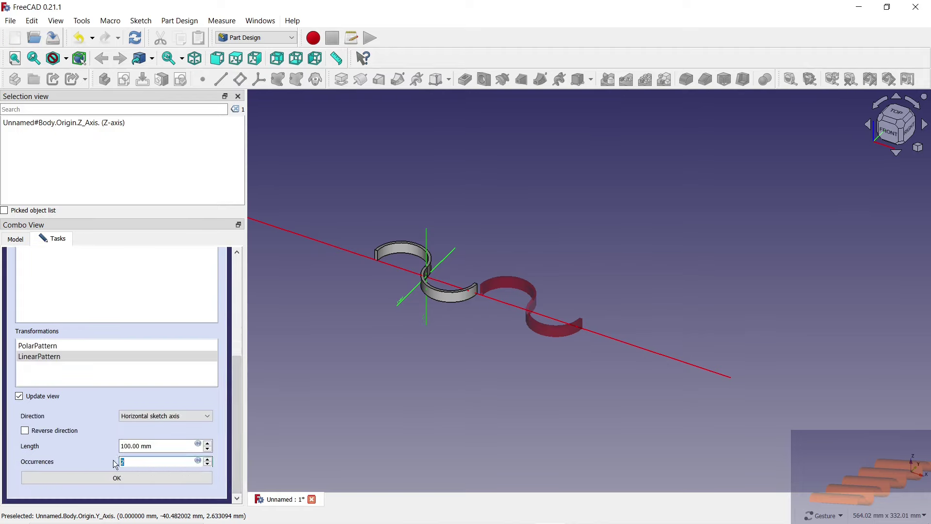
type("5")
left_click(162, 445)
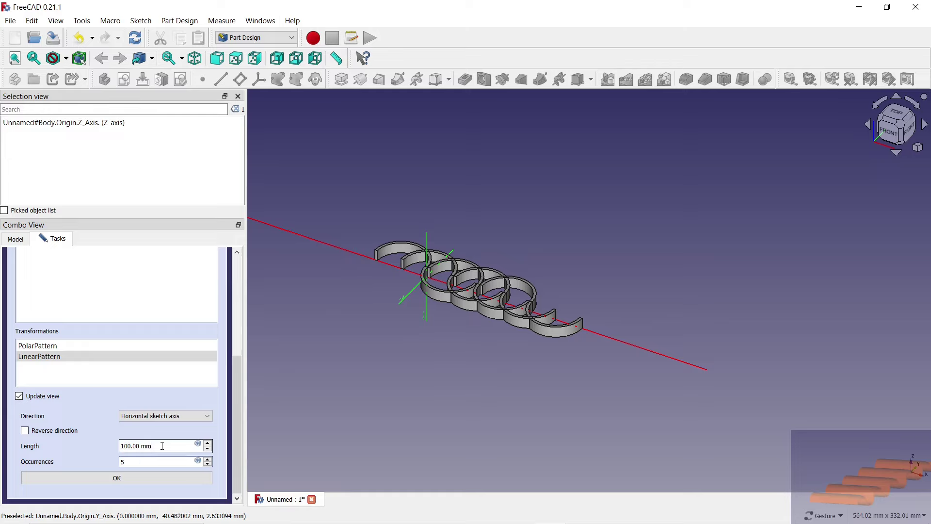
type("400")
left_click(147, 459)
- View the resulting wave from the top, then orbit it in 3D
key("2")
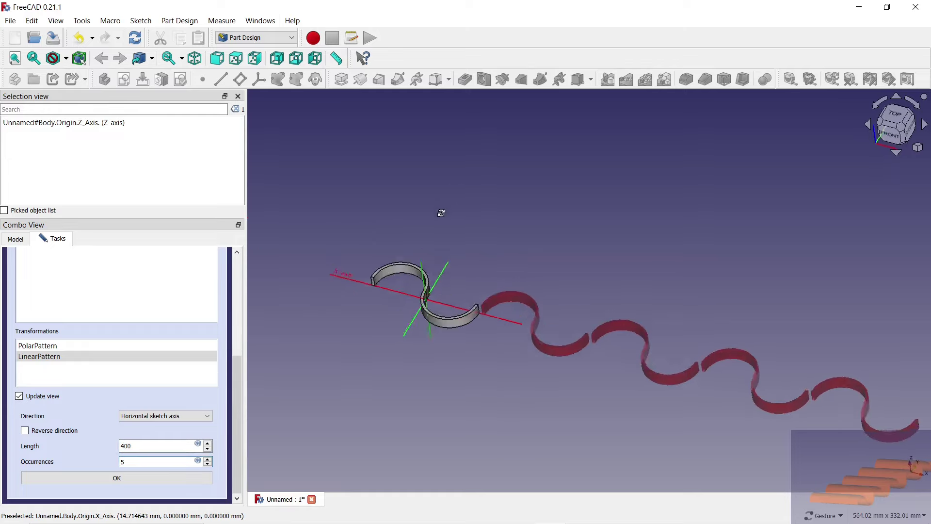
scroll(500, 376, "up", 3)
scroll(502, 374, "up", 2)
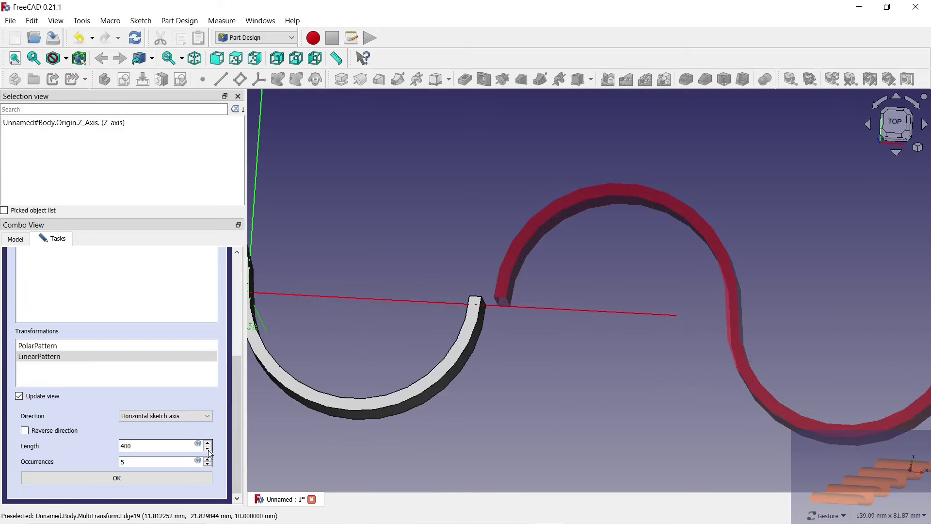
scroll(210, 454, "down", 4)
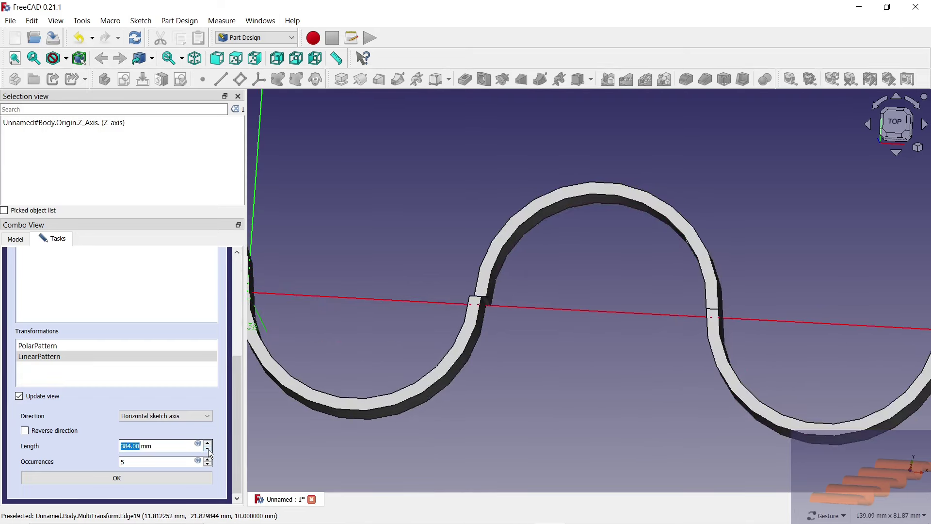
scroll(210, 453, "down", 1)
left_click(893, 122)
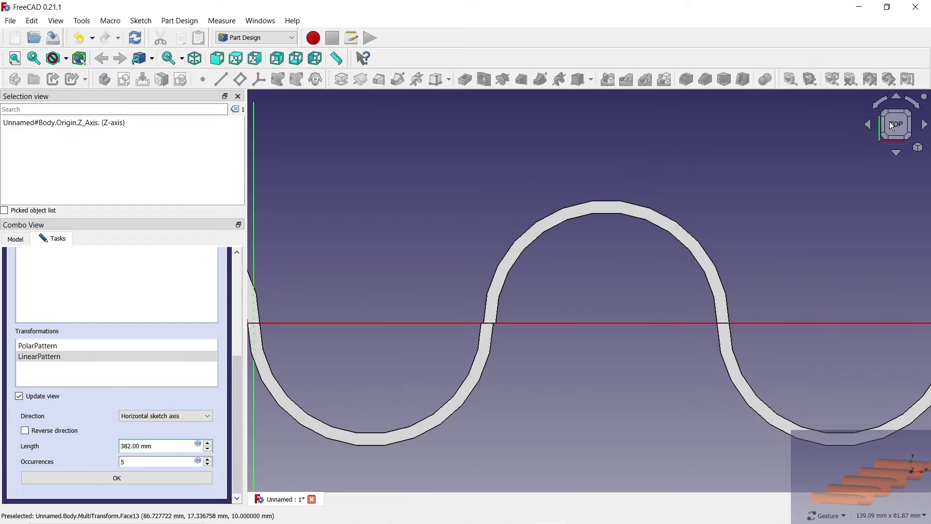
scroll(495, 315, "up", 5)
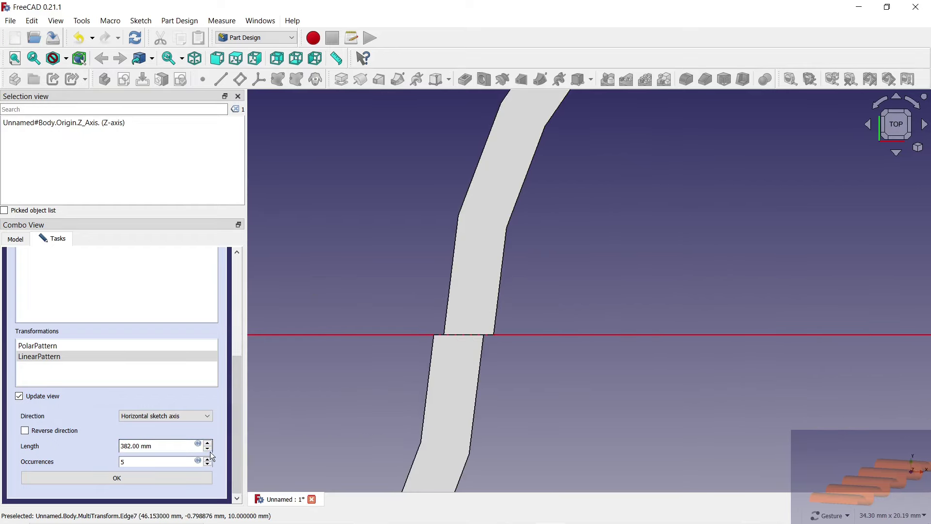
scroll(210, 452, "down", 1)
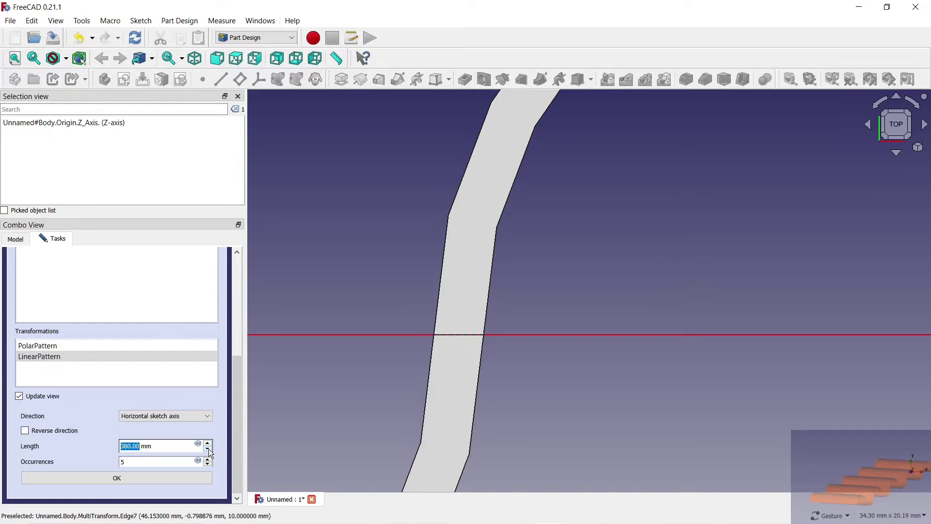
scroll(521, 297, "down", 4)
scroll(487, 234, "down", 3)
left_click_drag(487, 234, 254, 406)
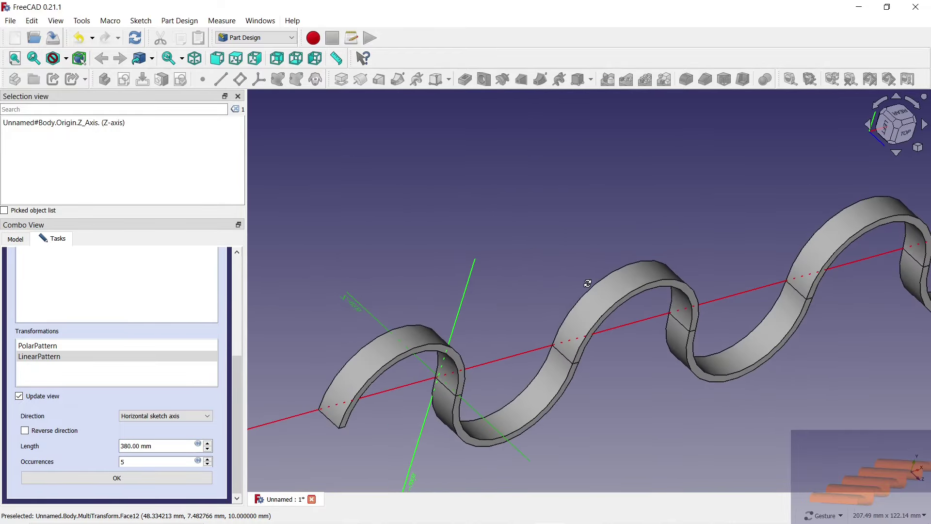
- Finish the linear pattern and accept the completed multi-transform of the wave
left_click(165, 478)
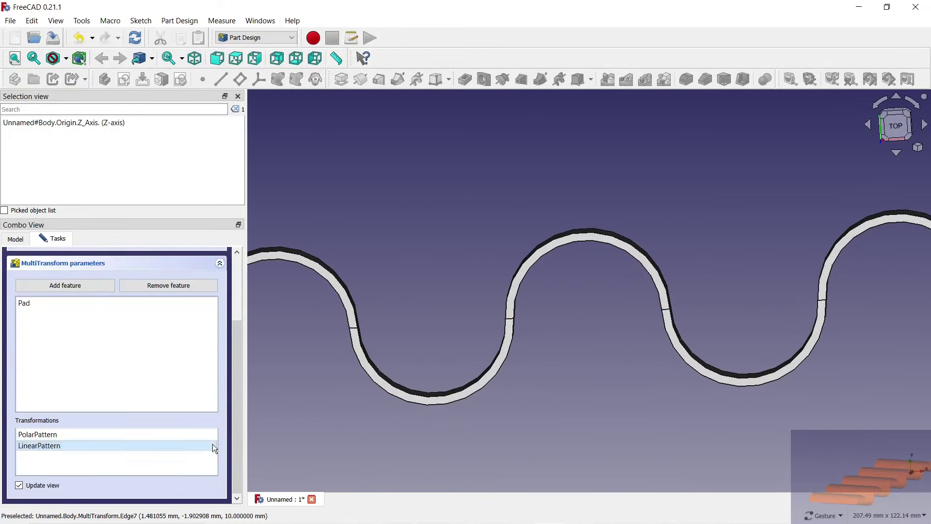
scroll(239, 402, "up", 3)
left_click(93, 264)
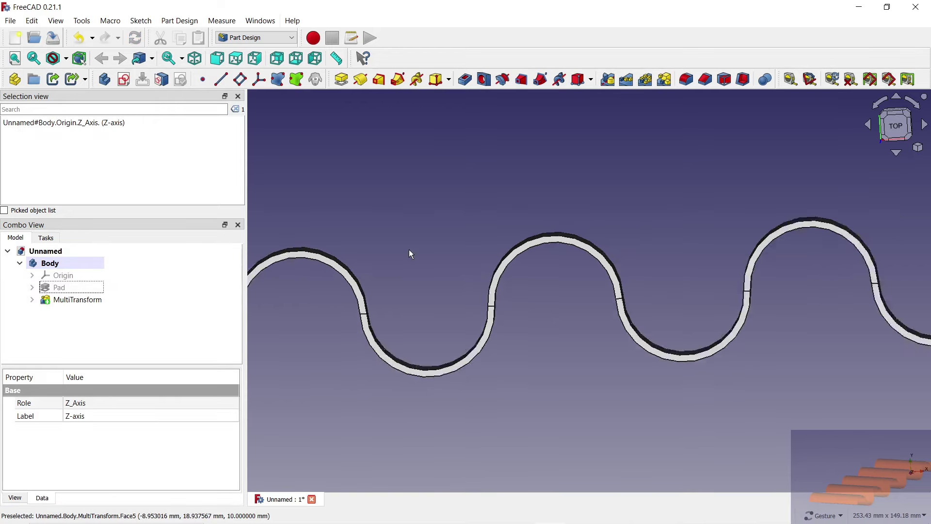
scroll(409, 249, "down", 3)
left_click_drag(668, 160, 622, 197)
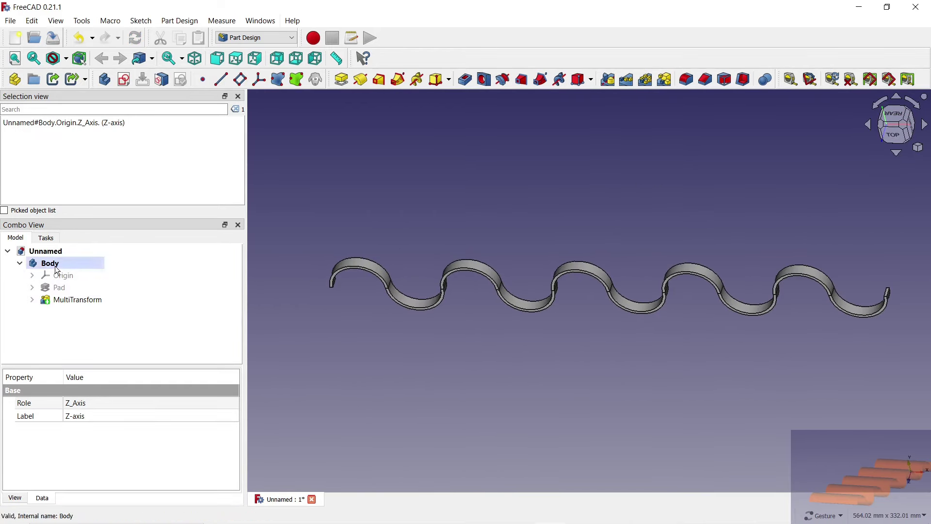
- Edit the Pad feature so its length is 200 mm
right_click(57, 288)
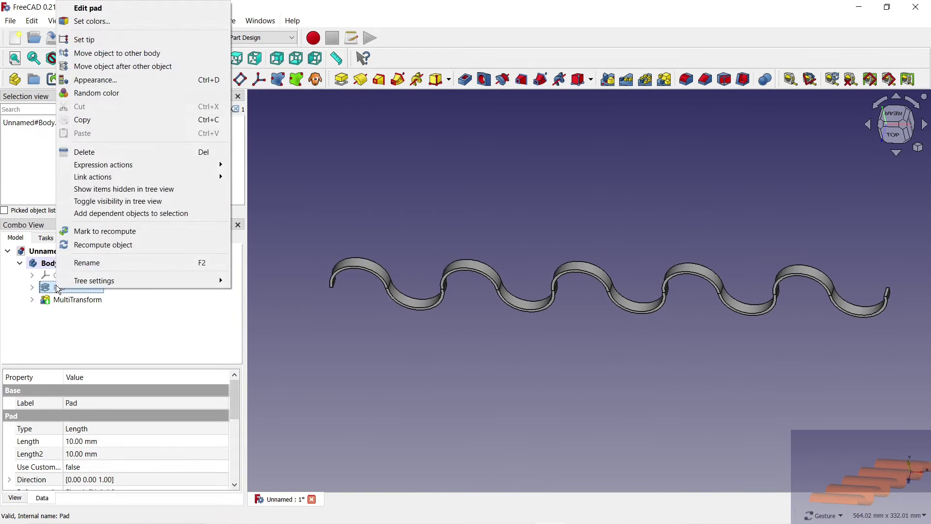
left_click(96, 8)
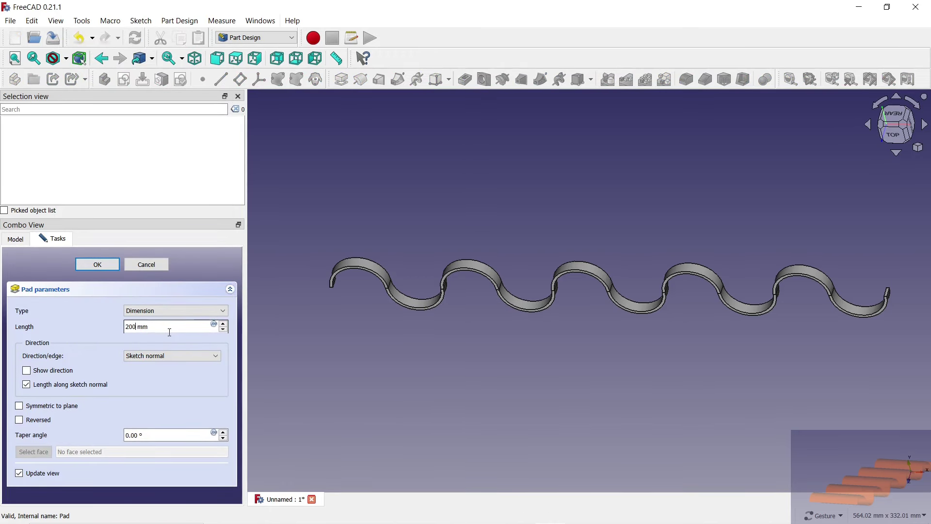
left_click(106, 264)
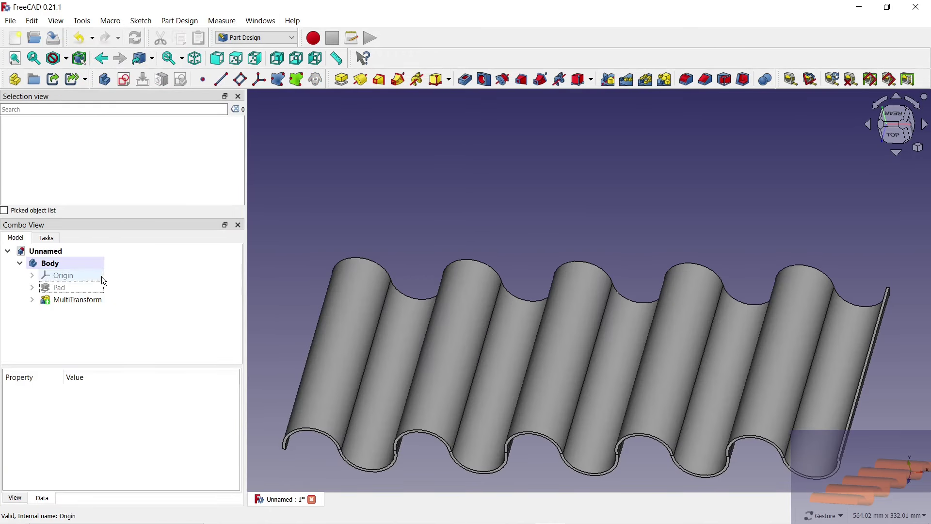
- Give the body a shaded display mode and an orange-red shape colour
right_click(52, 266)
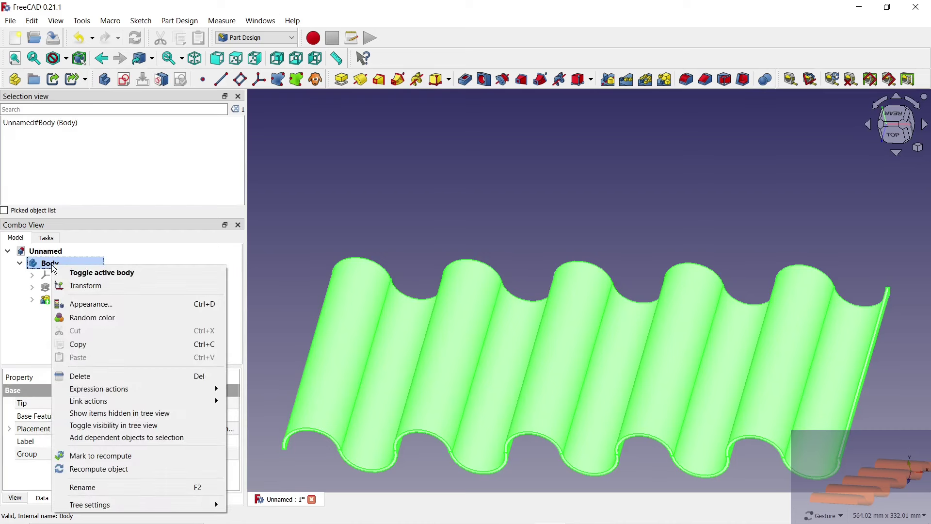
left_click(88, 305)
left_click(164, 326)
left_click(152, 345)
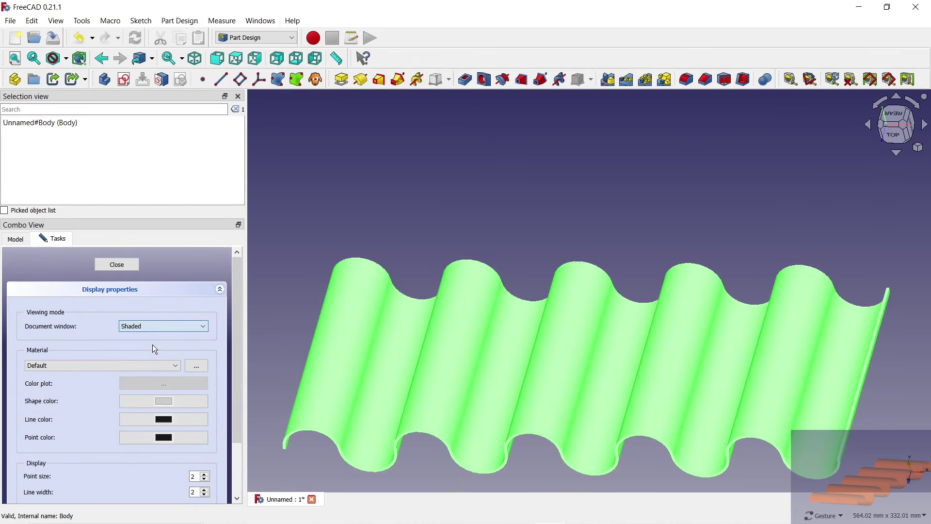
left_click(165, 402)
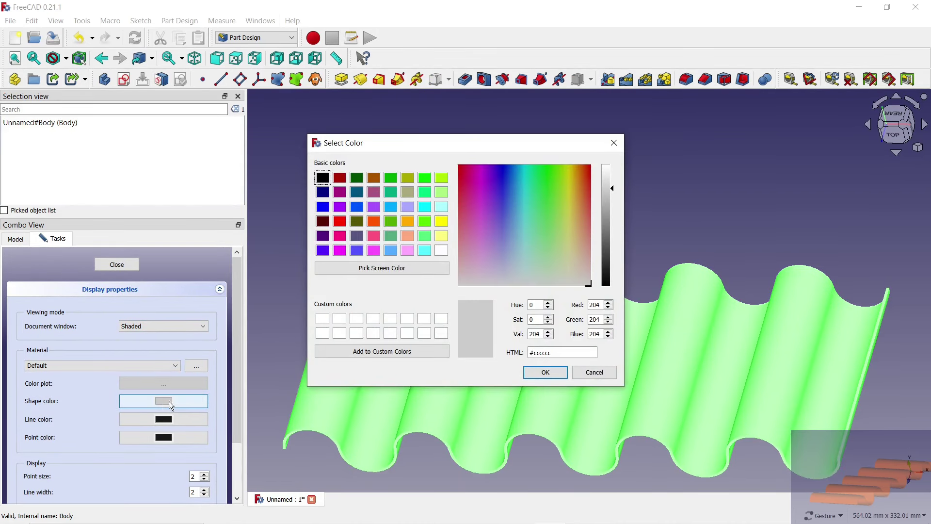
left_click(377, 227)
left_click(538, 372)
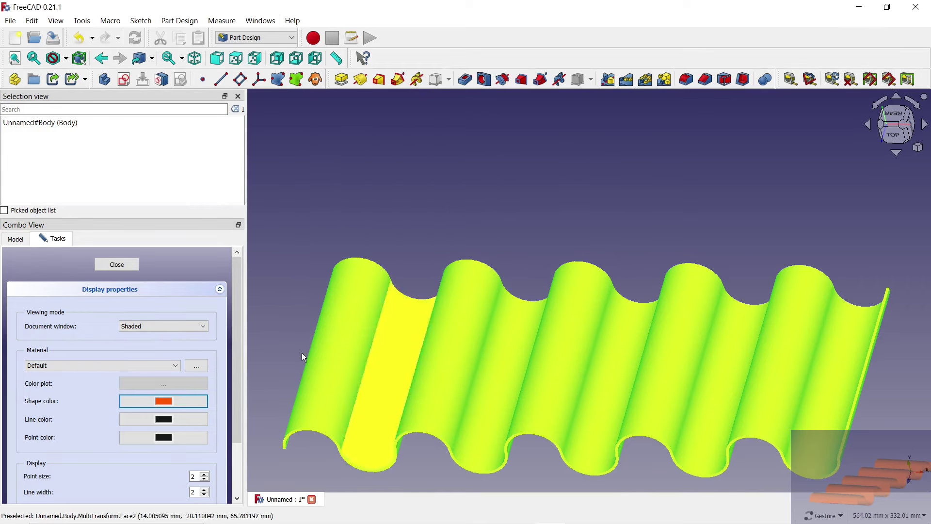
left_click(117, 265)
left_click(328, 222)
mouse_move(328, 222)
left_mouse_down()
mouse_move(459, 267)
mouse_move(406, 391)
mouse_move(543, 356)
left_mouse_up()
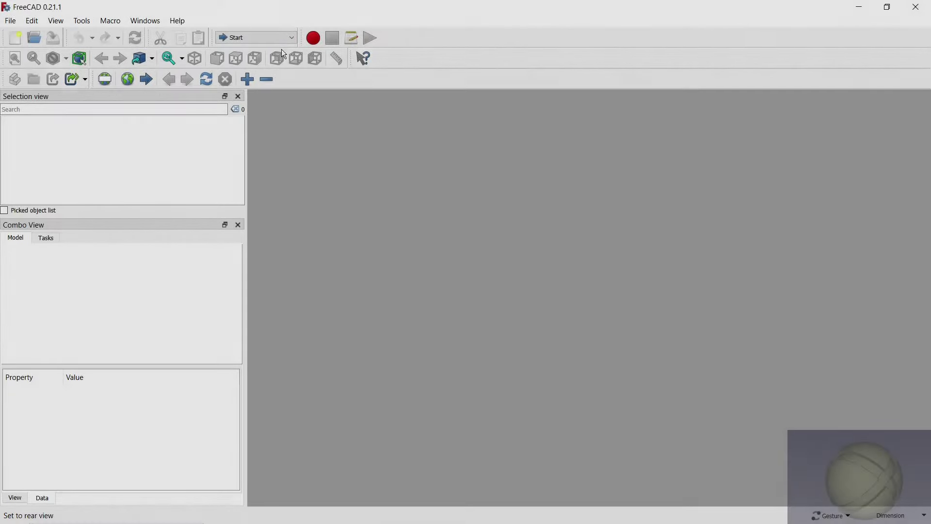
- Switch to Part Design, start a new document and create a body
left_click(271, 38)
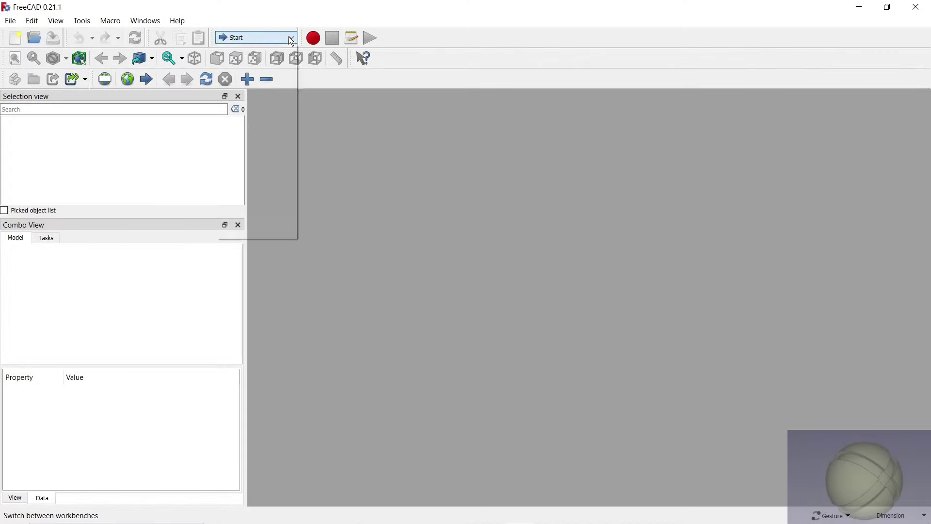
left_click(264, 107)
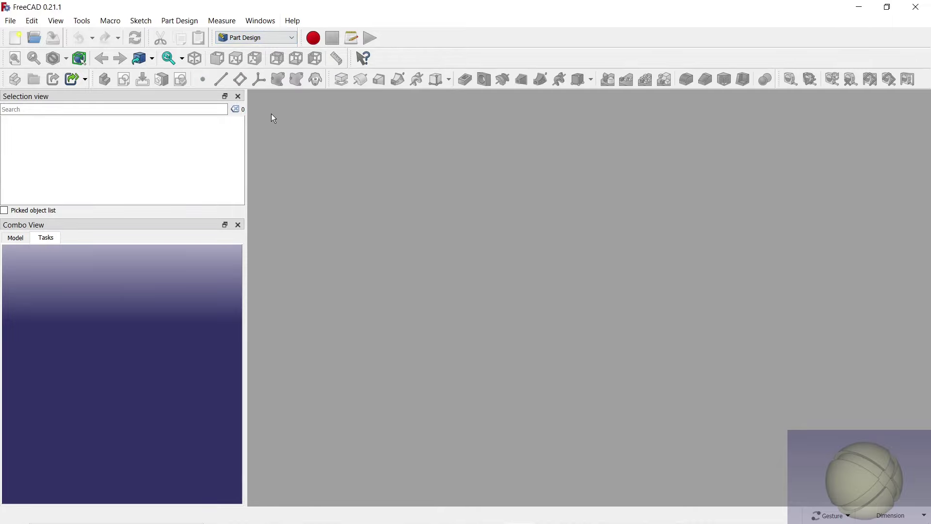
left_click(14, 38)
left_click(37, 277)
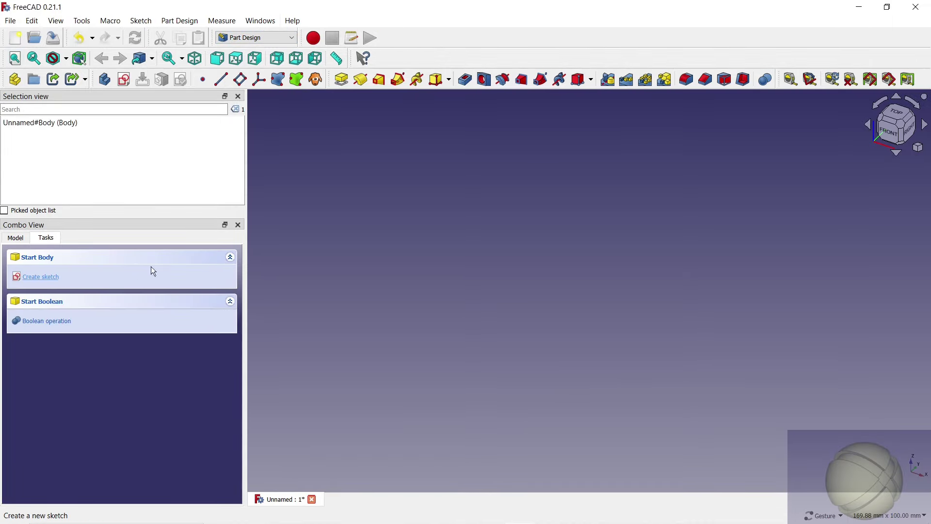
- Add an additive sphere to the body
left_click(451, 81)
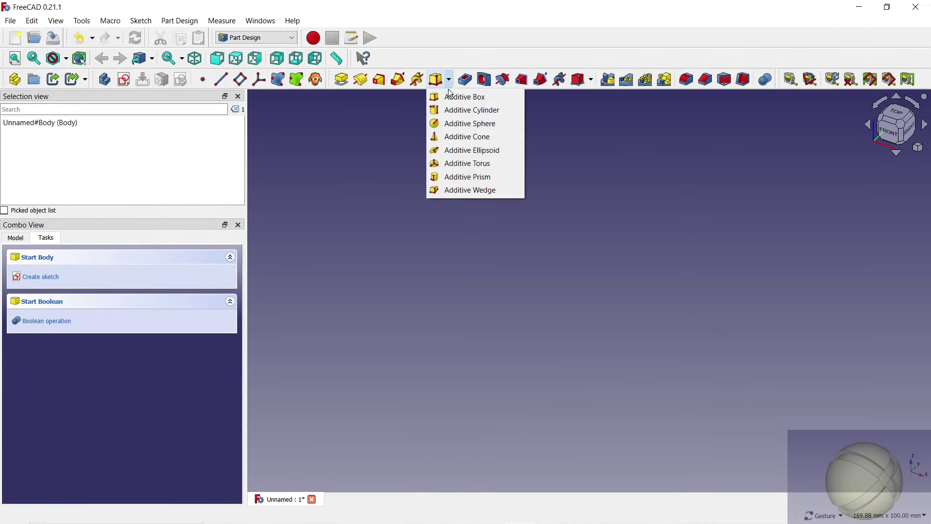
left_click(453, 123)
type("100")
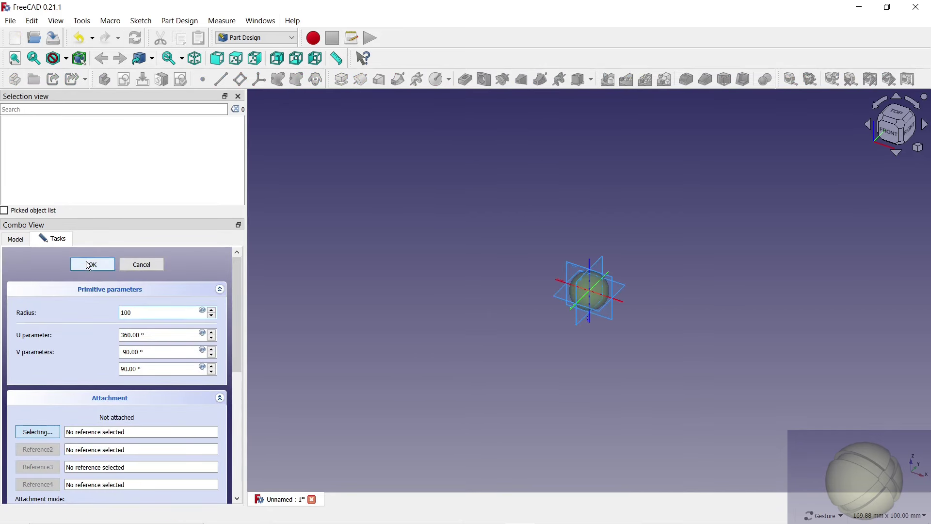
left_click(92, 265)
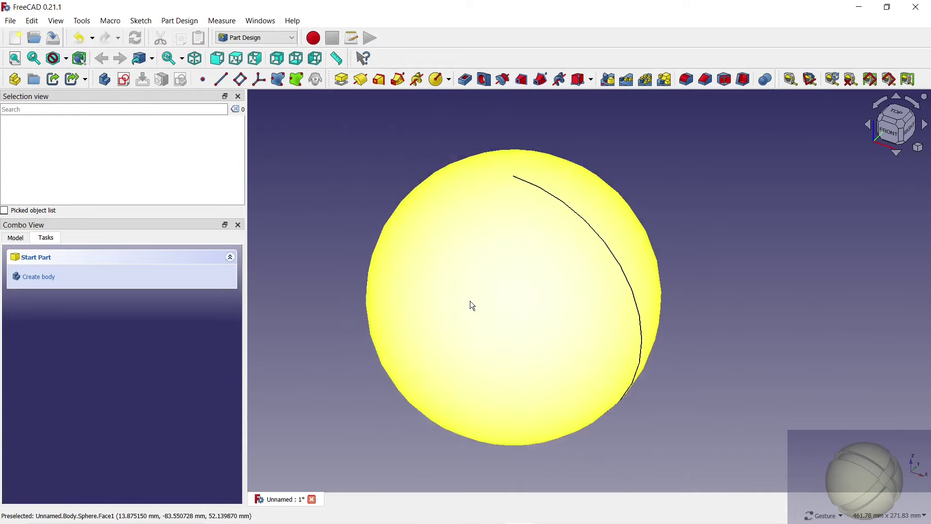
left_click_drag(672, 255, 581, 270)
- Show the body's origin planes and start a sketch on the XZ-plane
left_click(15, 238)
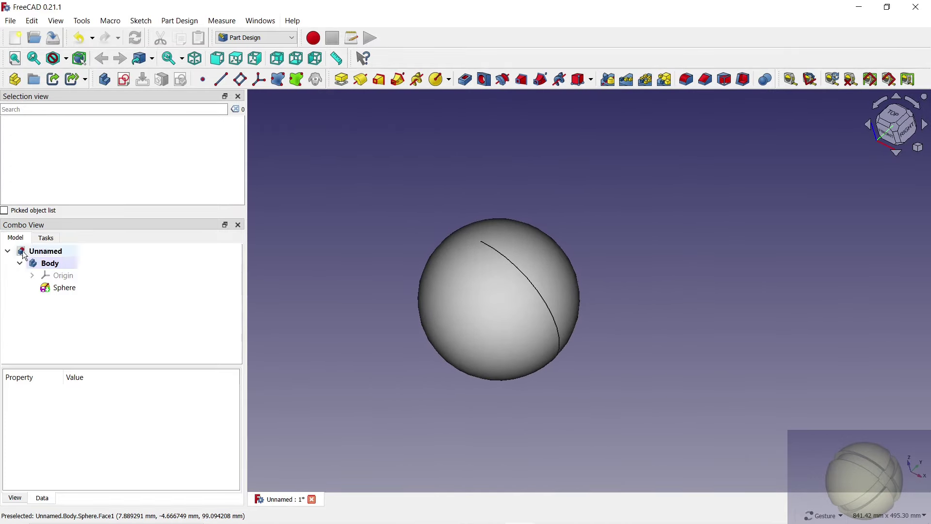
left_click(67, 280)
key("space")
mouse_move(758, 187)
left_mouse_down()
mouse_move(693, 177)
mouse_move(748, 159)
left_mouse_up()
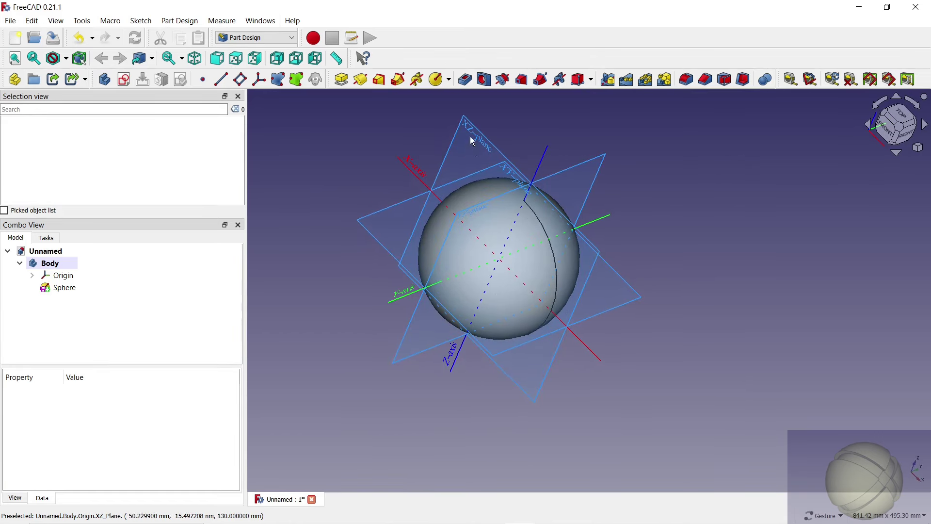
left_click(473, 135)
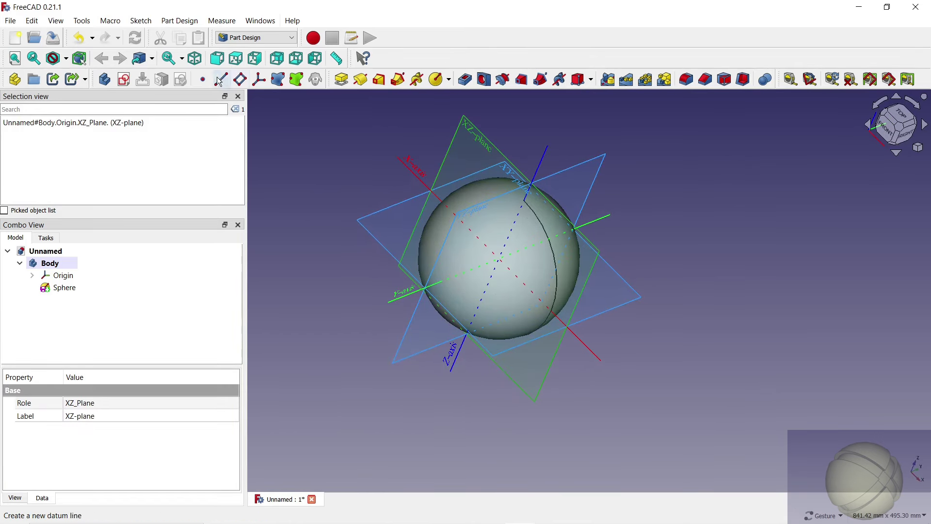
left_click(124, 79)
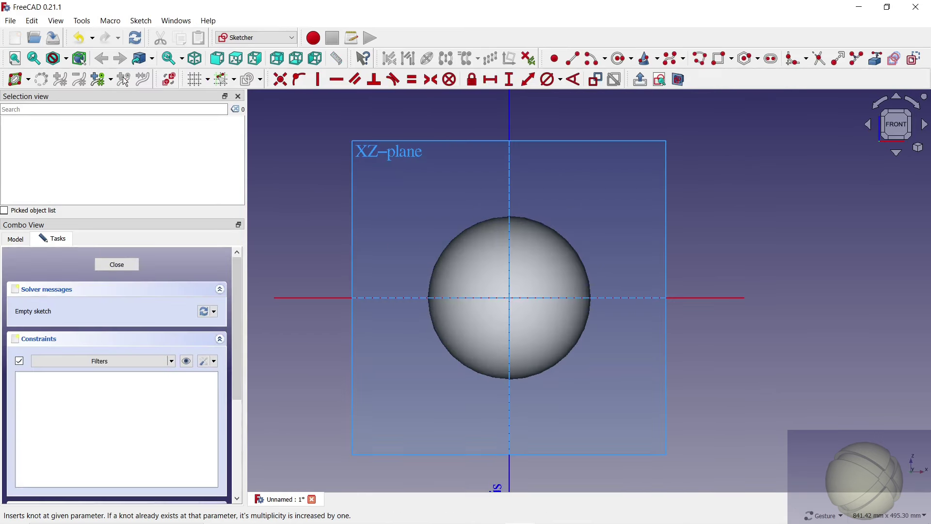
- Hide the origin planes and turn on section view to cut away the sphere
left_click(15, 239)
left_click(58, 278)
key("space")
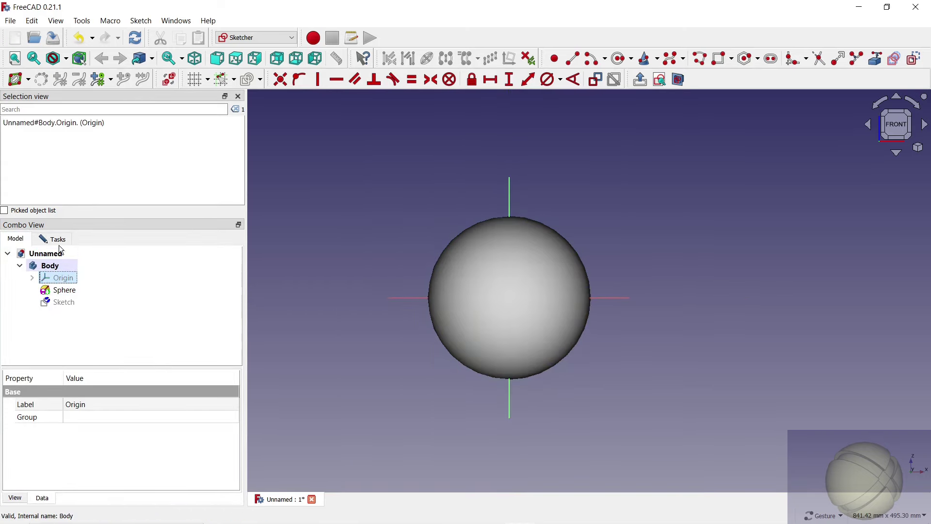
left_click(58, 239)
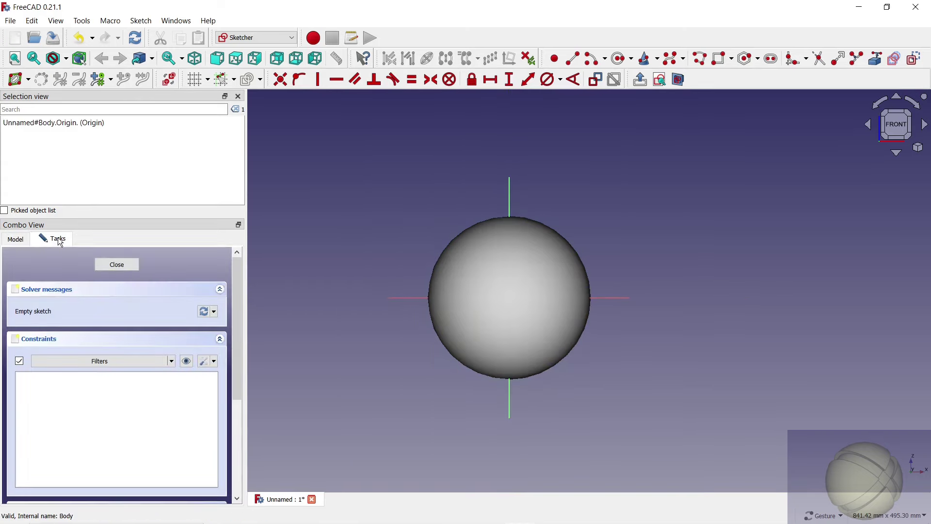
left_click(679, 80)
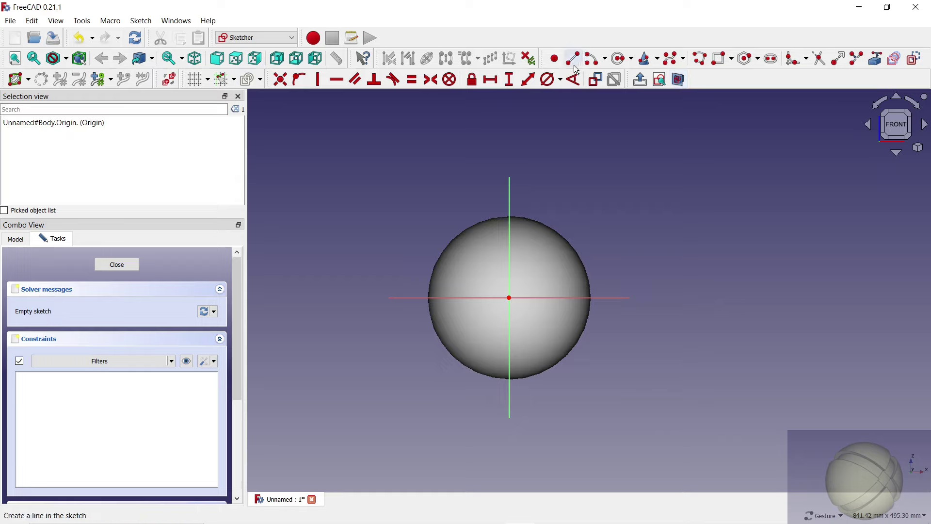
- Draw a circle centred on the origin and constrain its diameter to 180 mm
left_click(619, 58)
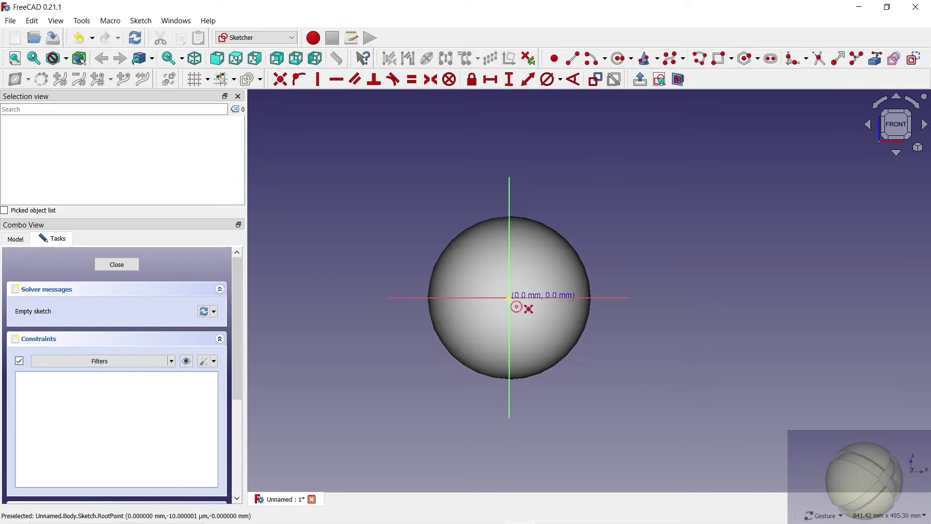
left_click(510, 299)
left_click(504, 222)
scroll(505, 189, "up", 4)
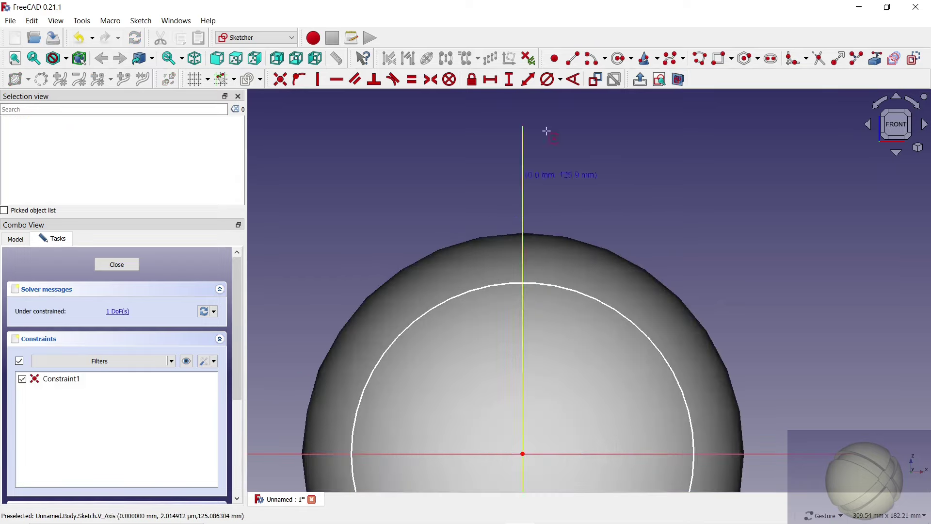
left_click(551, 81)
left_click(566, 288)
type("180")
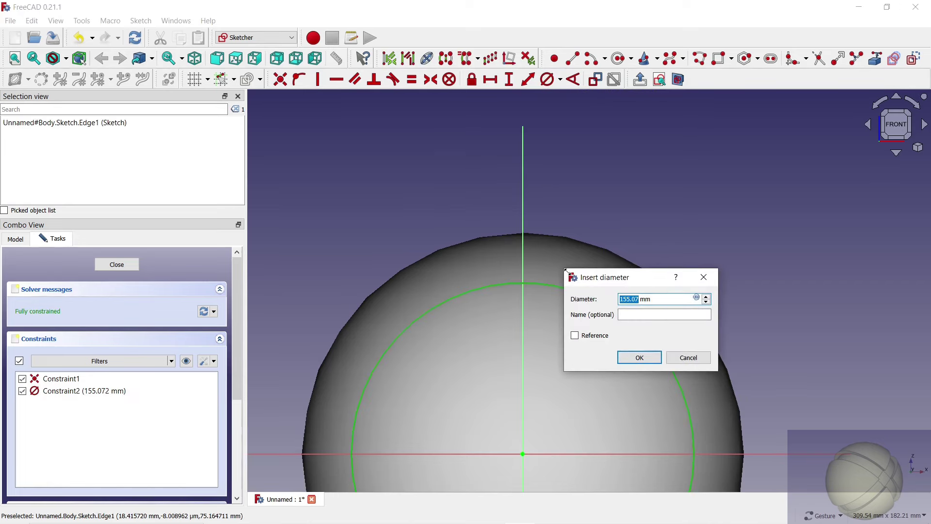
left_click(639, 357)
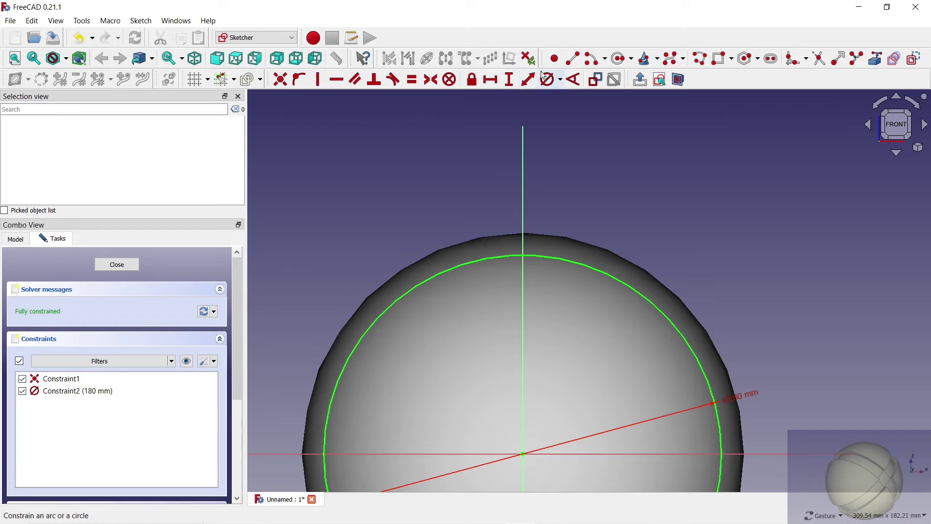
- Draw a rectangle crossing the circle's top and trim its edges inside the circle
left_click(720, 59)
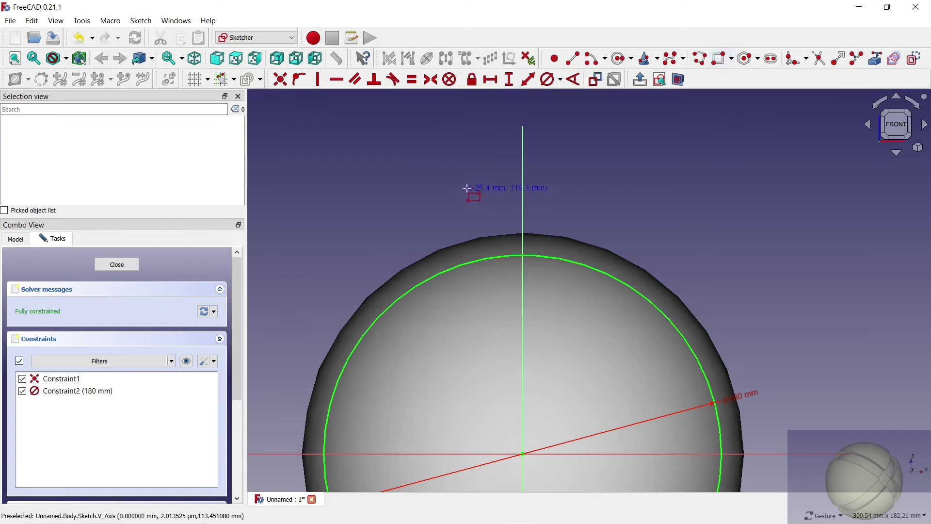
left_click(462, 182)
left_click(592, 305)
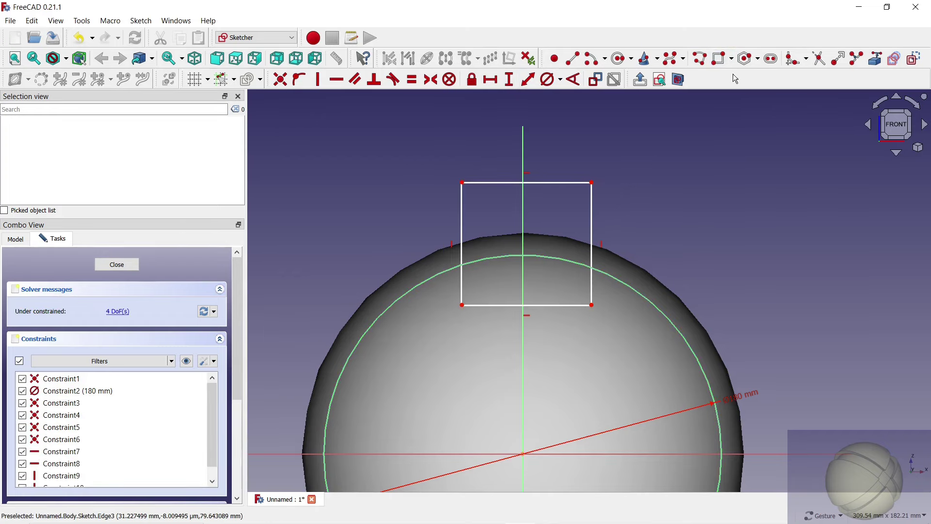
left_click(818, 63)
left_click(591, 291)
left_click(543, 305)
left_click(463, 290)
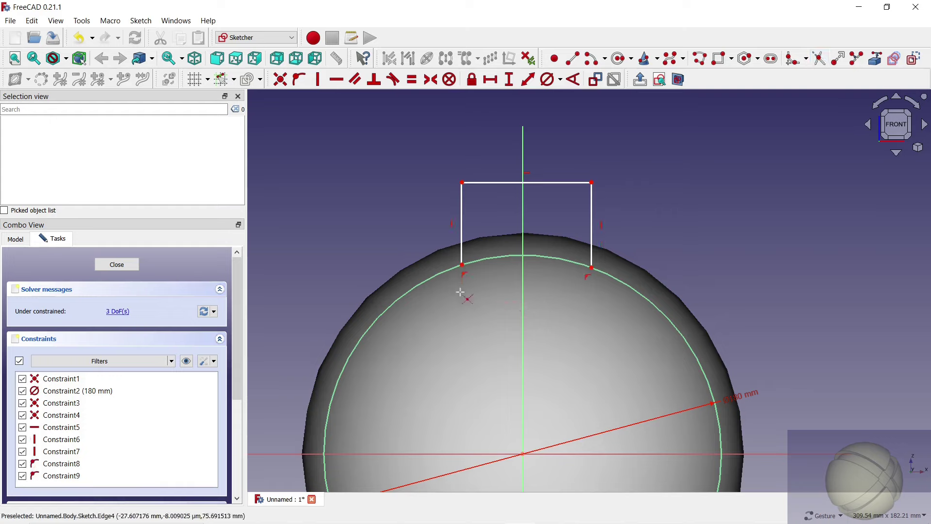
- Constrain the profile's top edge to 30 mm and shift it left
left_click(491, 79)
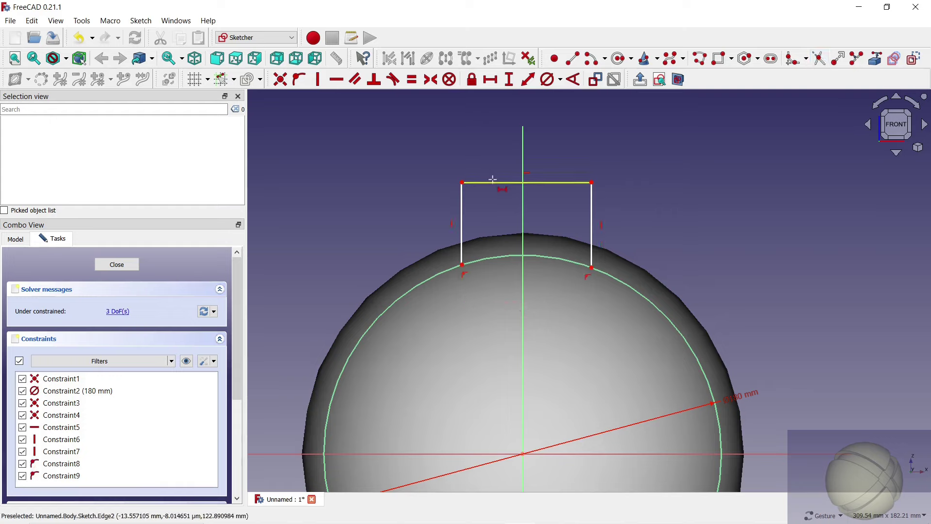
left_click(492, 182)
type("30")
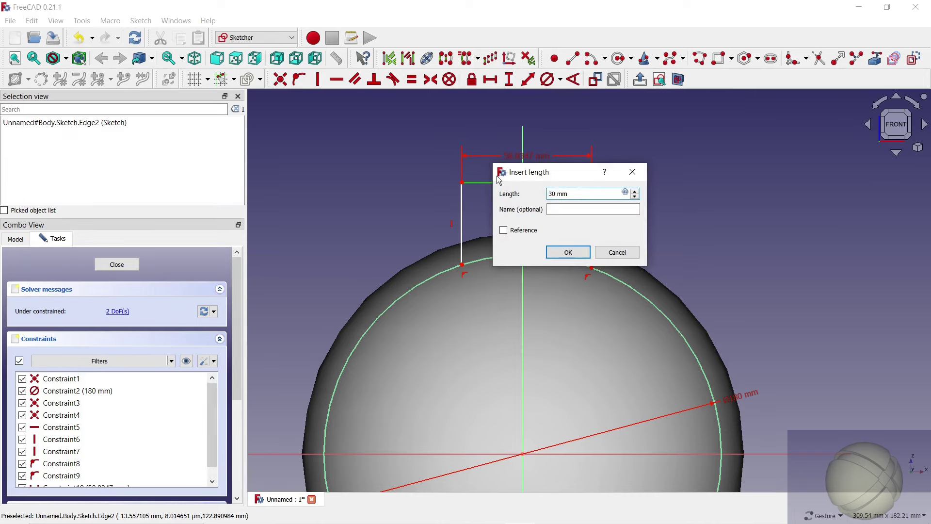
left_click(563, 246)
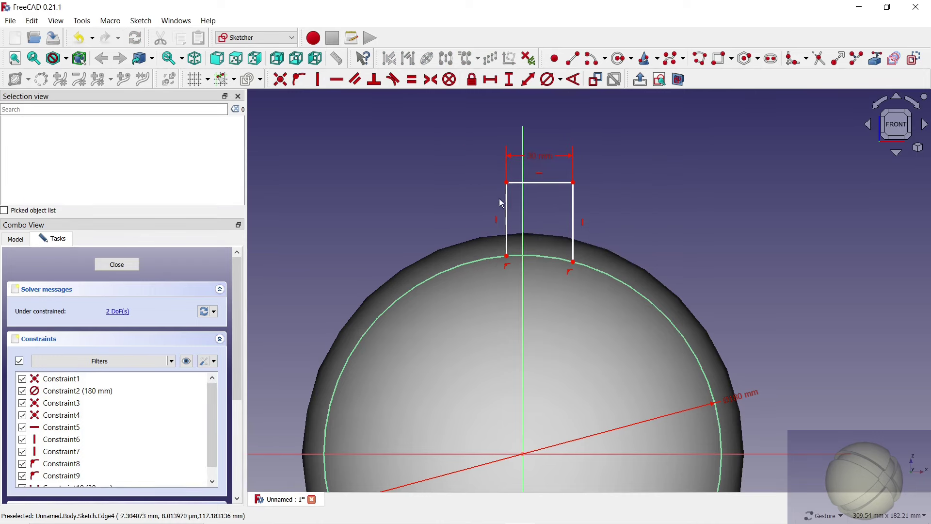
left_click_drag(510, 211, 477, 208)
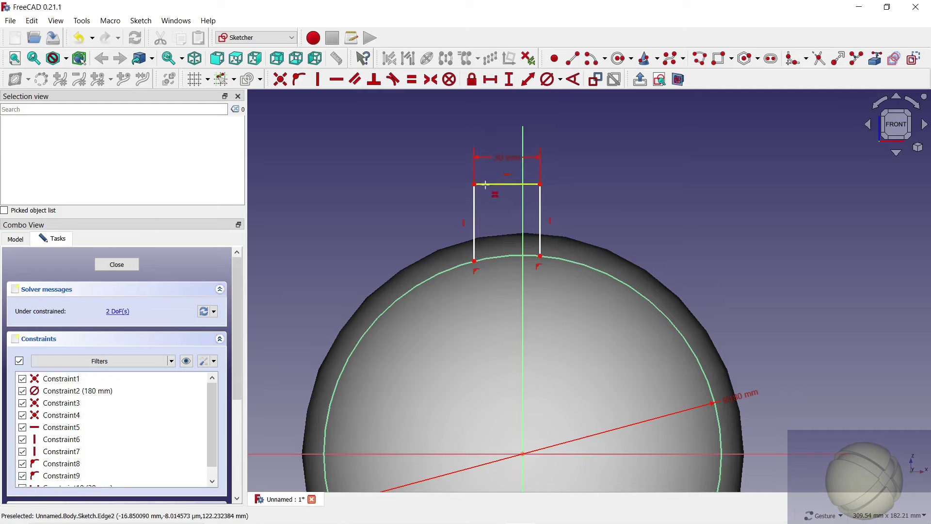
- Make the profile's top, left and right edges equal
left_click(485, 185)
left_click(478, 219)
key("e")
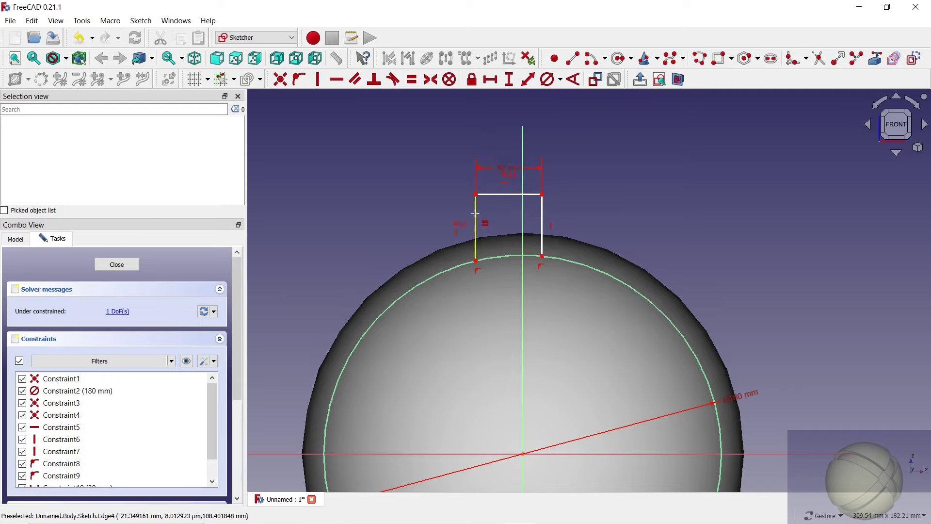
left_click(476, 213)
left_click(542, 221)
key("e")
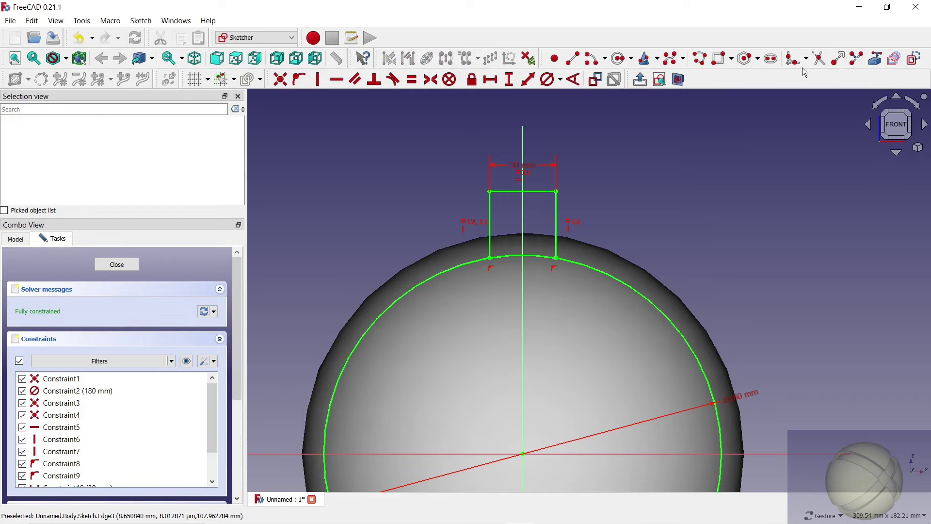
- Trim the circle outside the rectangle, reposition the Ø180 dimension, and close the sketch
left_click(819, 58)
left_click(622, 282)
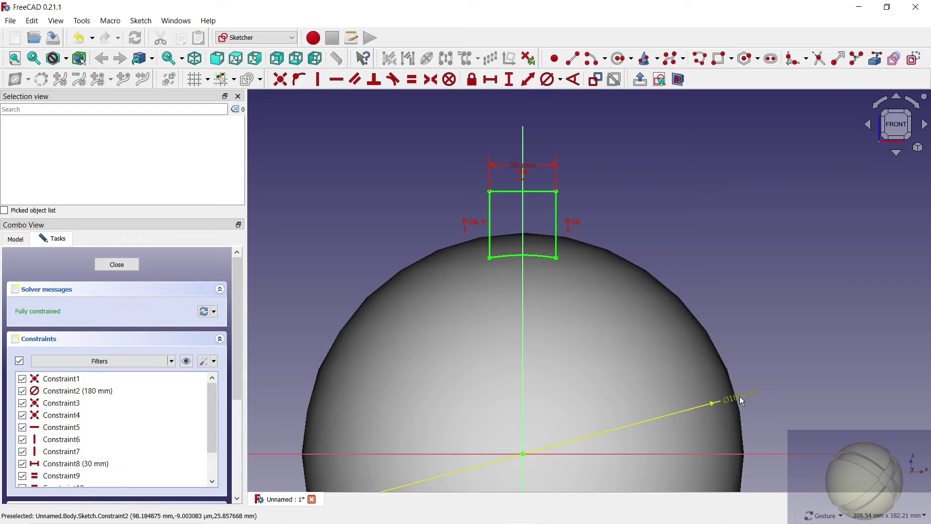
left_click_drag(740, 398, 543, 220)
scroll(543, 220, "up", 3)
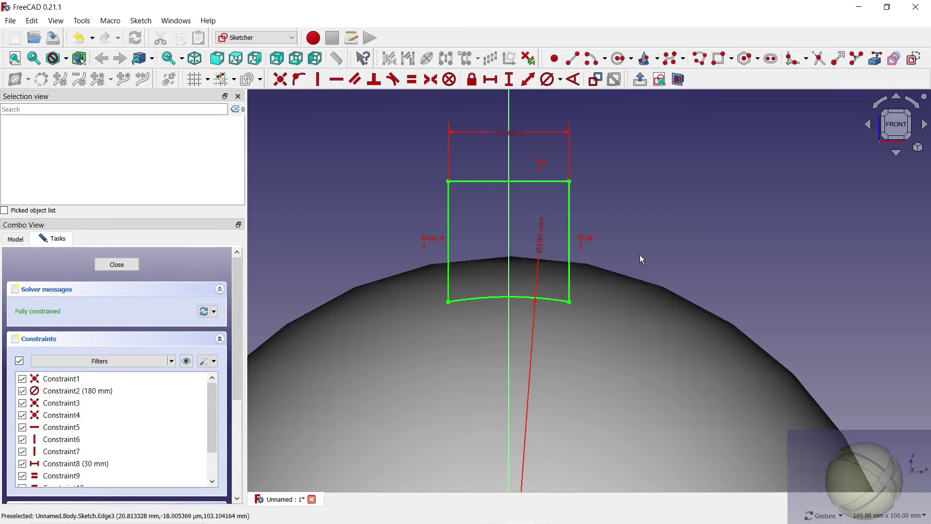
scroll(639, 254, "down", 2)
scroll(666, 228, "down", 2)
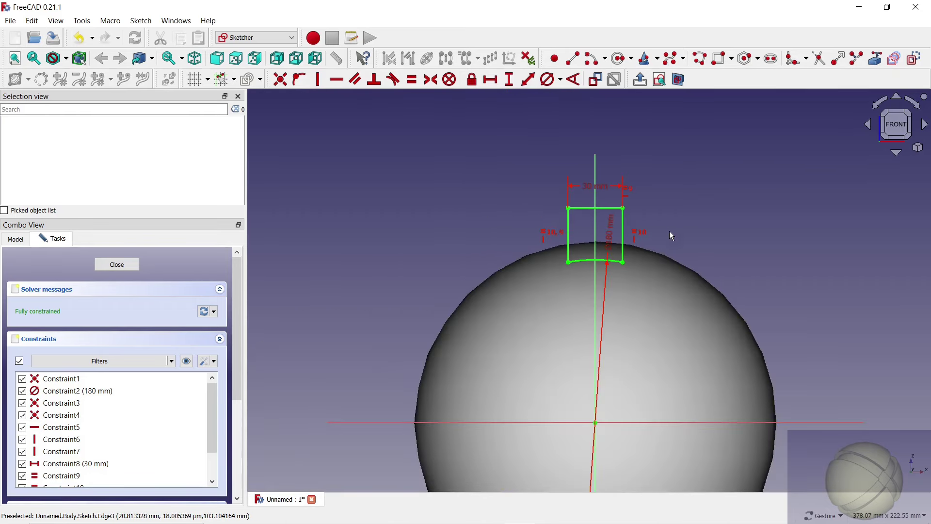
left_click(126, 264)
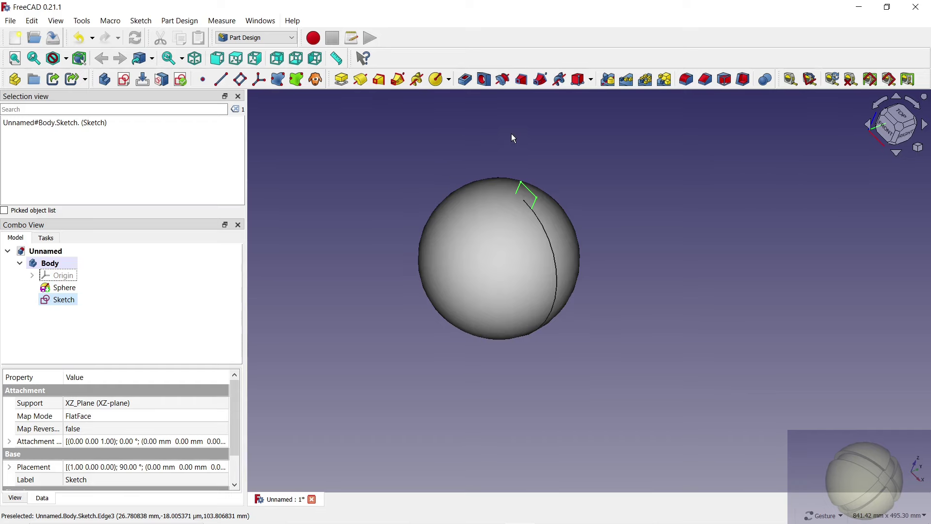
- Groove the notch profile a full 360° around the X axis
left_click(360, 79)
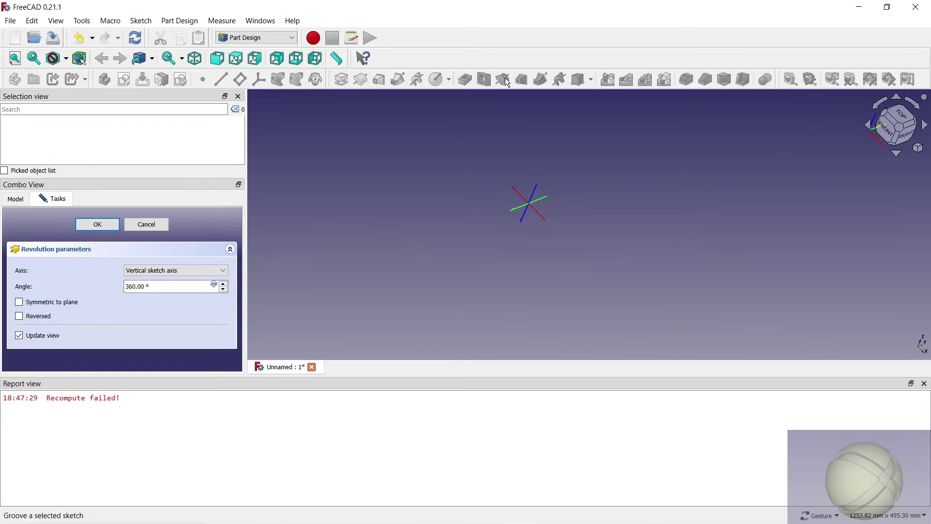
left_click(224, 273)
left_click(190, 320)
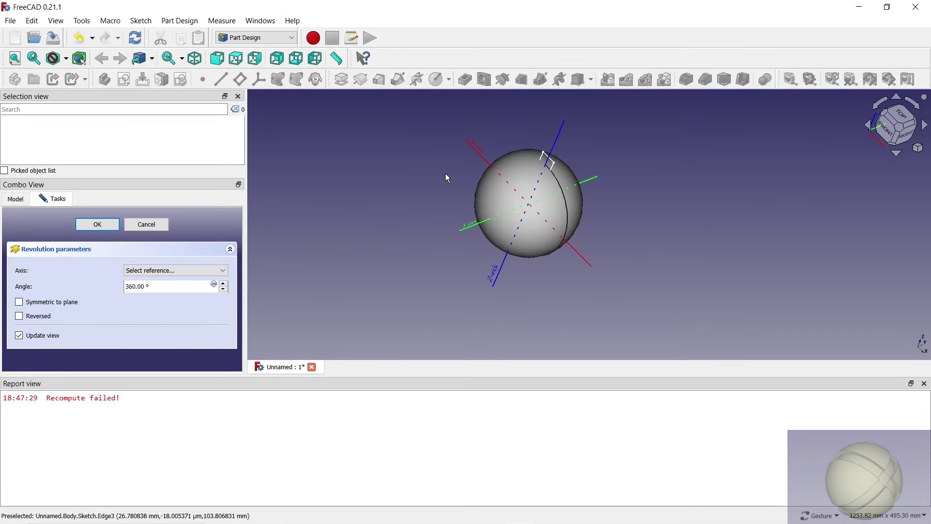
left_click(477, 154)
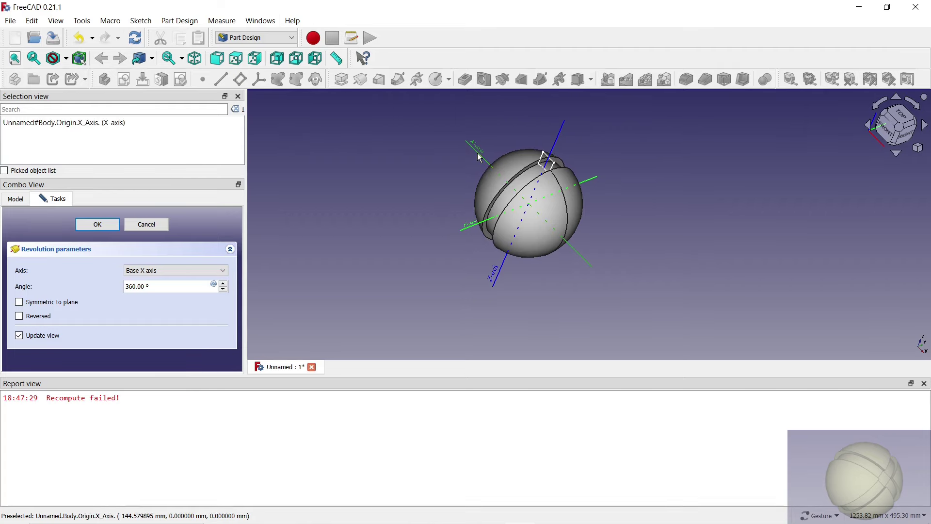
left_click(925, 383)
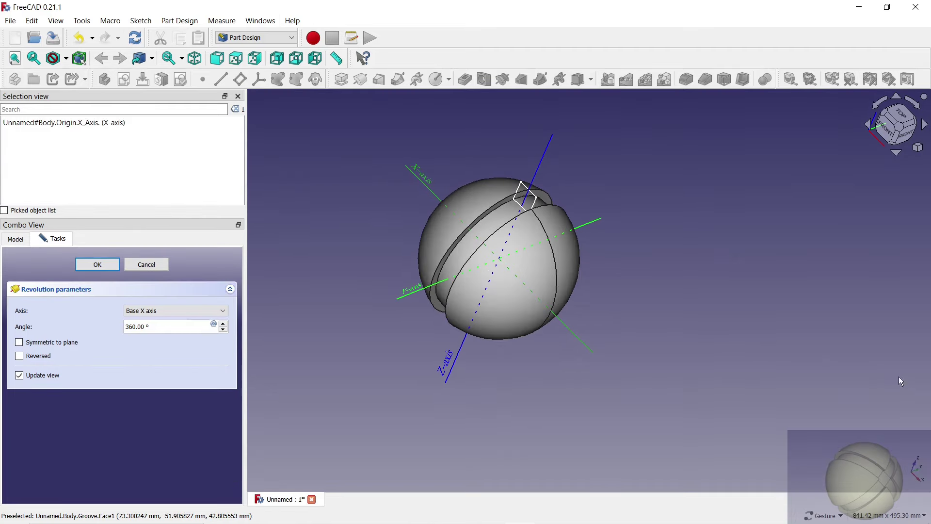
left_click(102, 265)
left_click(67, 300)
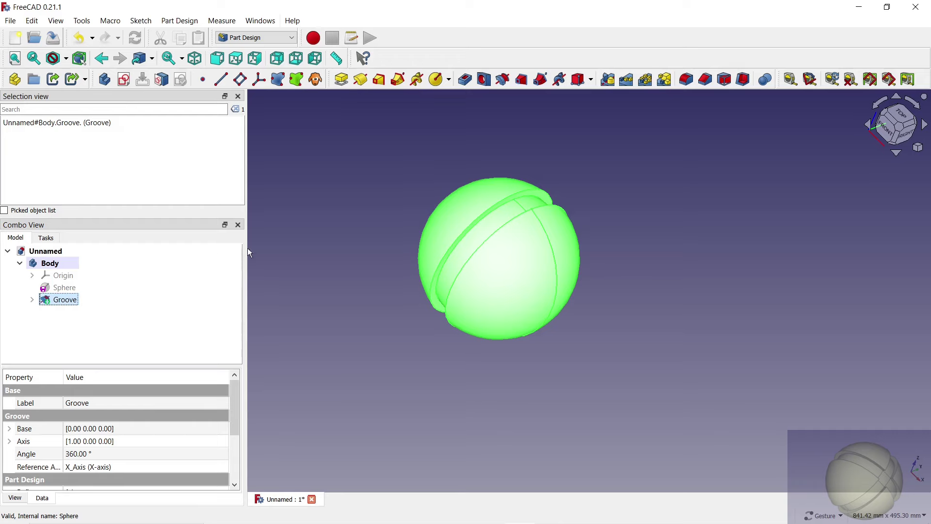
- Polar-pattern the Groove around the Y axis for a second crossing ring
left_click(645, 79)
scroll(240, 318, "down", 3)
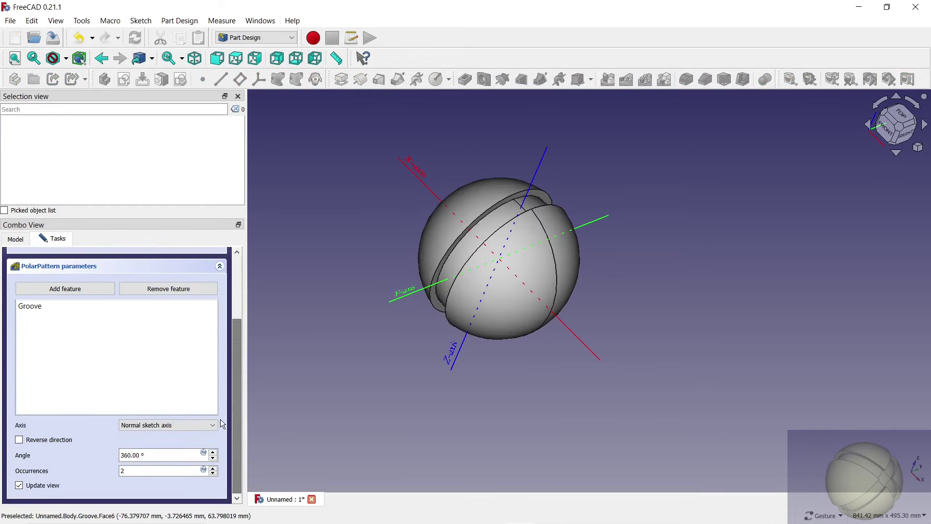
left_click(213, 425)
left_click(176, 486)
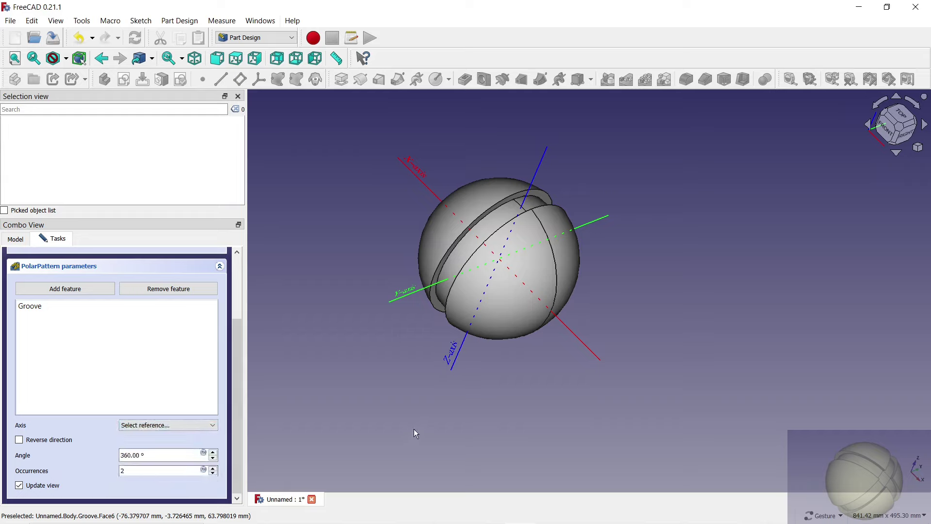
left_click(587, 221)
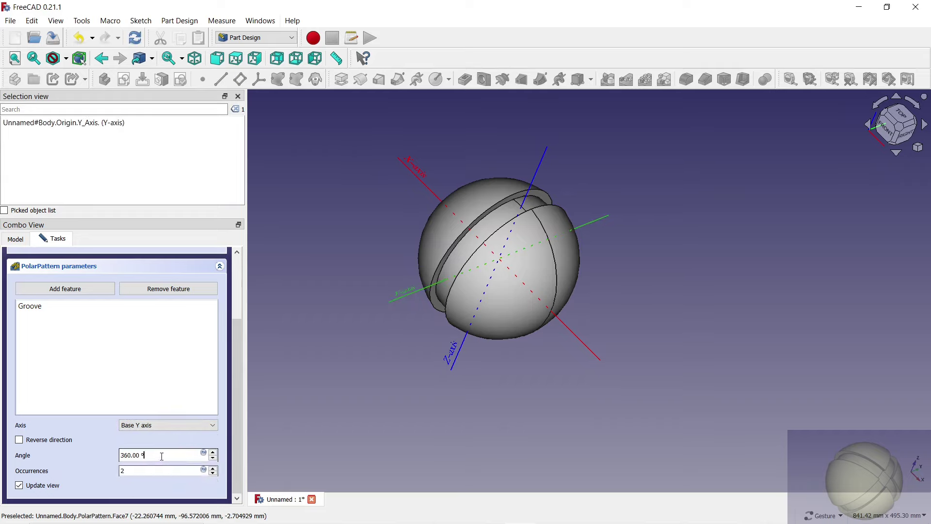
left_click_drag(162, 455, 47, 455)
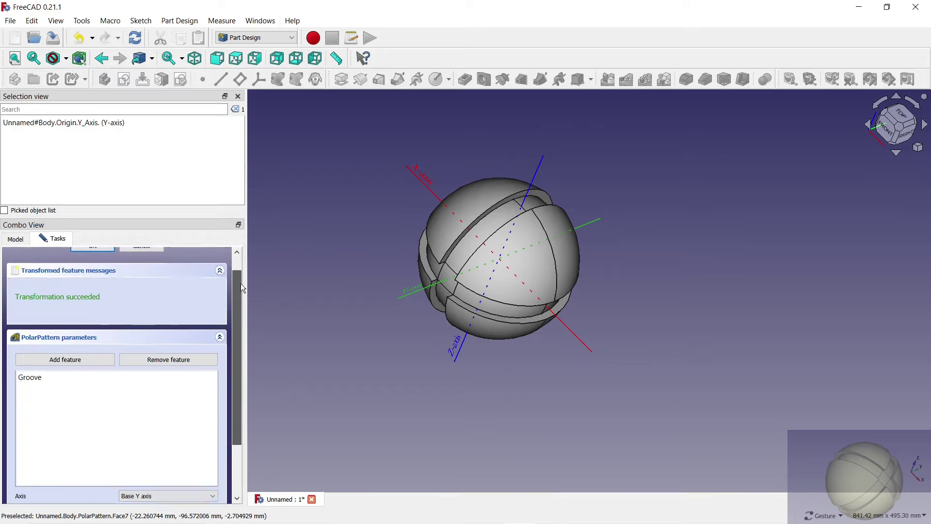
scroll(240, 283, "up", 5)
left_click(103, 262)
mouse_move(320, 251)
left_mouse_down()
mouse_move(405, 201)
mouse_move(372, 204)
left_mouse_up()
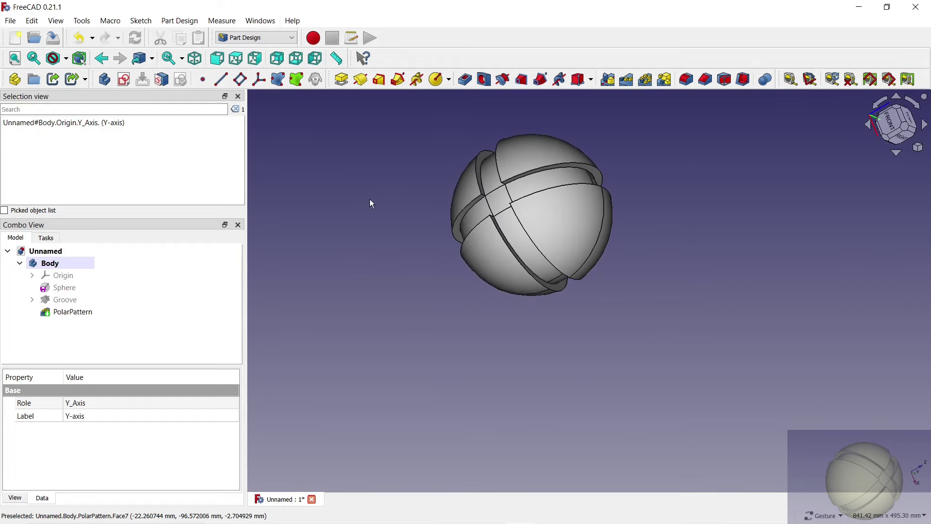
right_click(52, 262)
- Set the grooved sphere body's shape colour to the pale olive swatch
left_click(91, 304)
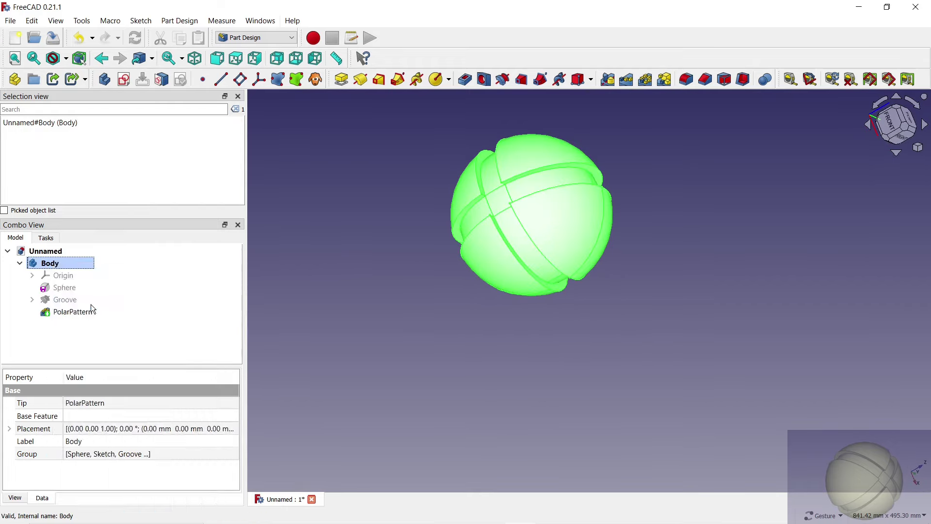
left_click(168, 403)
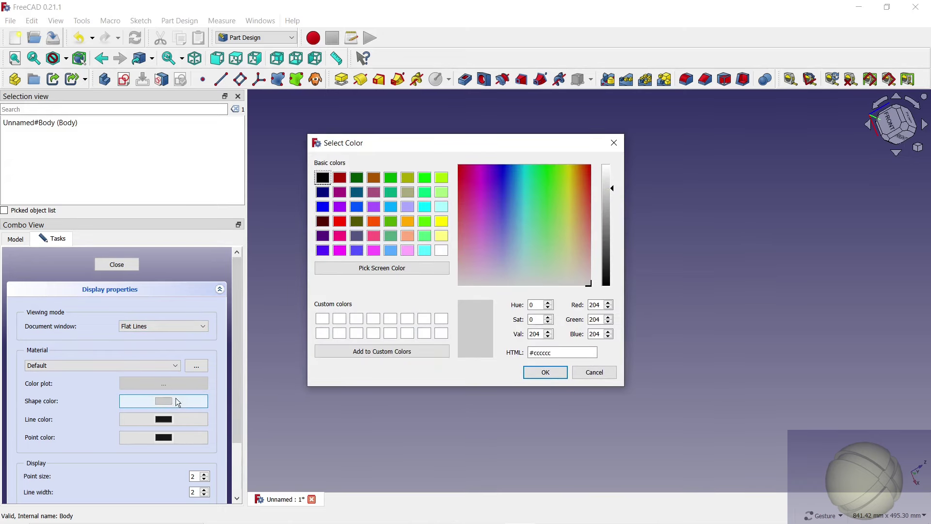
left_click(409, 194)
left_click(546, 373)
left_click(117, 264)
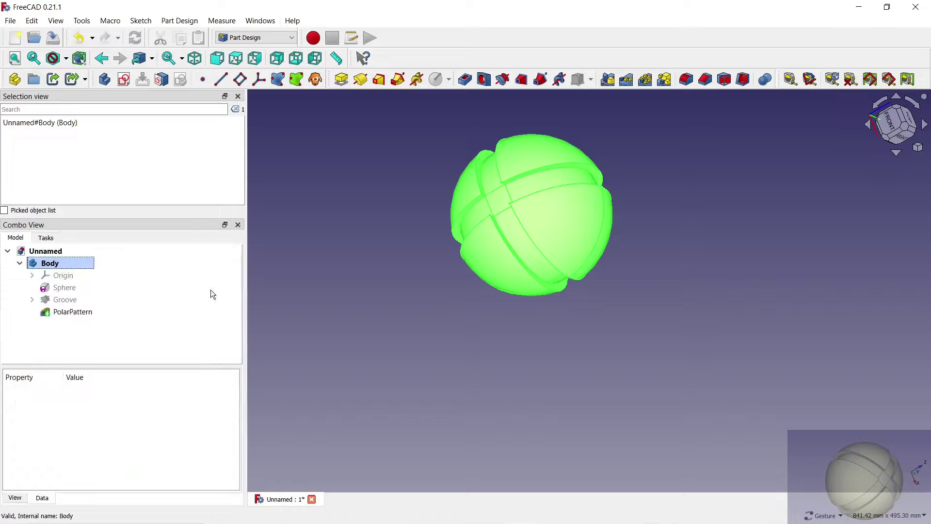
left_click(641, 263)
mouse_move(640, 264)
left_mouse_down()
mouse_move(600, 256)
mouse_move(537, 339)
mouse_move(601, 370)
mouse_move(430, 322)
mouse_move(356, 276)
left_mouse_up()
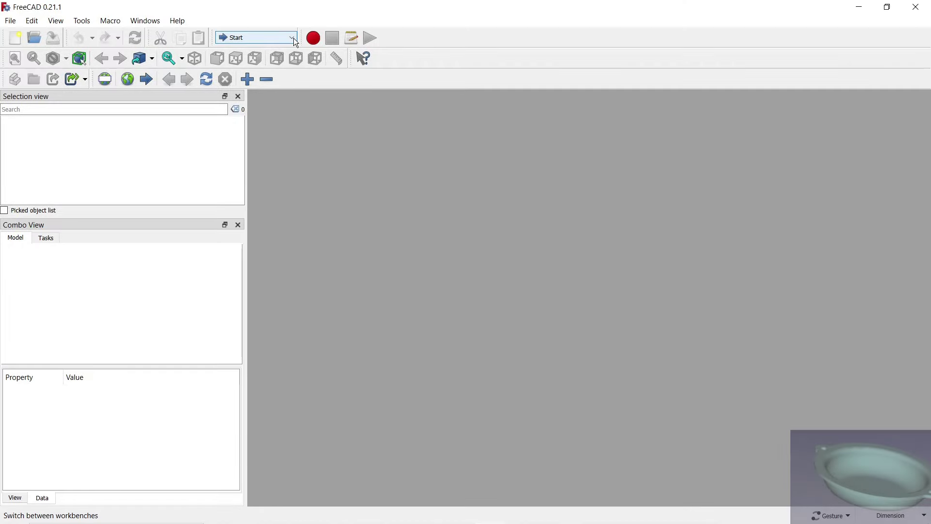
- In Part Design, create a new document with a body and an XY-plane sketch
left_click(293, 38)
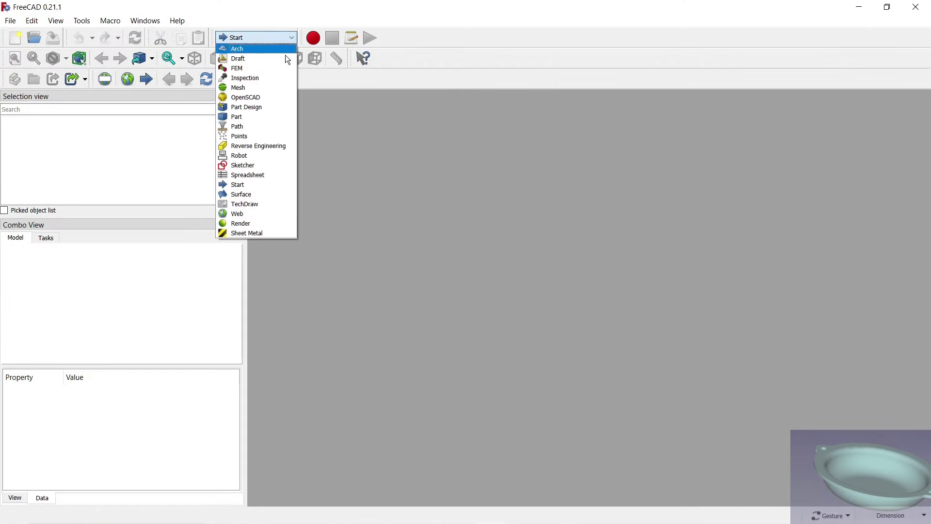
left_click(260, 104)
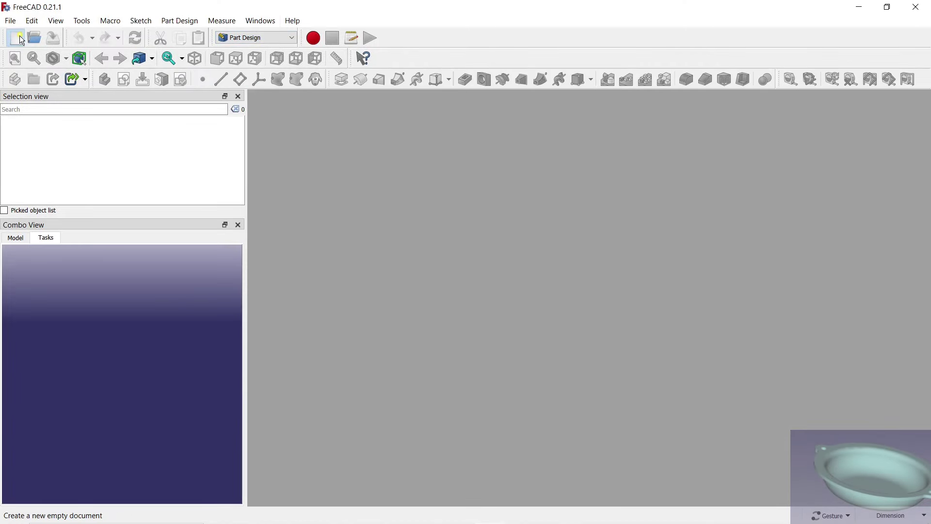
left_click(21, 39)
left_click(38, 275)
left_click(40, 321)
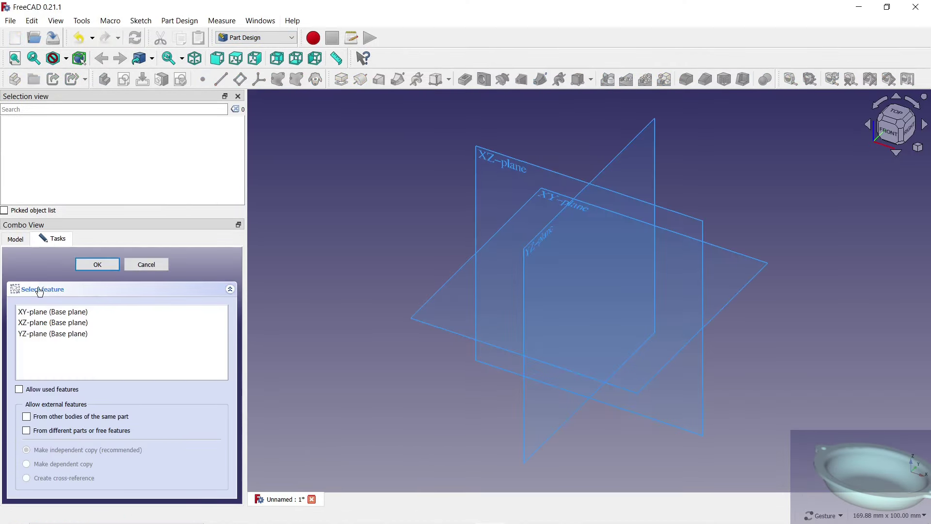
left_click(98, 264)
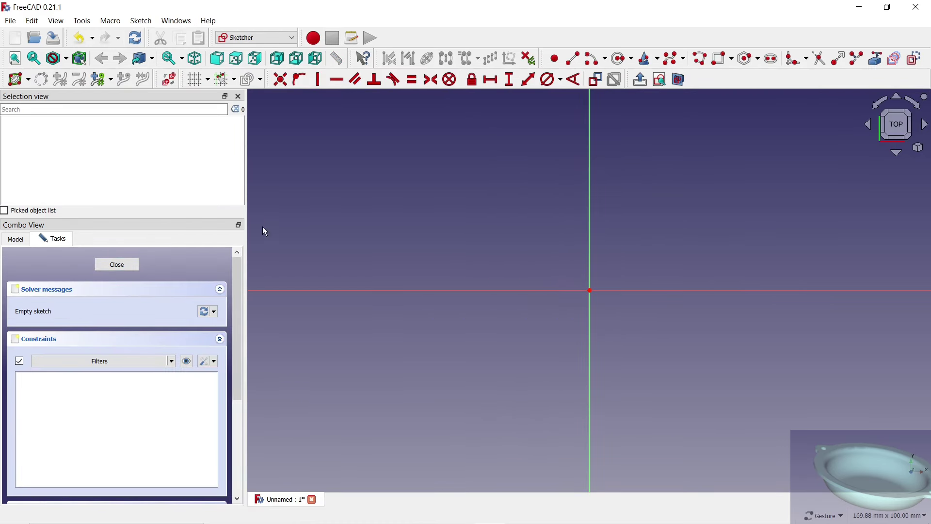
- Draw a circle centred on the origin and constrain its diameter to 70 mm
left_click(620, 59)
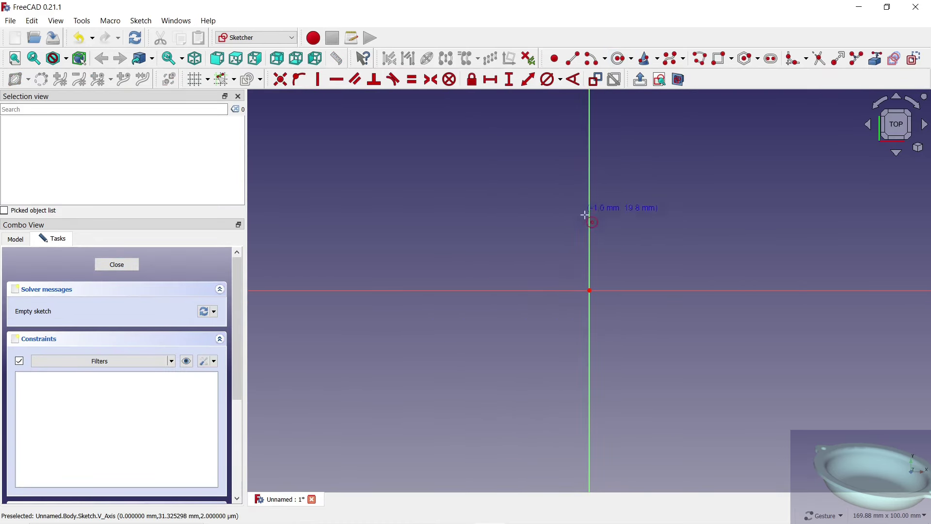
left_click(590, 291)
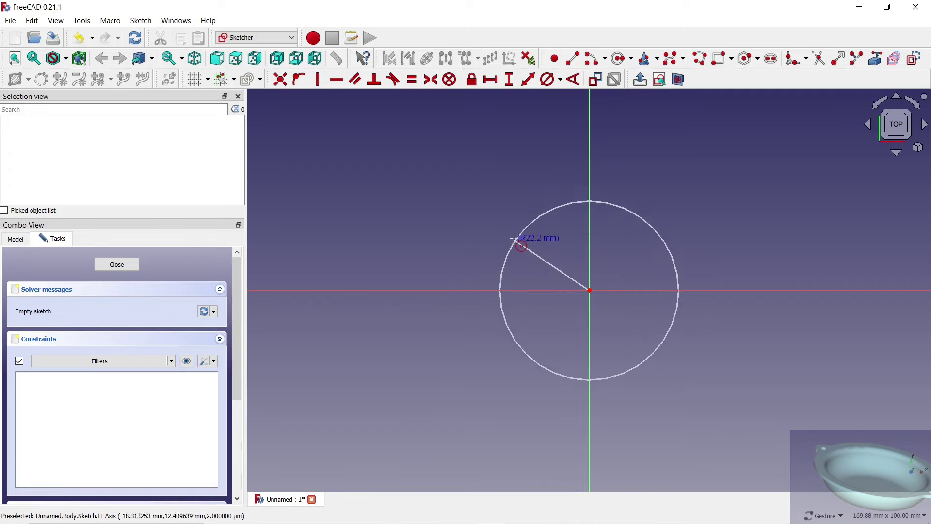
left_click(499, 221)
left_click(548, 80)
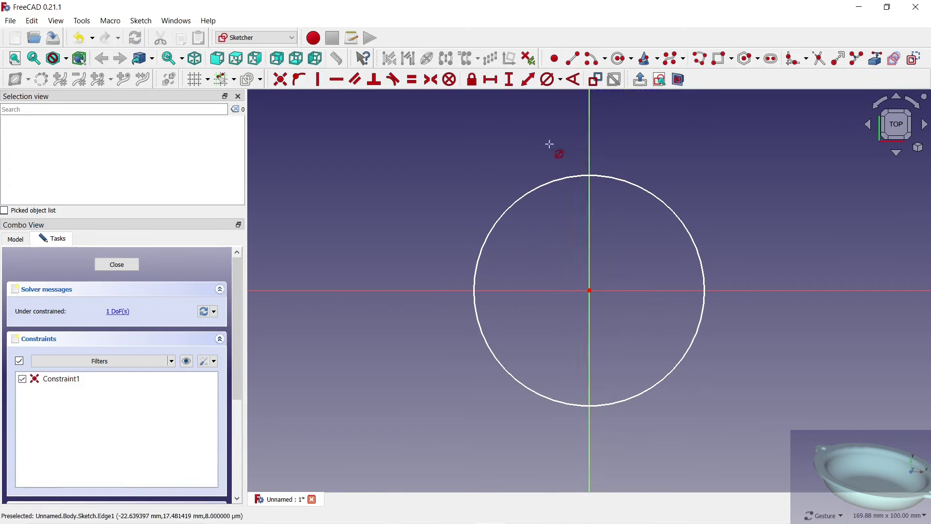
left_click(545, 186)
type("70")
key("Return")
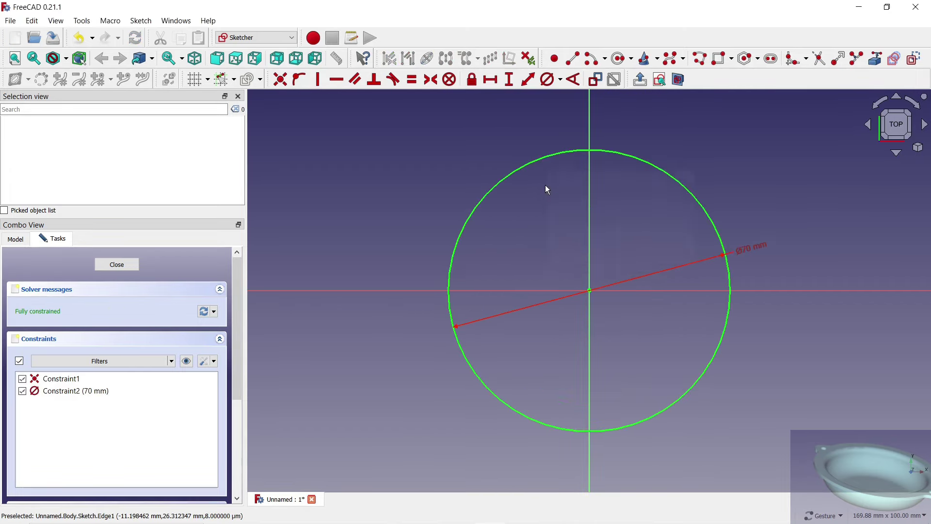
- Close the sketch and pad the circle 15 mm into a disc
left_click(124, 265)
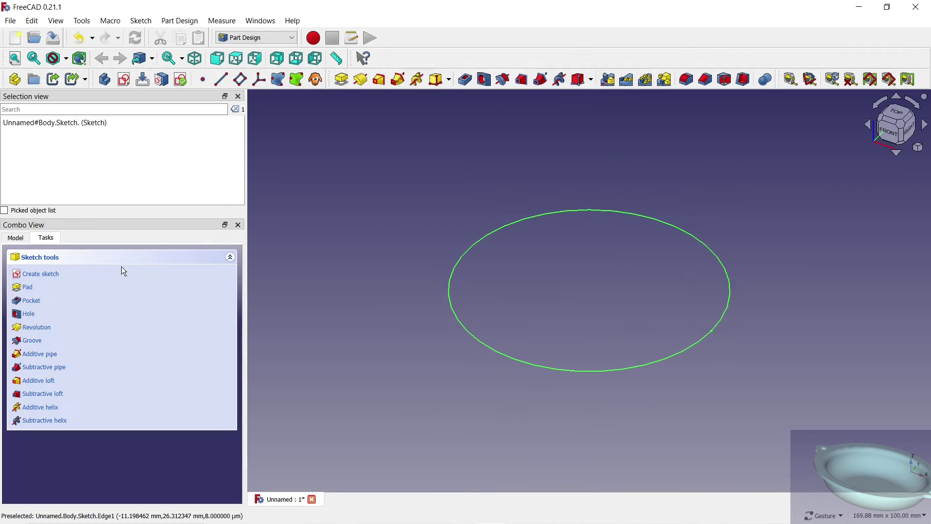
left_click(342, 80)
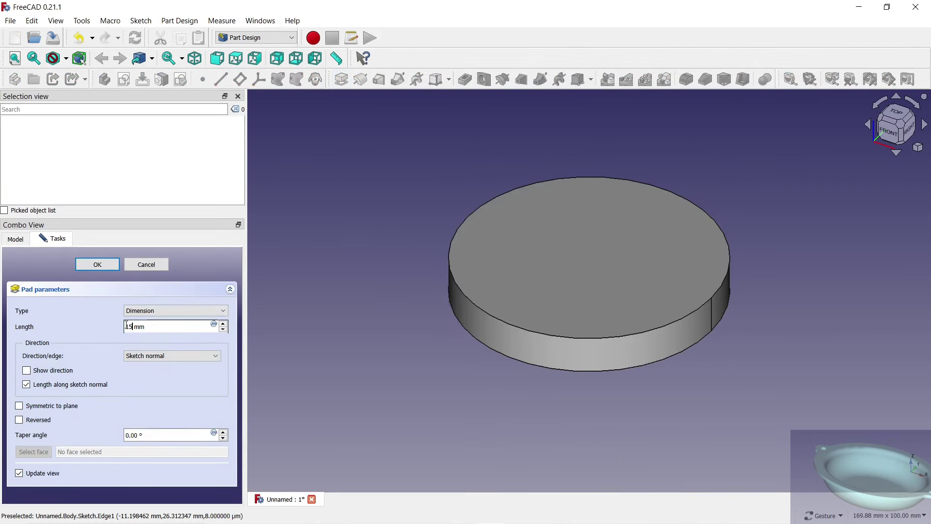
left_click(98, 266)
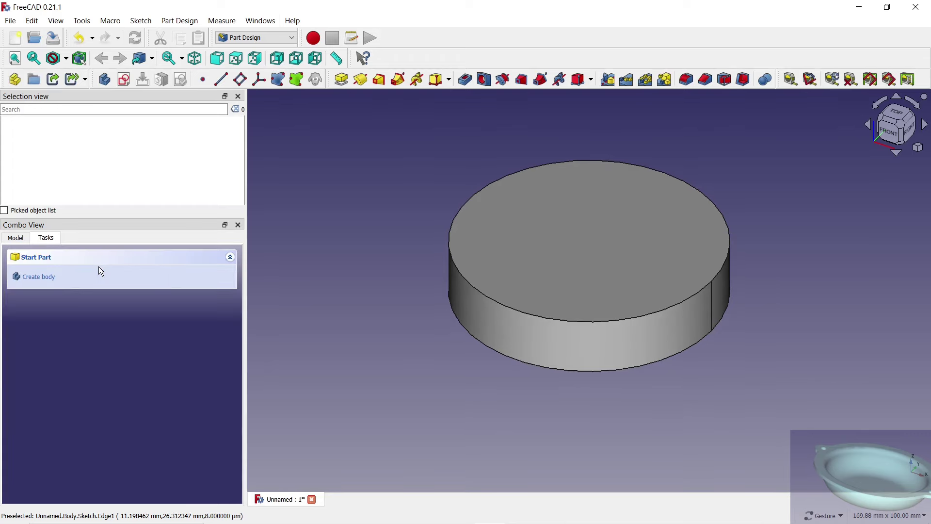
- Fillet the disc's top edge with a 13 mm radius
left_click(536, 220)
left_click(691, 83)
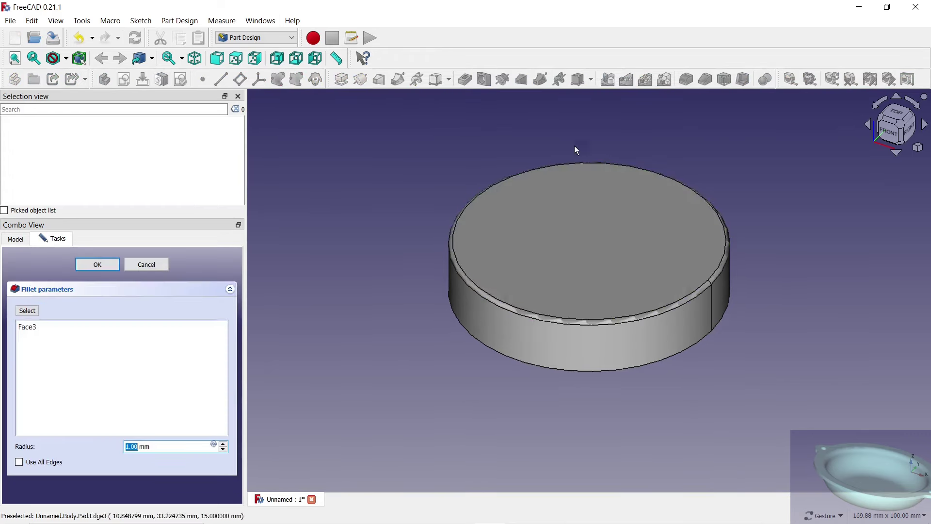
left_click(224, 445)
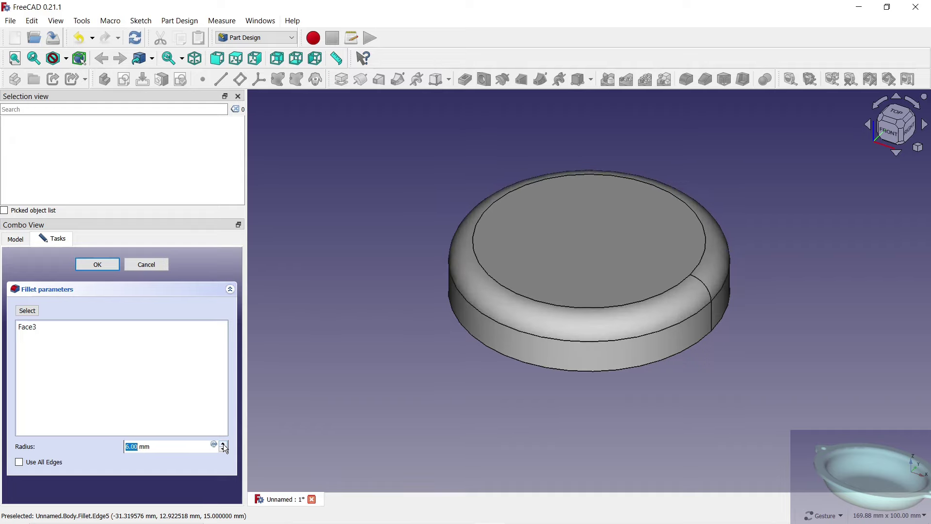
left_click(223, 445)
left_click(223, 444)
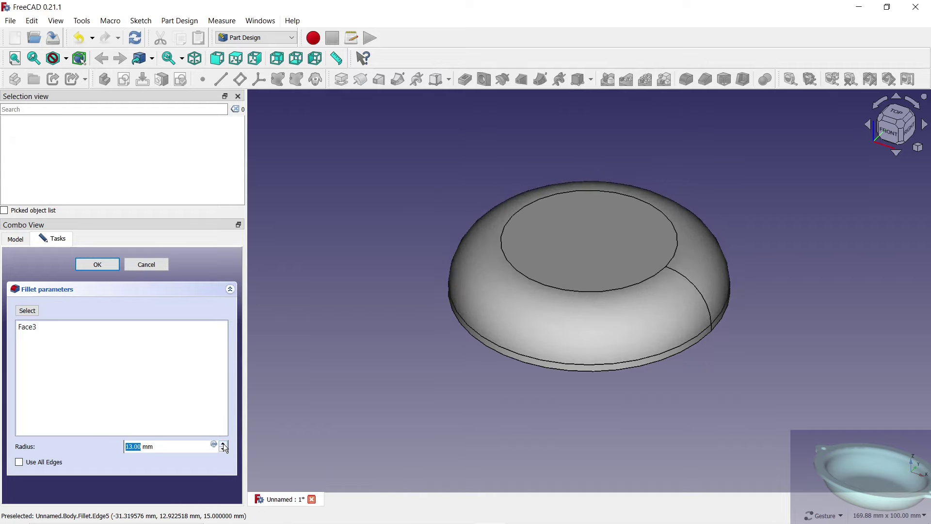
left_click(92, 267)
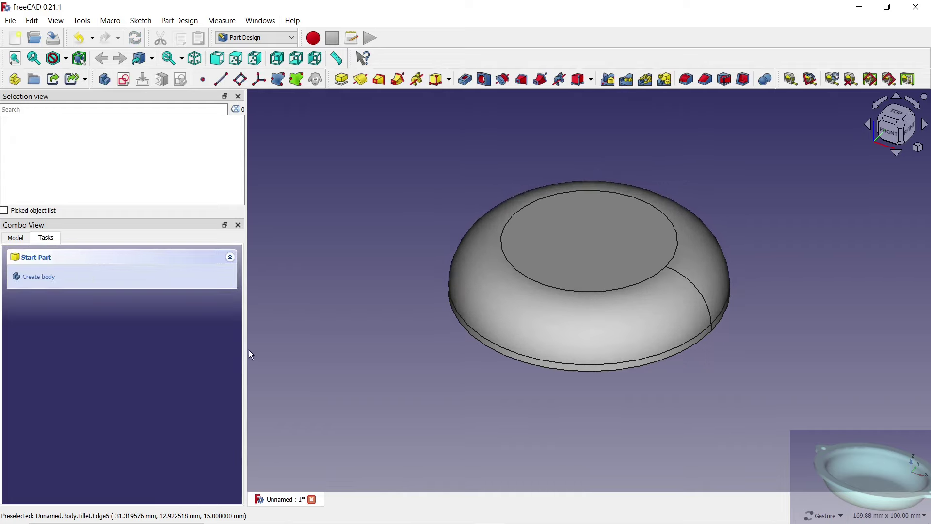
left_click_drag(369, 361, 516, 290)
- Hollow the disc from its bottom face with a 2 mm inward Thickness
left_click(515, 290)
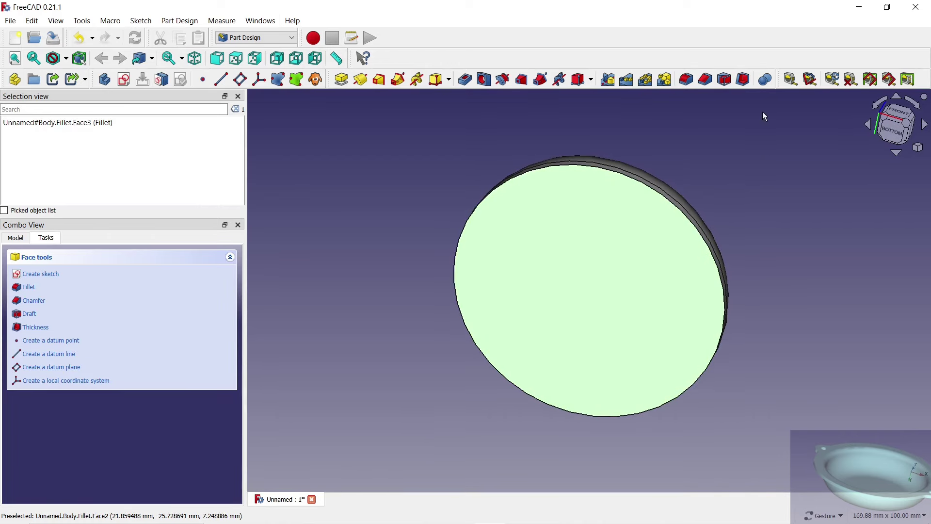
left_click(743, 80)
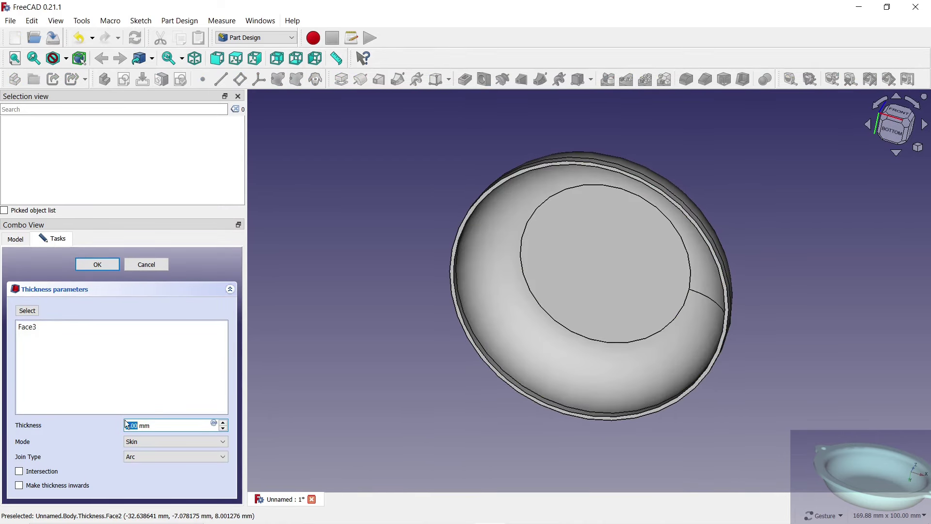
type("2")
left_click(19, 485)
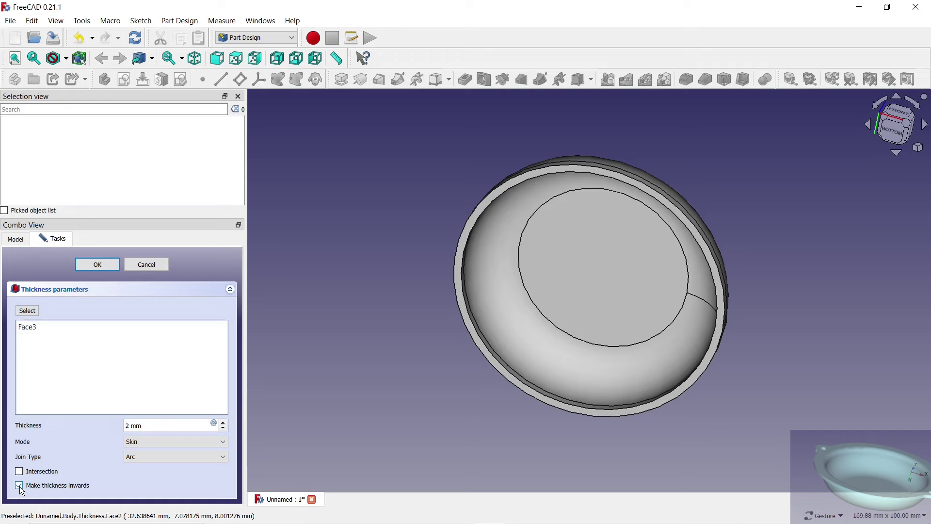
left_click(98, 267)
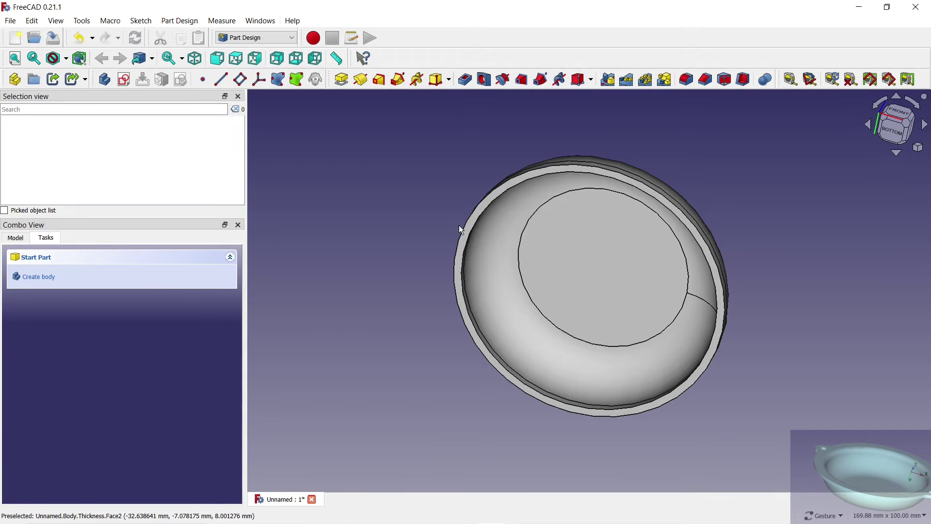
scroll(461, 229, "up", 2)
left_click(475, 229)
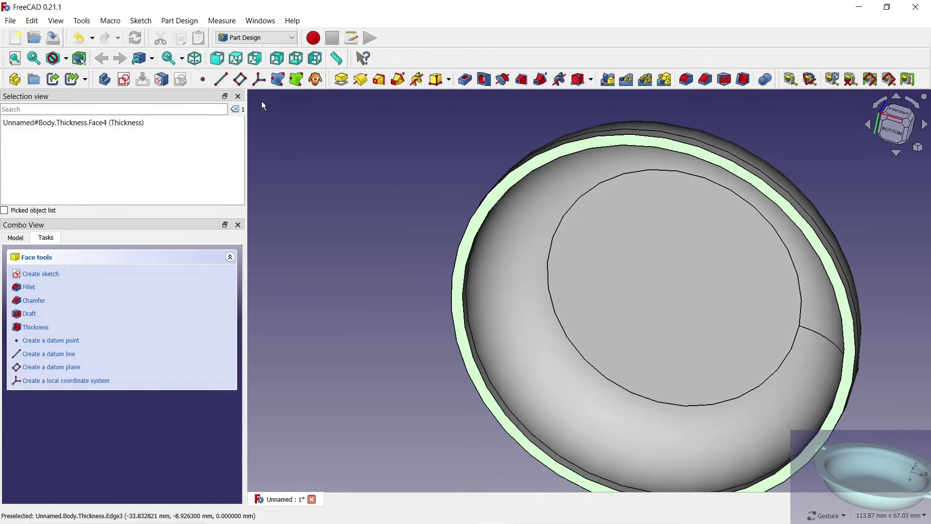
- Sketch on the rim face with an origin circle made equal to the bowl's rim edge
left_click(125, 82)
left_click(619, 58)
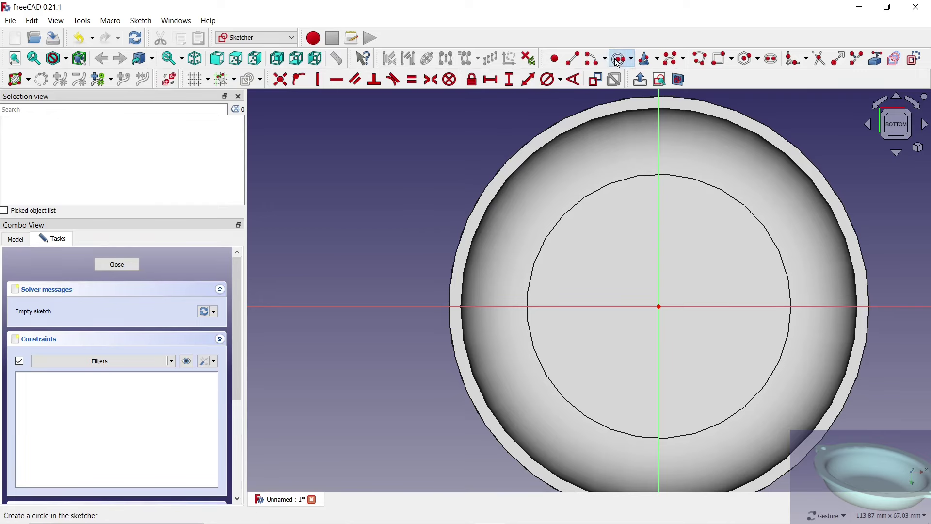
left_click(657, 303)
left_click(588, 240)
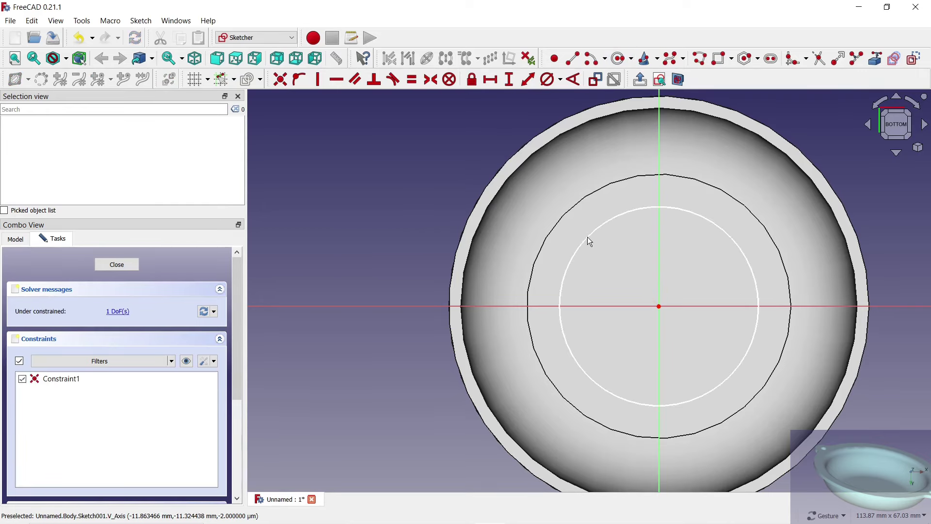
right_click(608, 225)
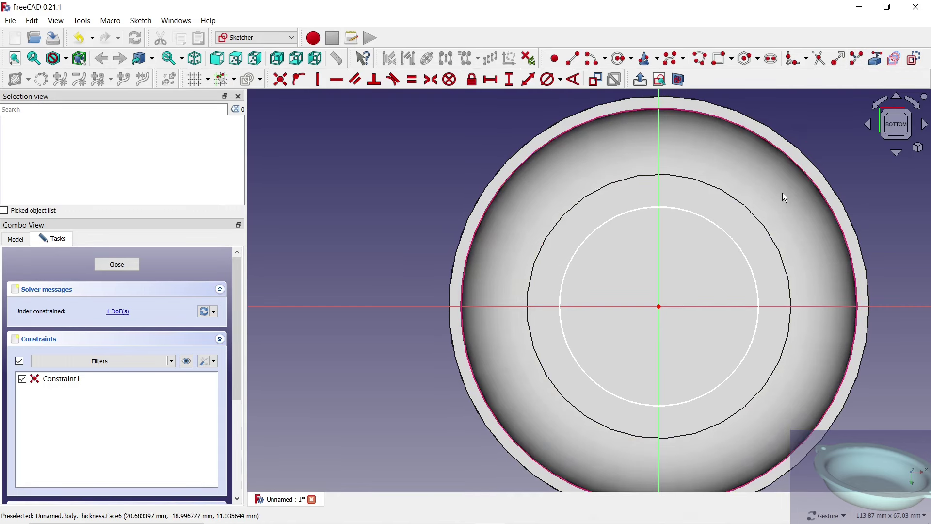
left_click(736, 242)
left_click(810, 184)
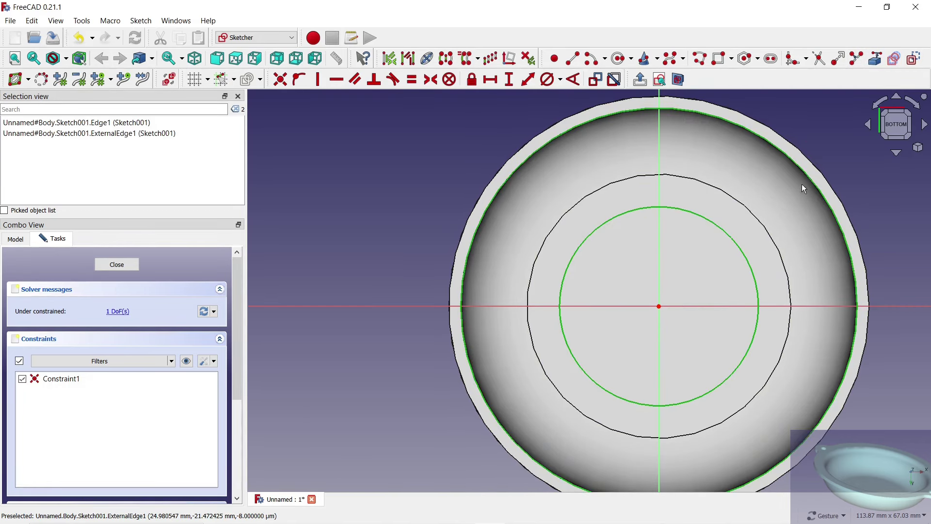
left_click(412, 79)
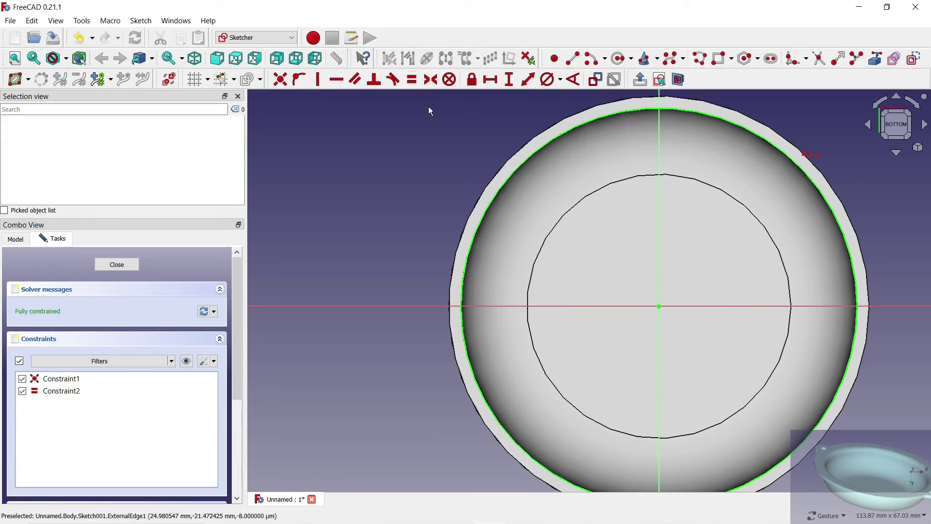
- Add a concentric outer circle with an 82 mm diameter
scroll(565, 262, "down", 1)
left_click(619, 59)
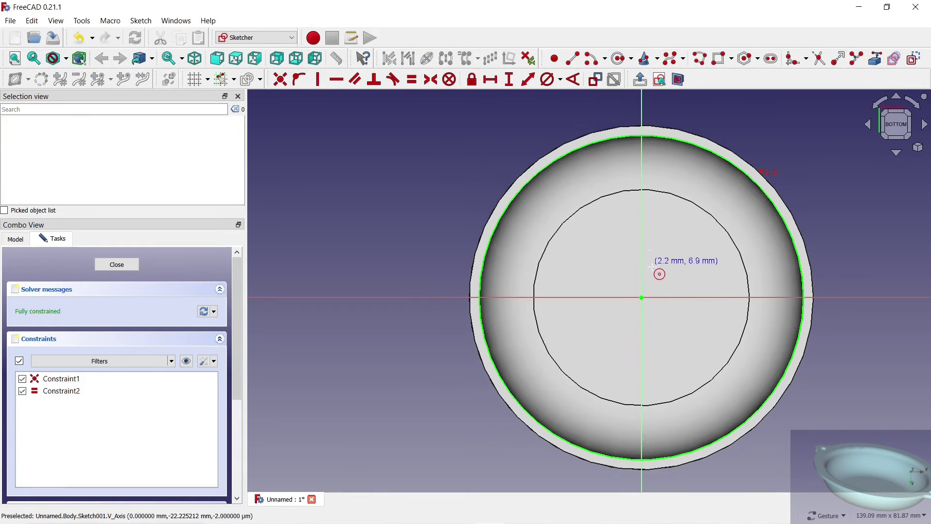
left_click(642, 298)
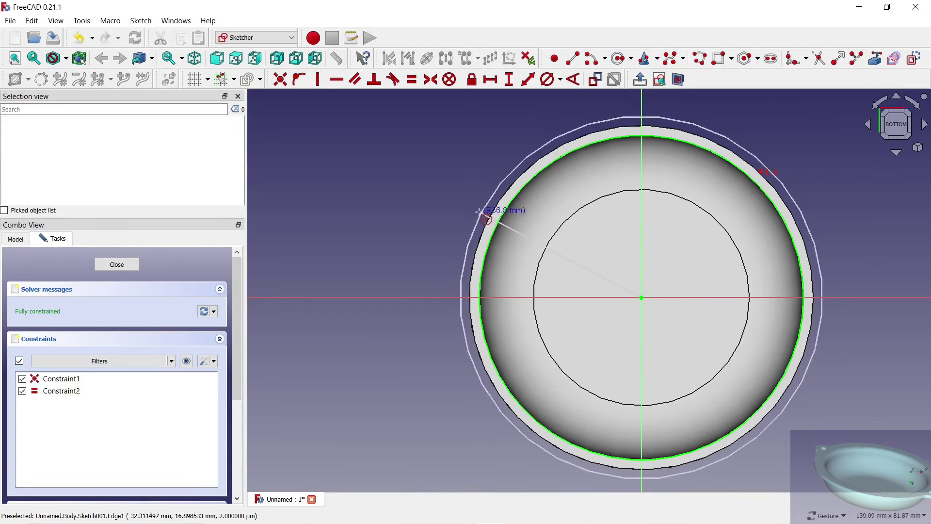
left_click(459, 201)
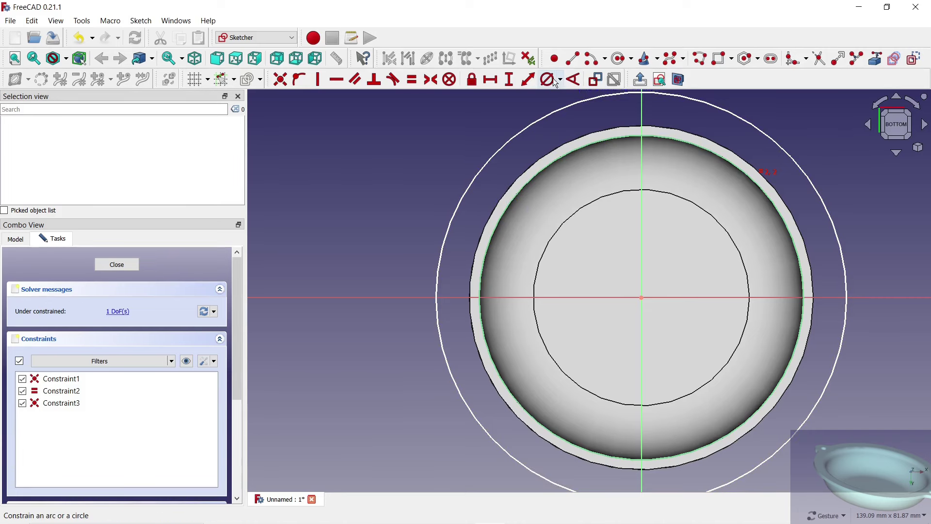
left_click(521, 130)
type("8")
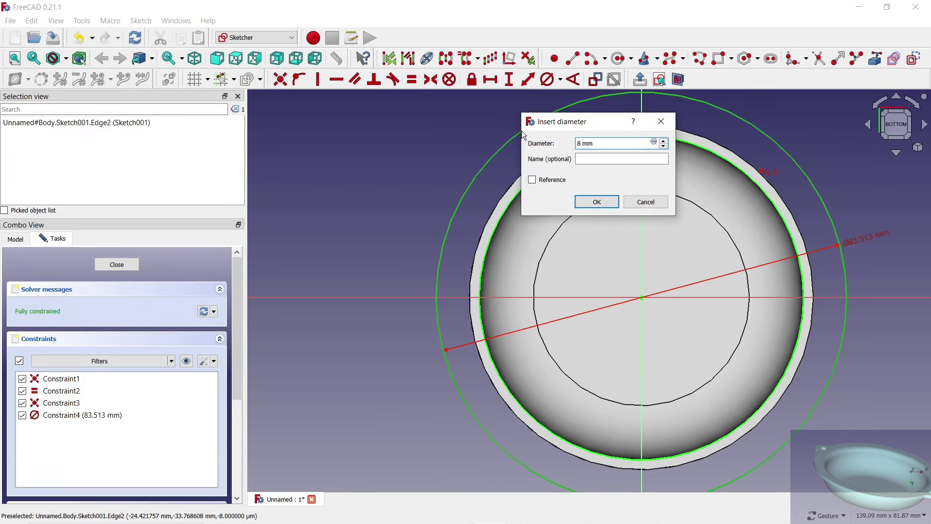
type("2")
key("Return")
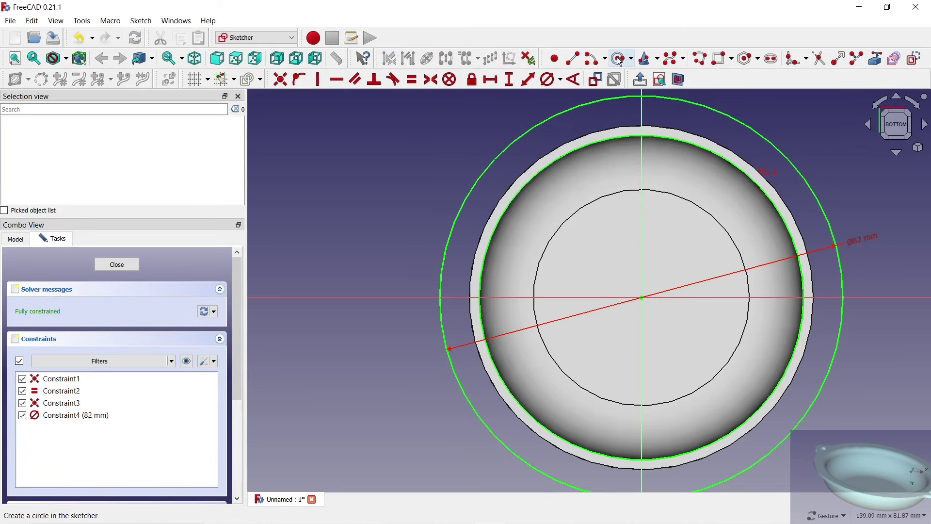
- Draw two equal 11 mm circles on the left and right of the outer circle
left_click(619, 58)
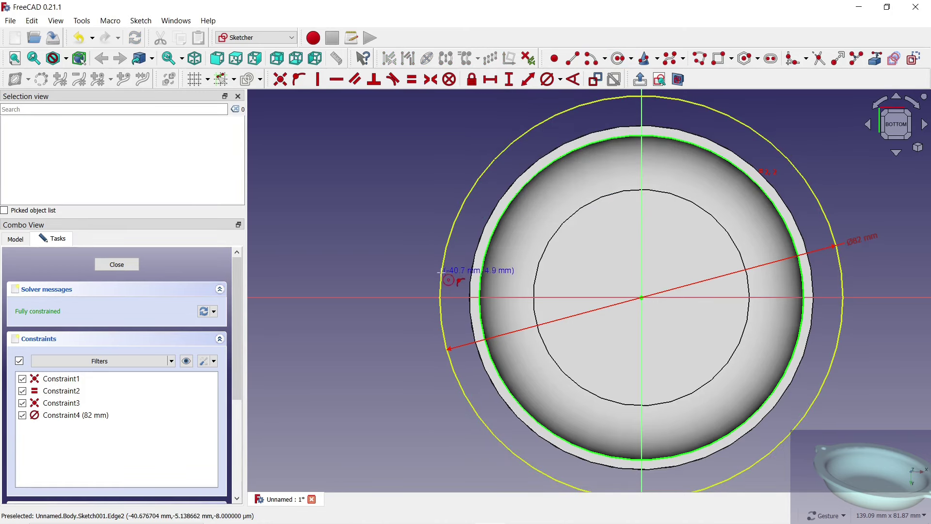
left_click(441, 289)
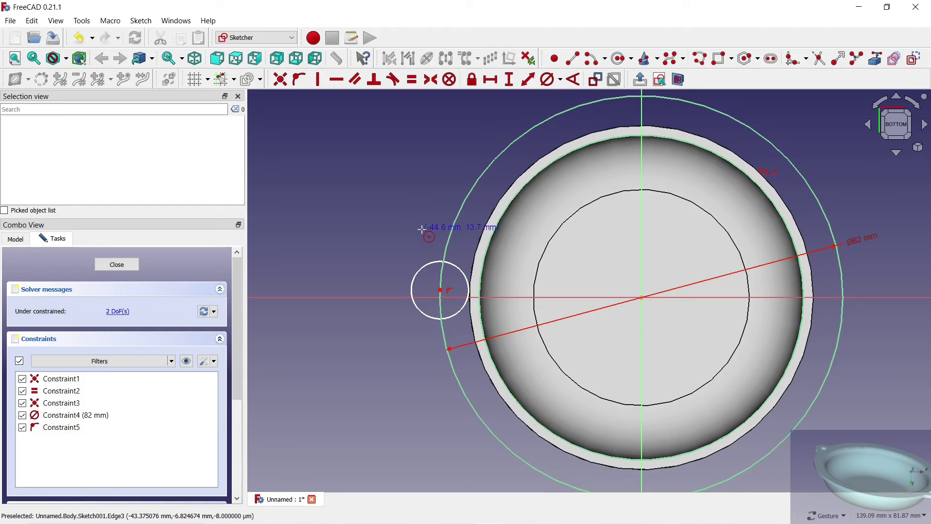
left_click(843, 282)
left_click(870, 273)
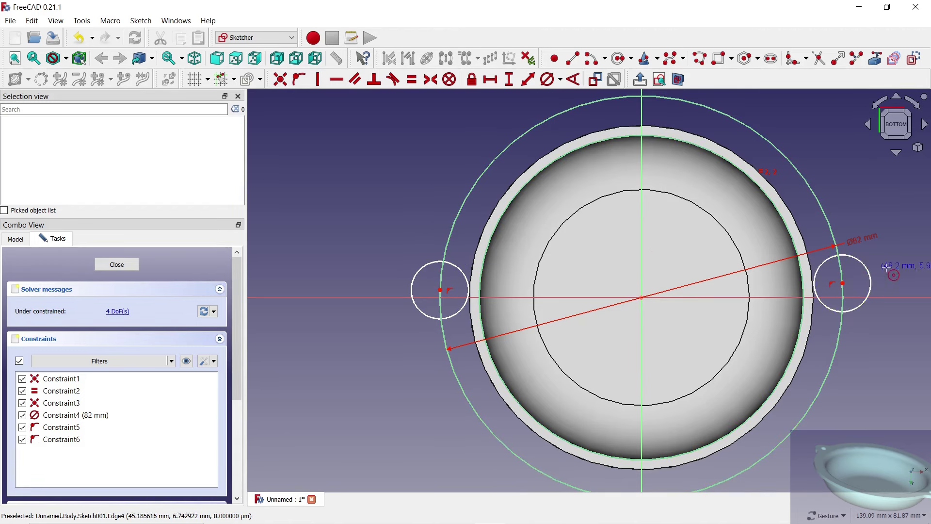
left_click(426, 264)
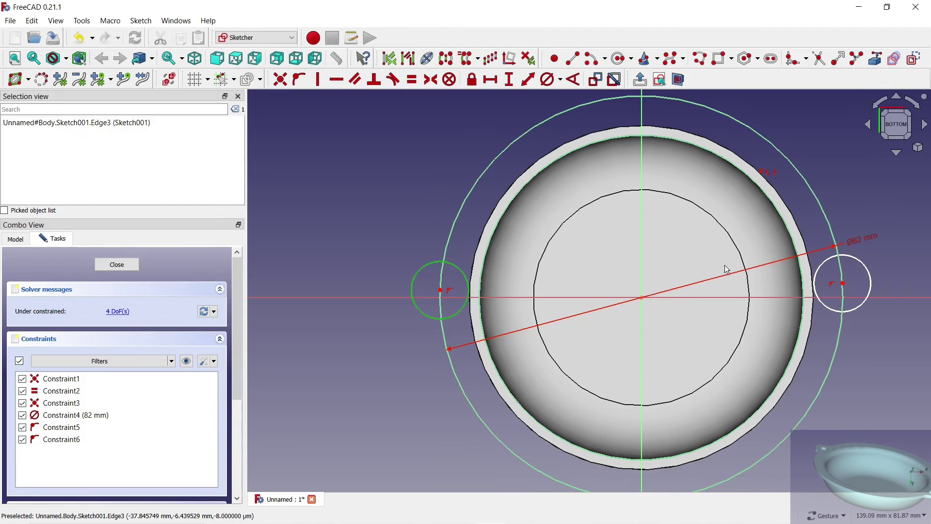
left_click(864, 263)
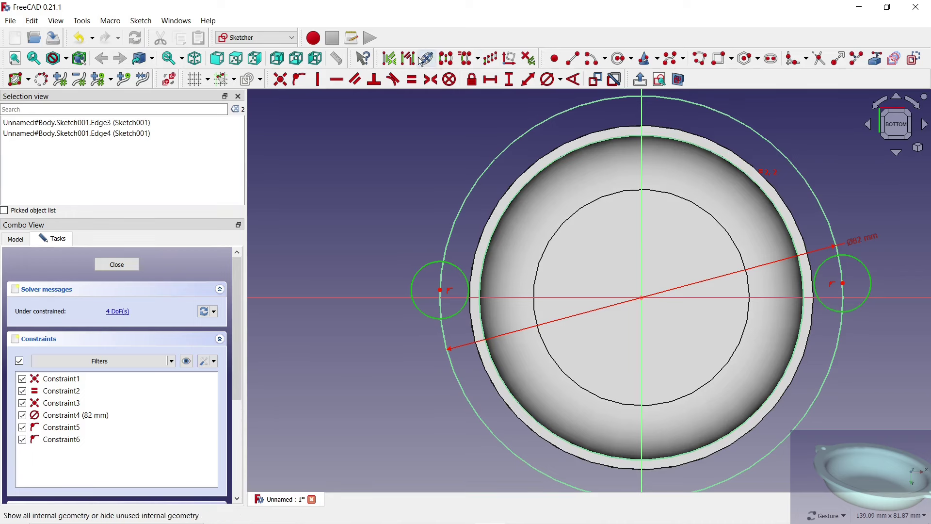
left_click(549, 81)
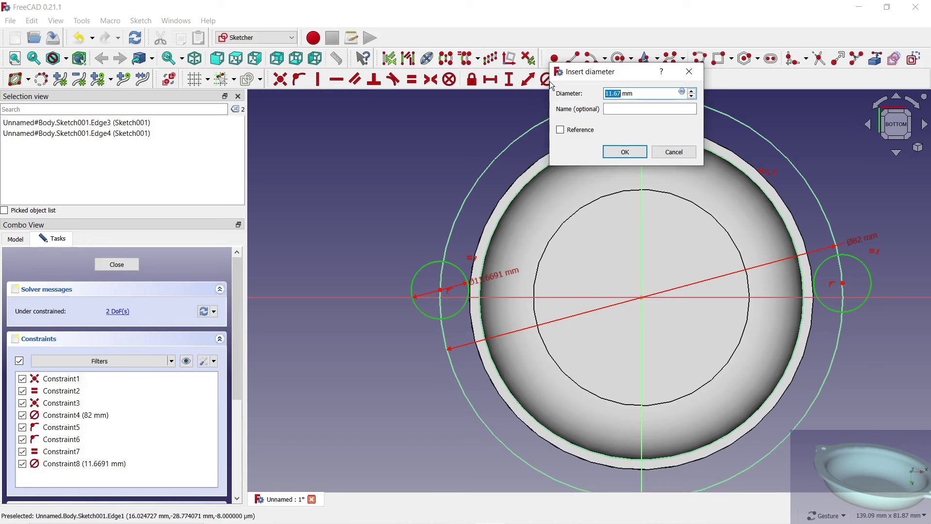
type("11")
key("Return")
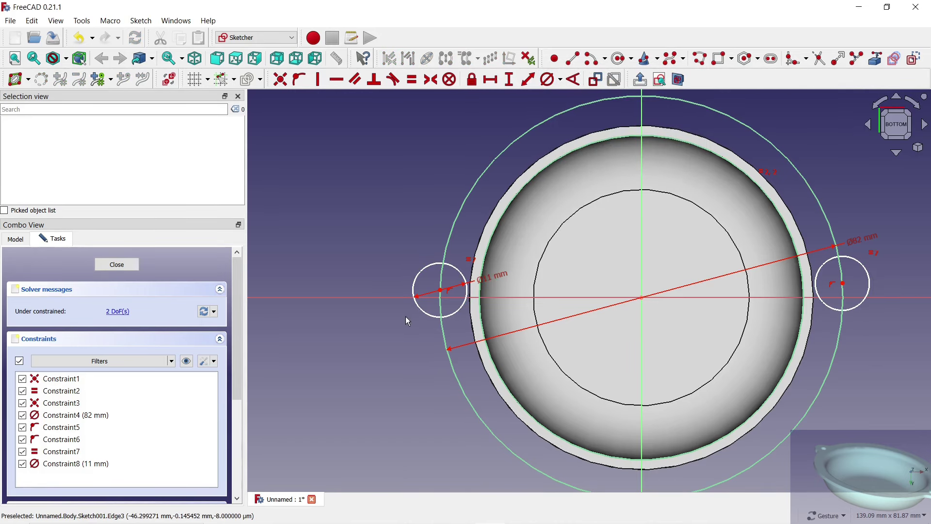
- Place both small circles' centres on the horizontal axis
scroll(405, 317, "up", 2)
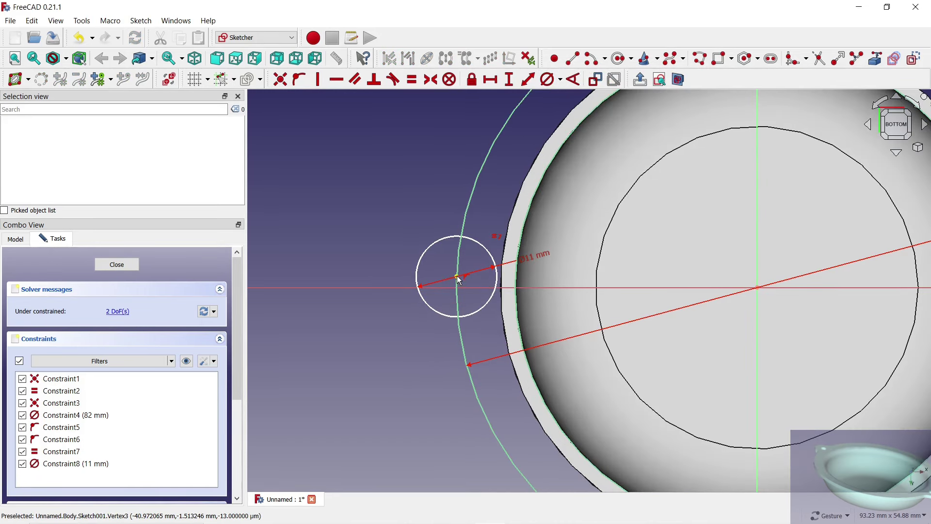
left_click(458, 278)
left_click(299, 79)
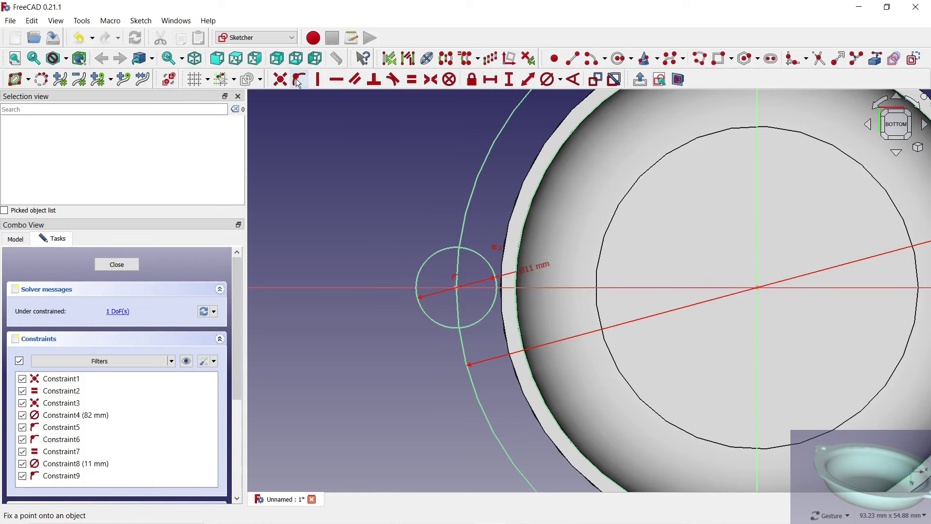
scroll(321, 224, "down", 3)
scroll(699, 233, "up", 3)
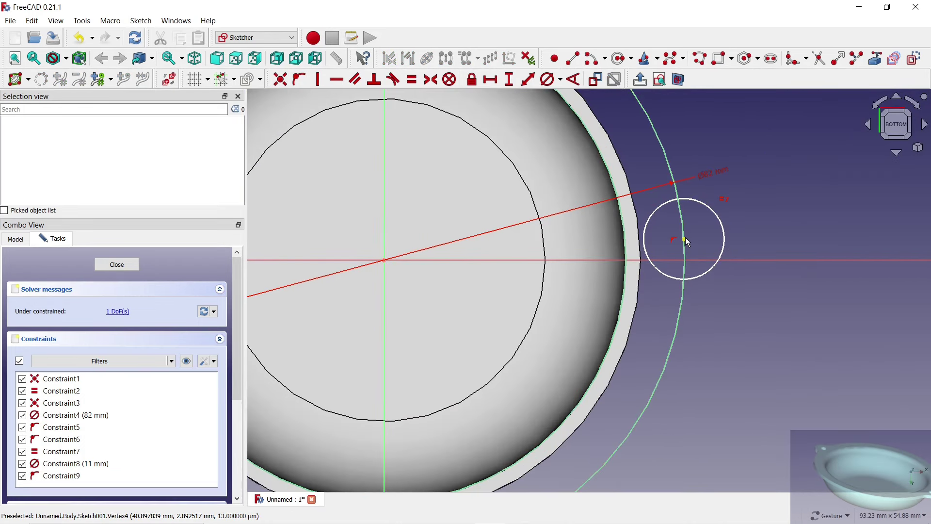
left_click(685, 239)
left_click(699, 261)
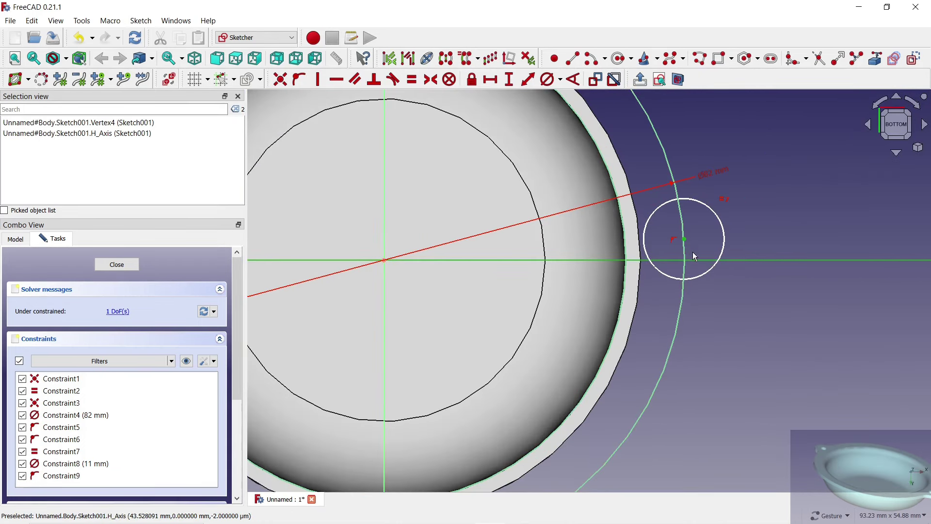
left_click(299, 79)
scroll(718, 218, "down", 2)
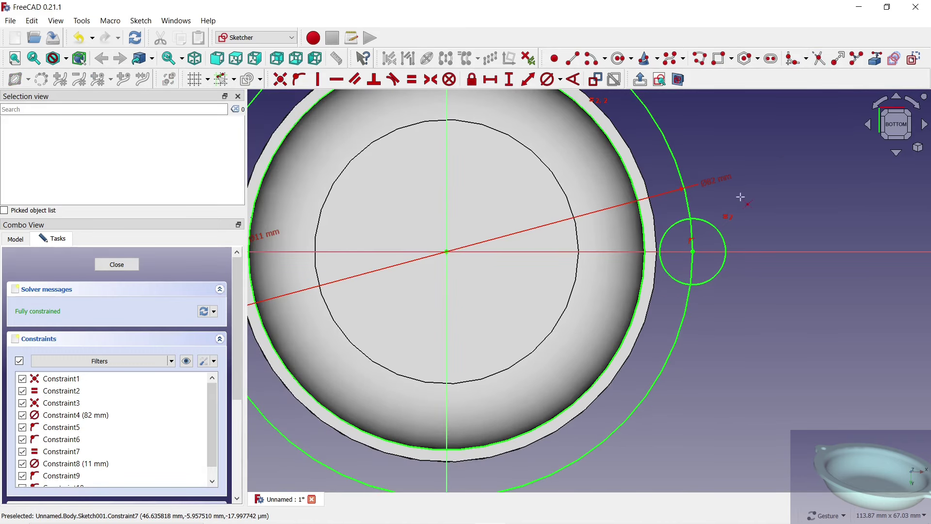
- Trim the inner lug circle half and the flange arcs inside both lugs
left_click(679, 282)
left_click(690, 241)
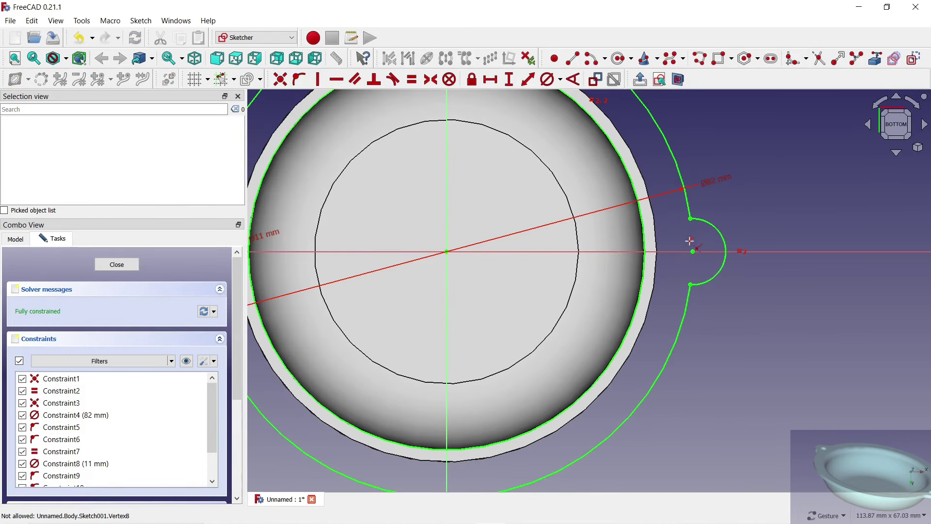
scroll(690, 241, "down", 2)
scroll(383, 264, "up", 3)
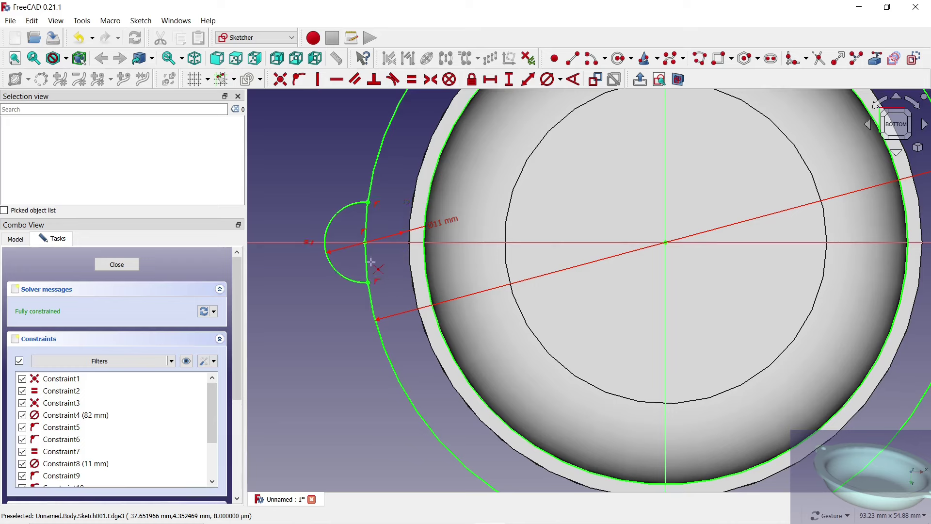
left_click(369, 262)
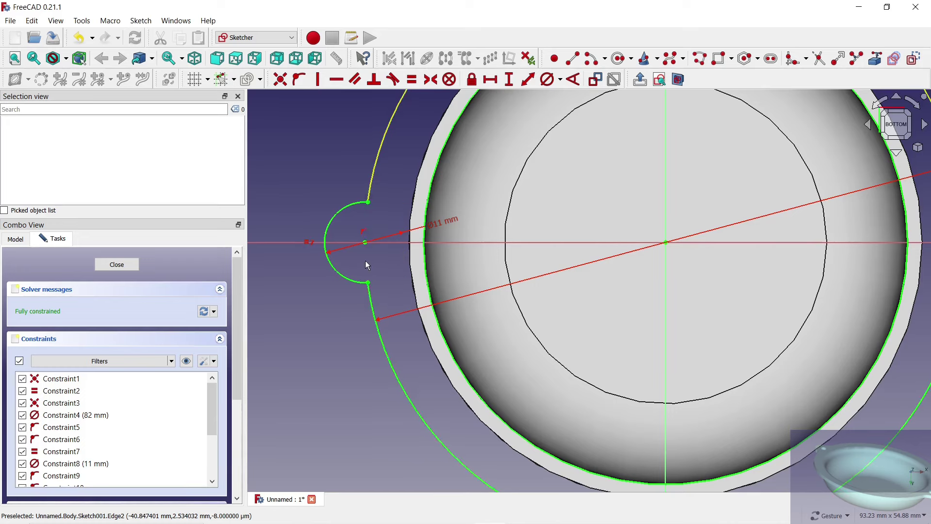
- Draw circles at both lug centres with a shared 4 mm diameter
left_click(621, 59)
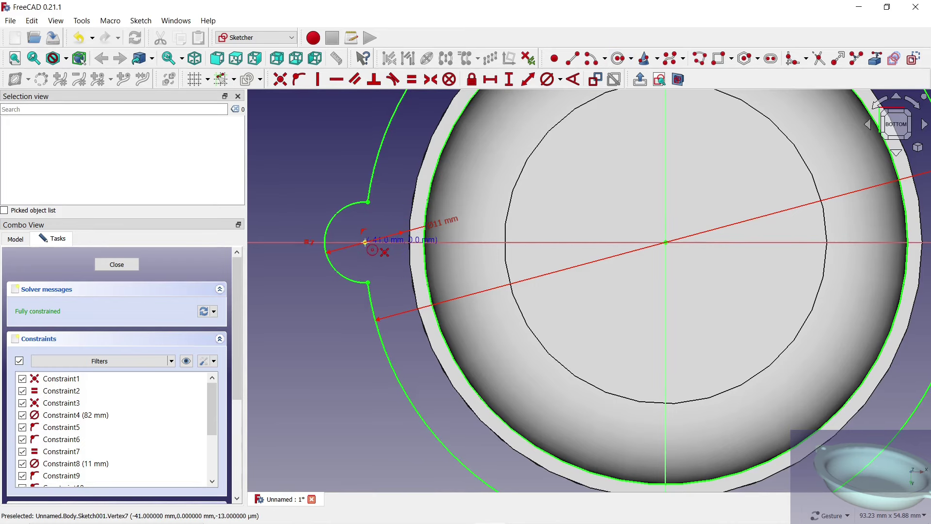
left_click(365, 241)
left_click(384, 223)
scroll(384, 228, "down", 2)
scroll(776, 239, "up", 3)
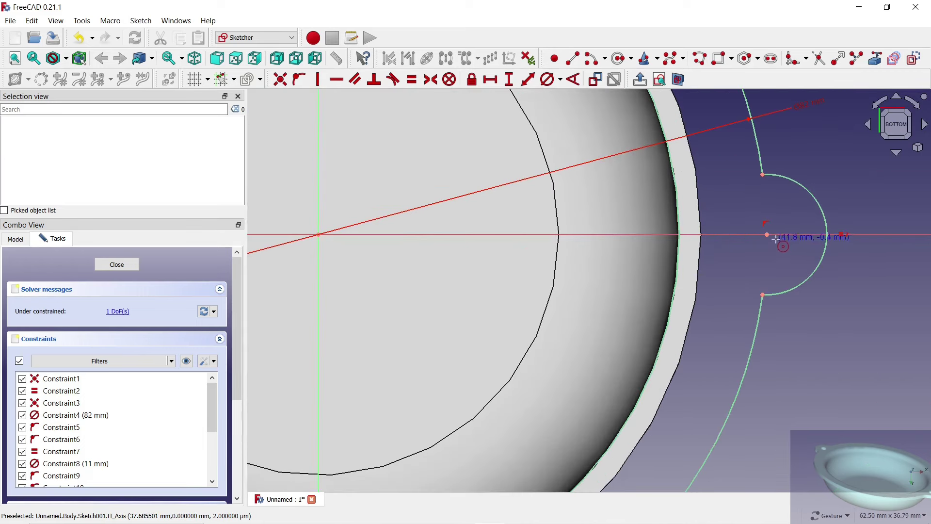
left_click(768, 236)
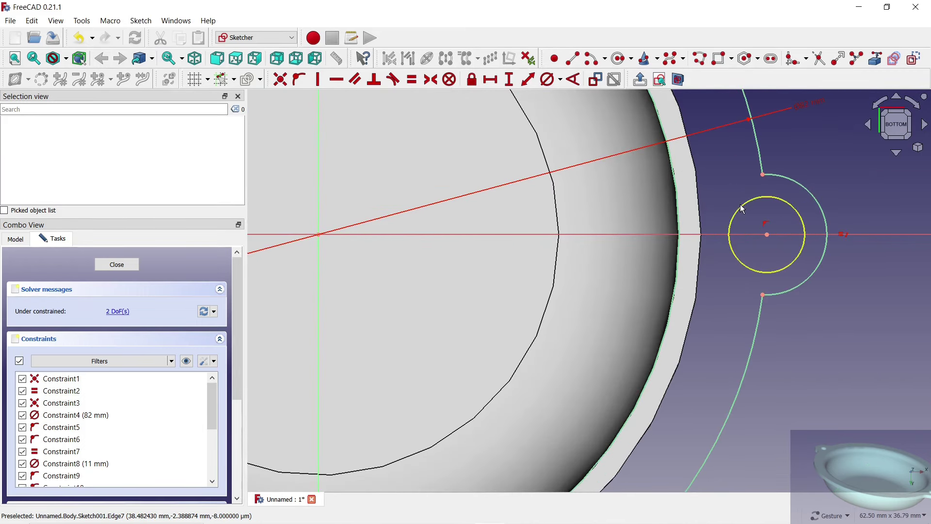
left_click(741, 206)
scroll(765, 194, "down", 3)
scroll(391, 205, "up", 3)
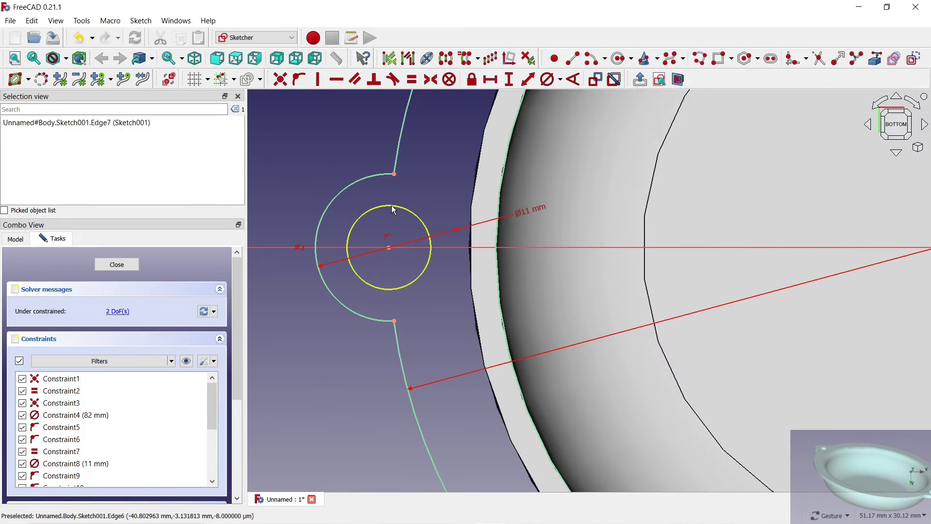
left_click(394, 209)
left_click(551, 80)
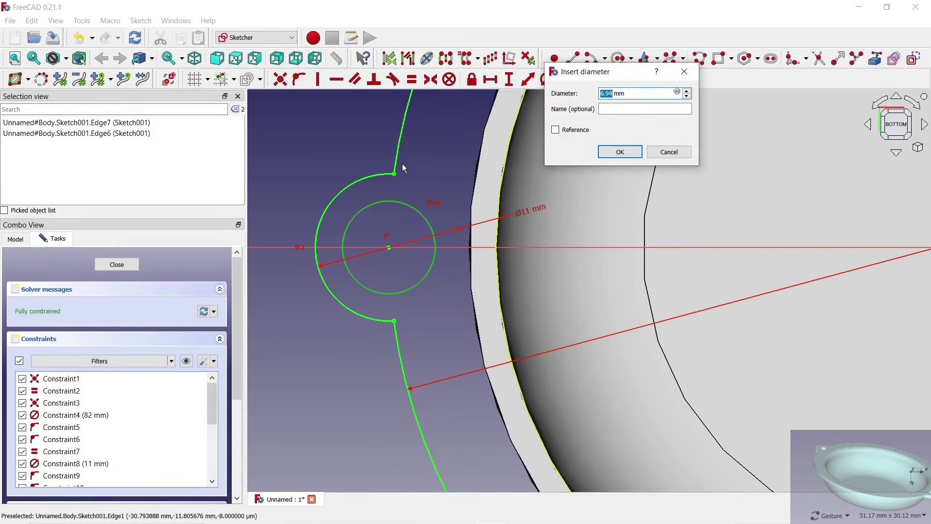
type("4")
key("Return")
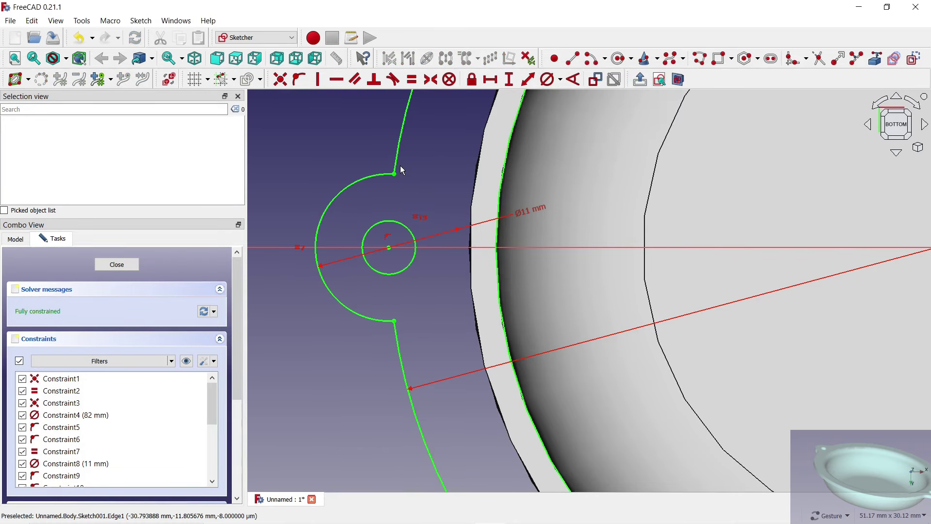
- Close the sketch and pad the flange 2 mm onto the bowl
scroll(337, 207, "down", 3)
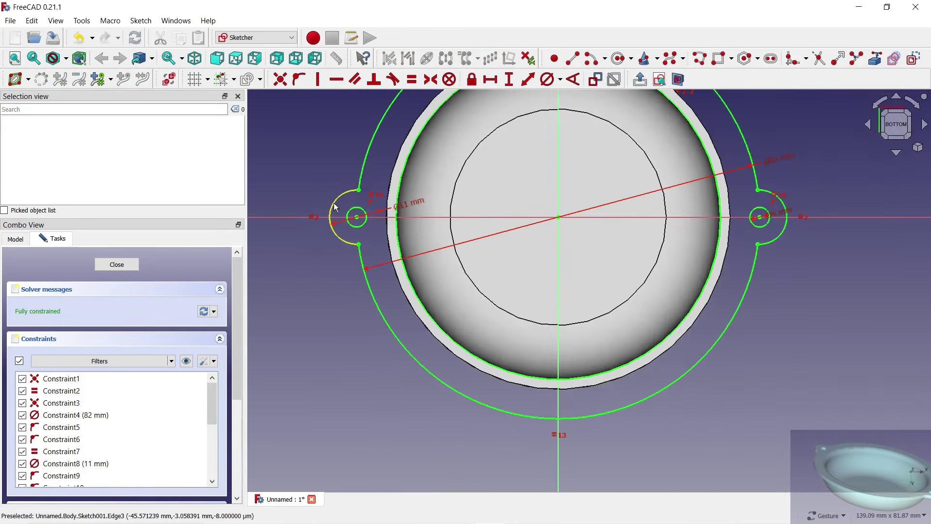
left_click(117, 264)
left_click(341, 80)
type("2")
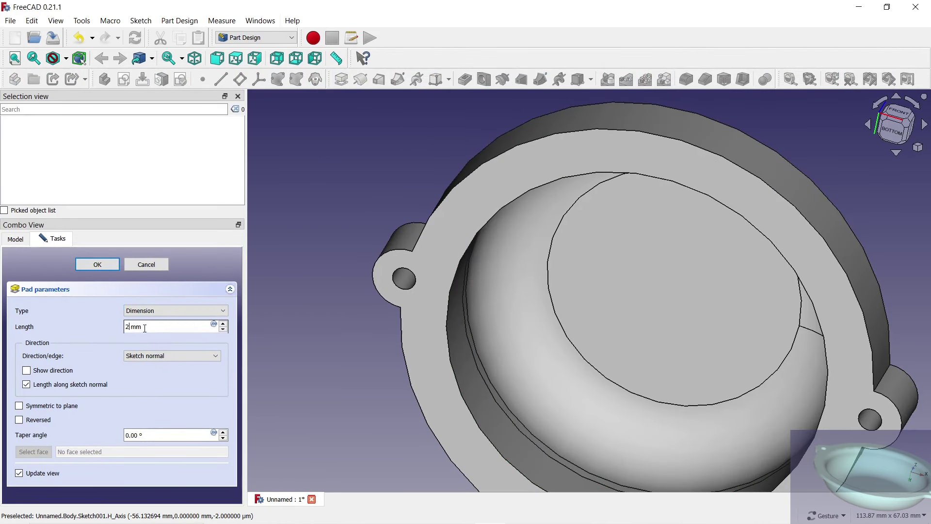
left_click(102, 266)
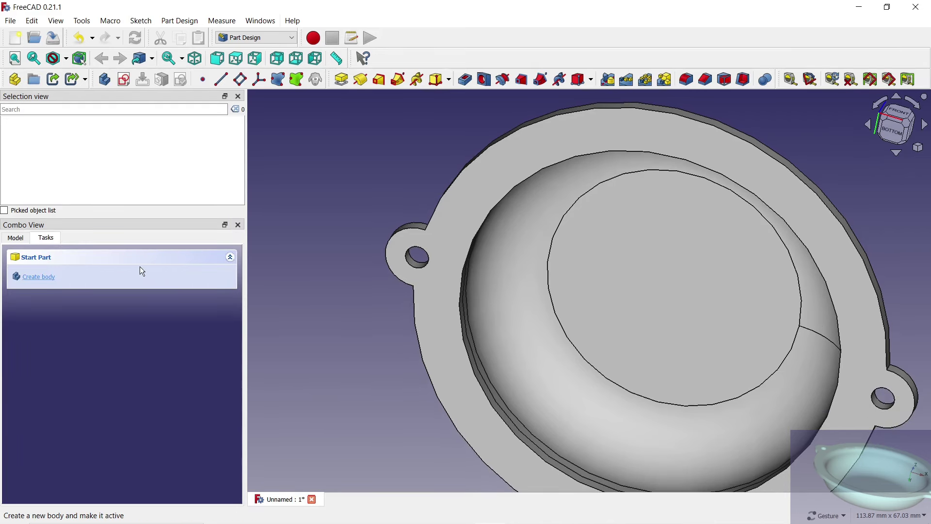
- Set the Refine property of the flange pad Pad001 to true
left_click(27, 239)
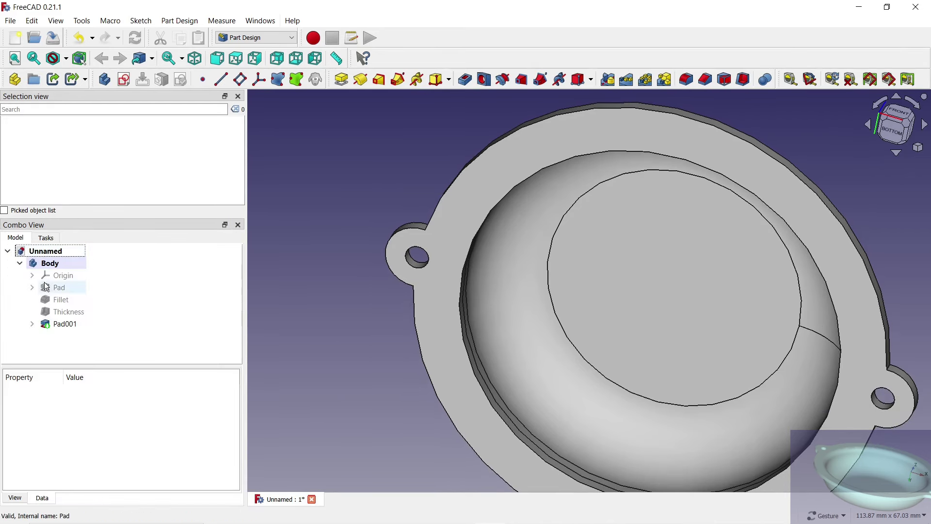
left_click(64, 324)
left_click_drag(236, 396, 241, 435)
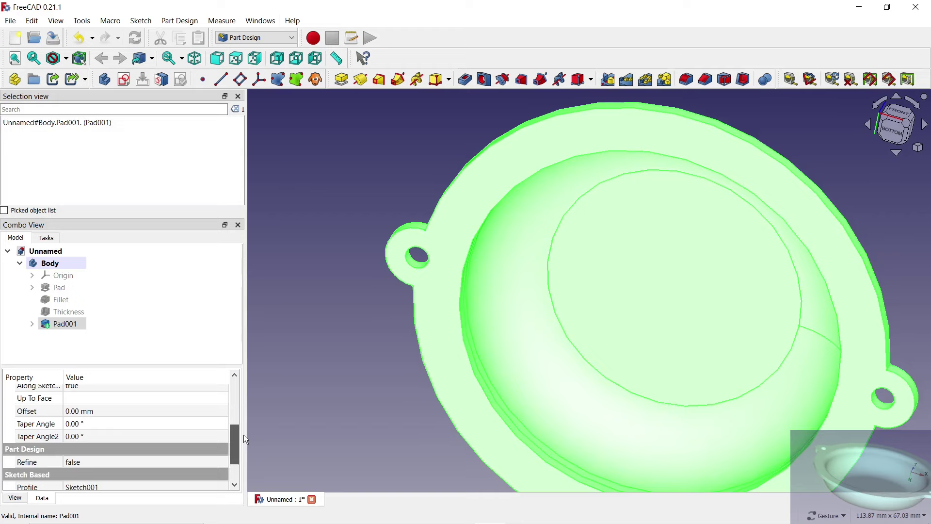
left_click(207, 461)
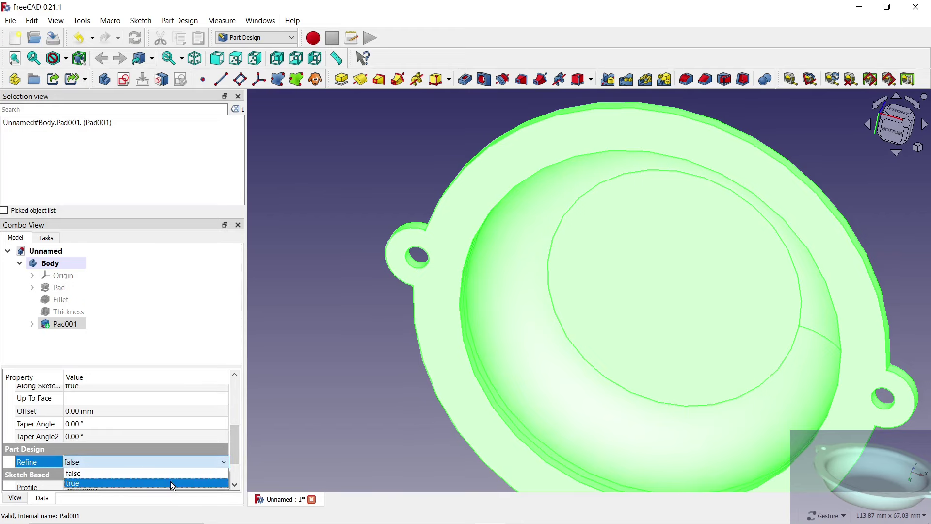
left_click(171, 482)
left_click(351, 402)
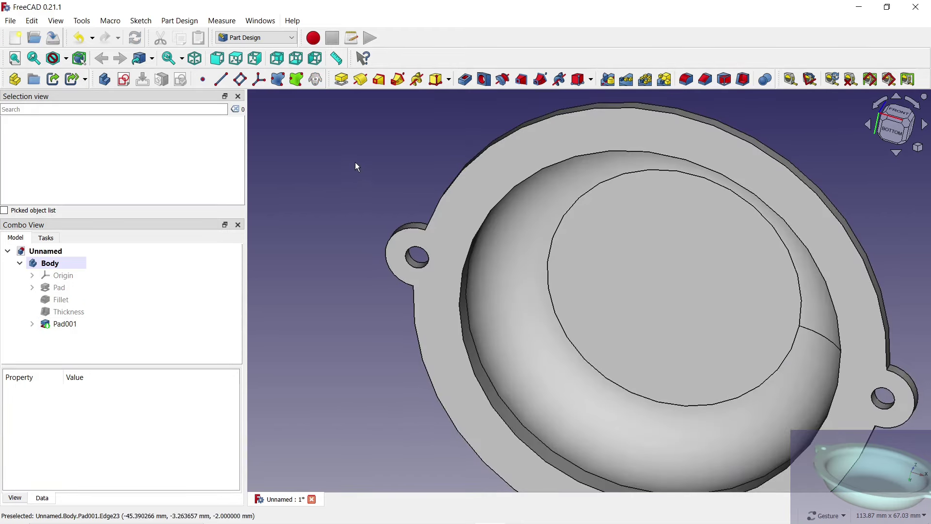
left_click_drag(356, 162, 427, 224)
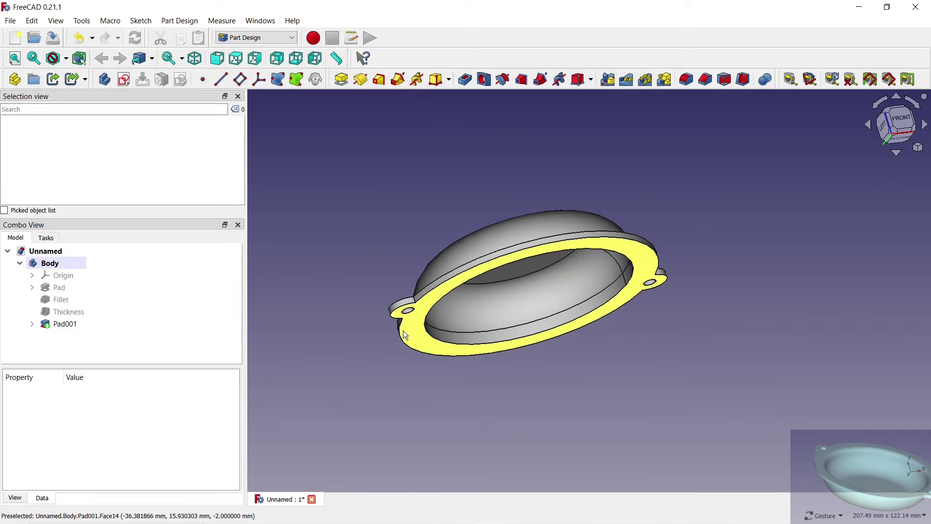
scroll(403, 331, "up", 5)
- Start a fillet with the left and right lug corner edges
left_click(692, 83)
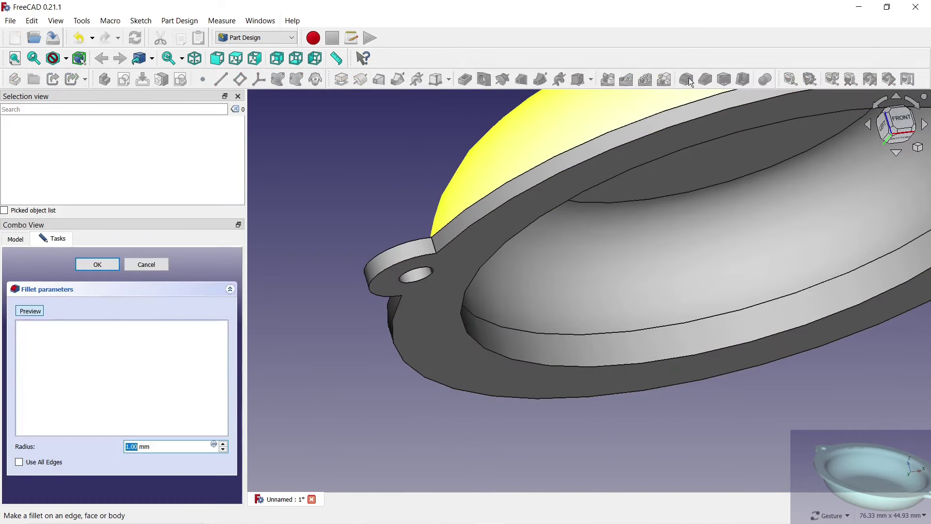
scroll(436, 247, "up", 5)
left_click(431, 250)
scroll(403, 203, "down", 5)
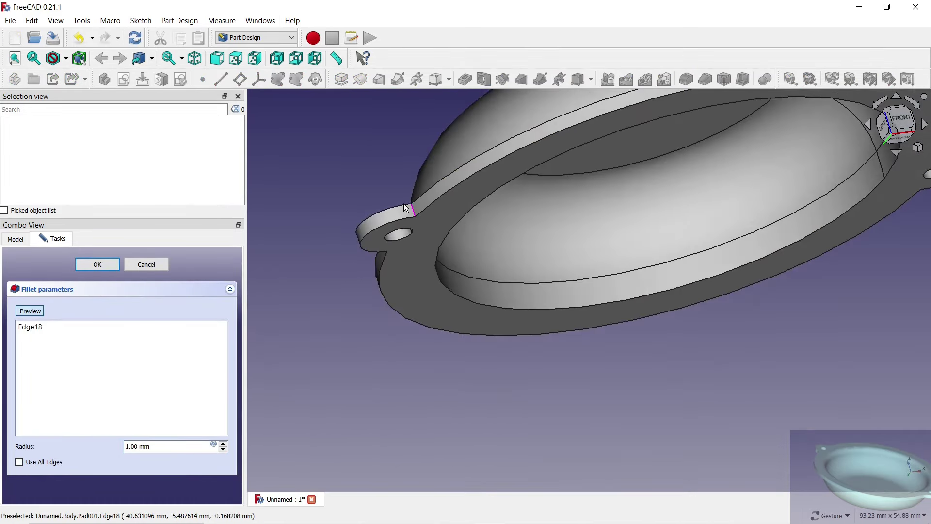
scroll(334, 285, "down", 3)
mouse_move(334, 284)
left_mouse_down()
mouse_move(425, 239)
mouse_move(592, 273)
left_mouse_up()
scroll(810, 191, "up", 5)
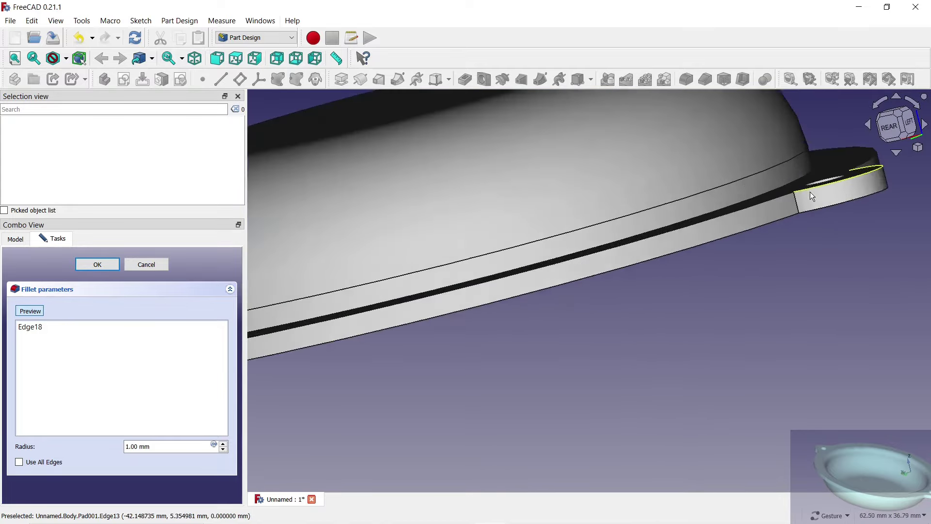
scroll(788, 207, "up", 2)
left_click(786, 208)
- Add the remaining two lug corner edges to the fillet
scroll(860, 199, "down", 5)
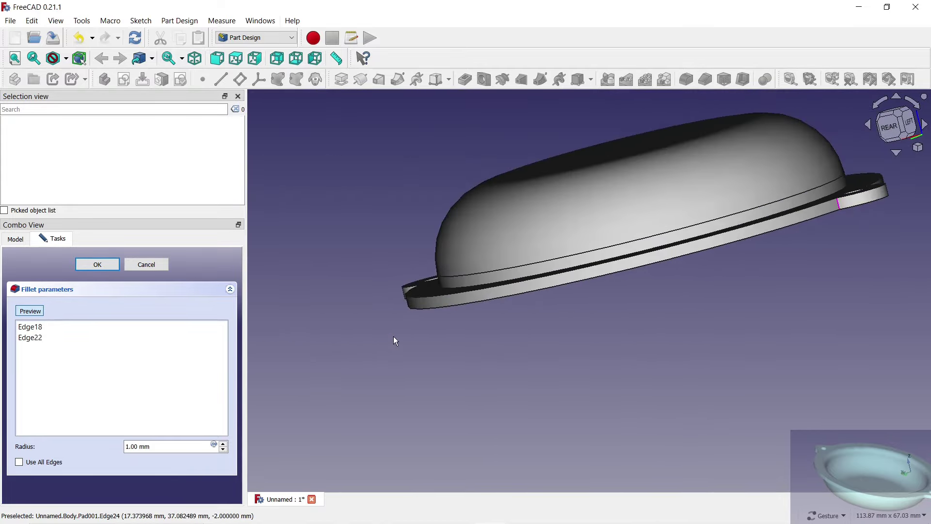
left_click_drag(394, 336, 562, 312)
scroll(533, 310, "up", 5)
scroll(487, 286, "up", 3)
left_click(487, 285)
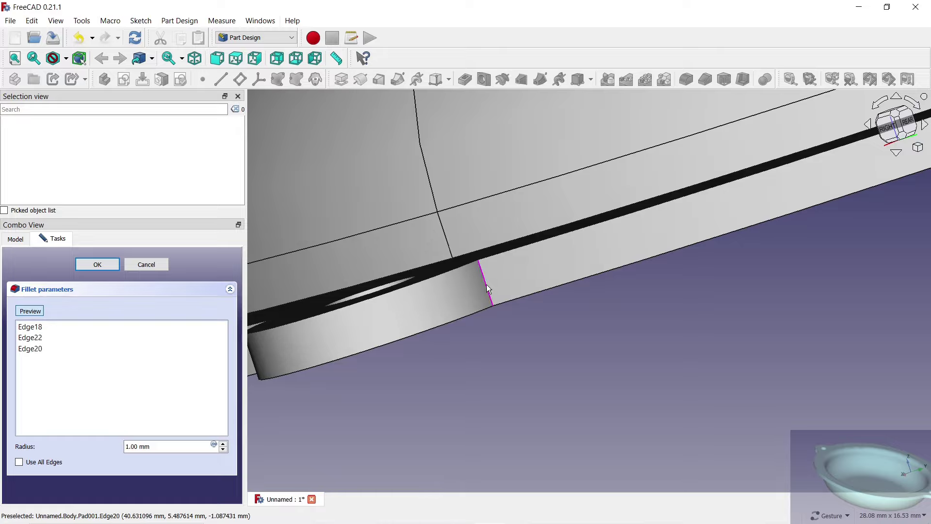
scroll(487, 285, "down", 5)
mouse_move(455, 350)
left_mouse_down()
mouse_move(562, 335)
mouse_move(650, 249)
mouse_move(597, 182)
mouse_move(505, 192)
mouse_move(474, 293)
mouse_move(540, 309)
left_mouse_up()
scroll(722, 182, "up", 5)
left_click(721, 170)
scroll(662, 220, "down", 6)
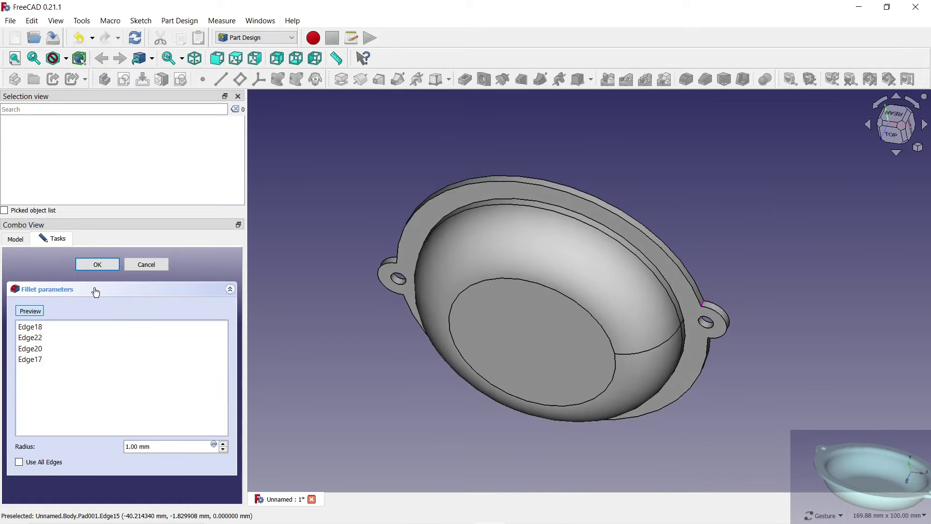
- Set the fillet radius to 5 mm and apply it
left_click(224, 444)
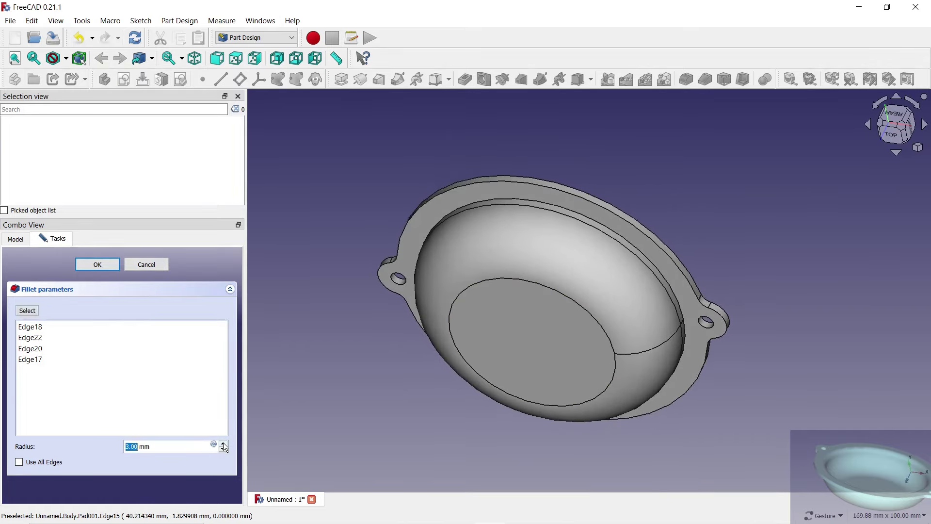
left_click(224, 444)
left_click_drag(322, 413, 401, 343)
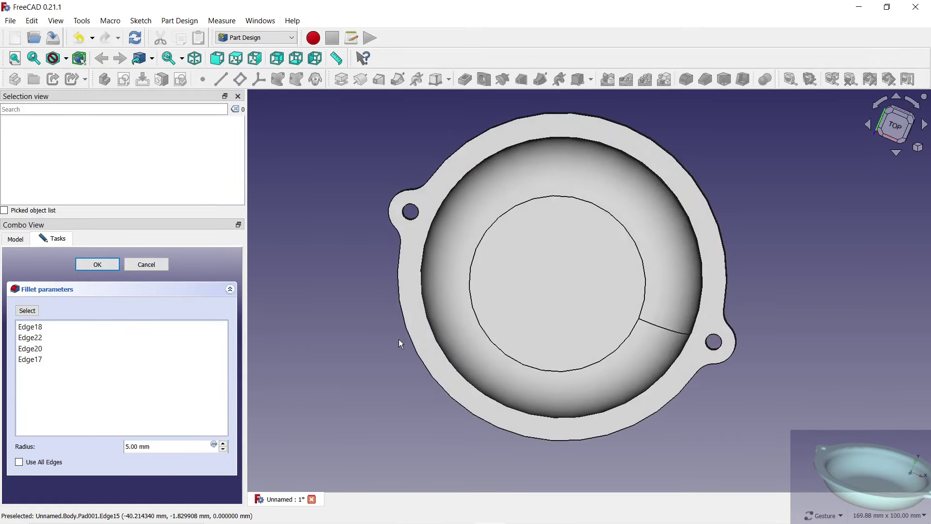
left_click(91, 267)
- Fillet the inner flange edge, accepting the default radius
left_click_drag(334, 412, 520, 395)
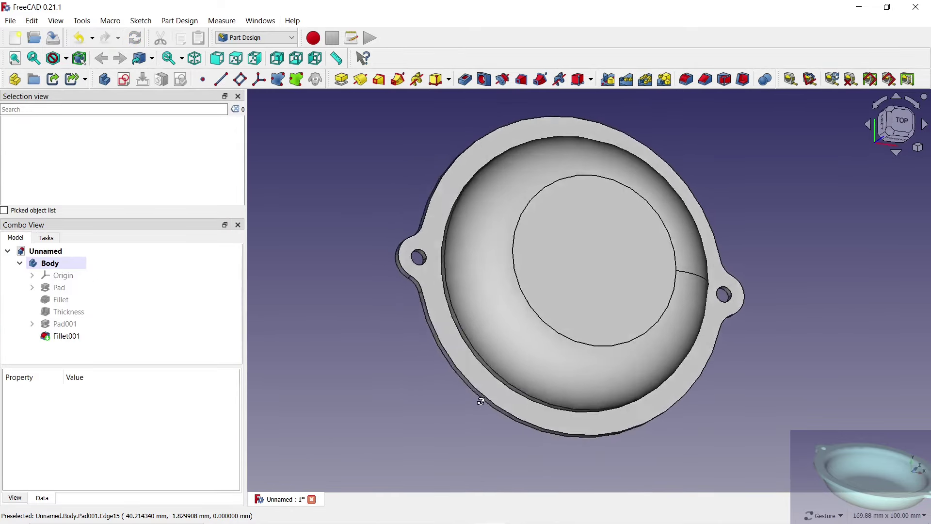
scroll(488, 290, "up", 3)
scroll(420, 279, "up", 3)
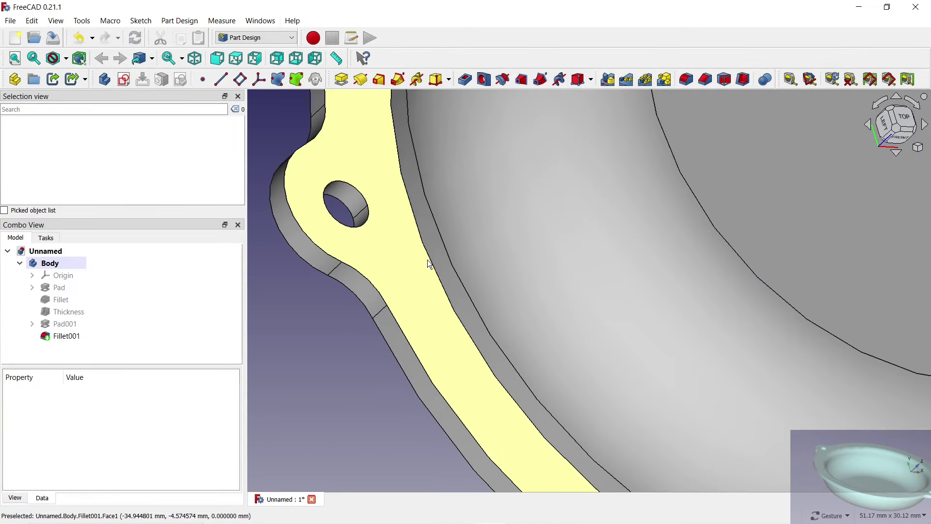
left_click(429, 258)
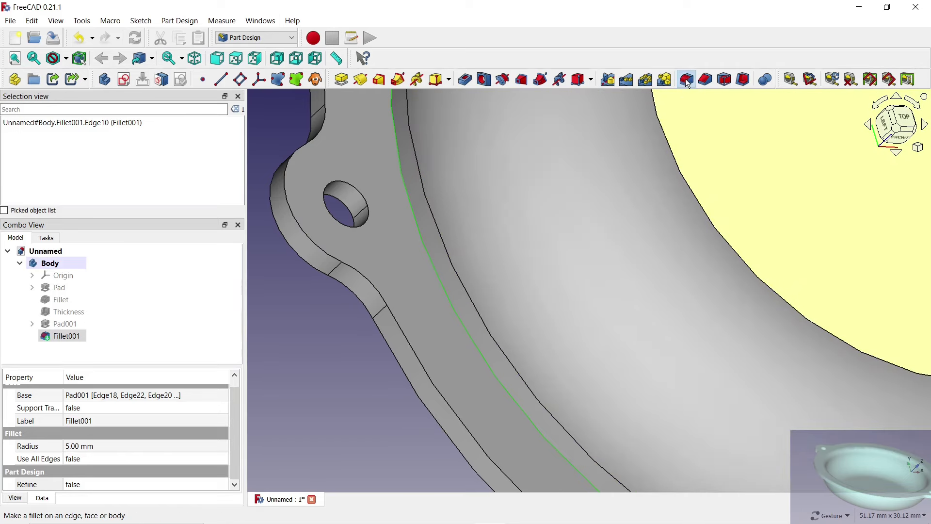
left_click(688, 80)
scroll(357, 231, "down", 2)
scroll(350, 237, "down", 3)
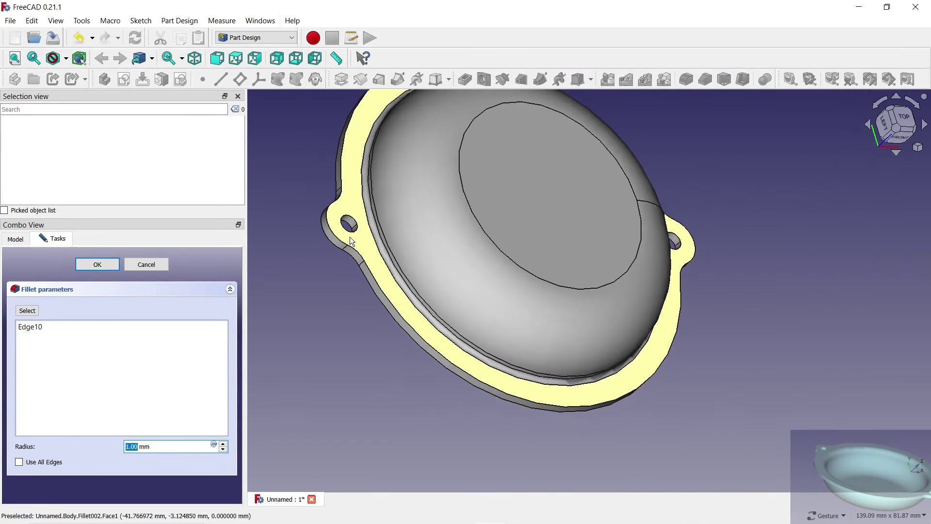
left_click(97, 264)
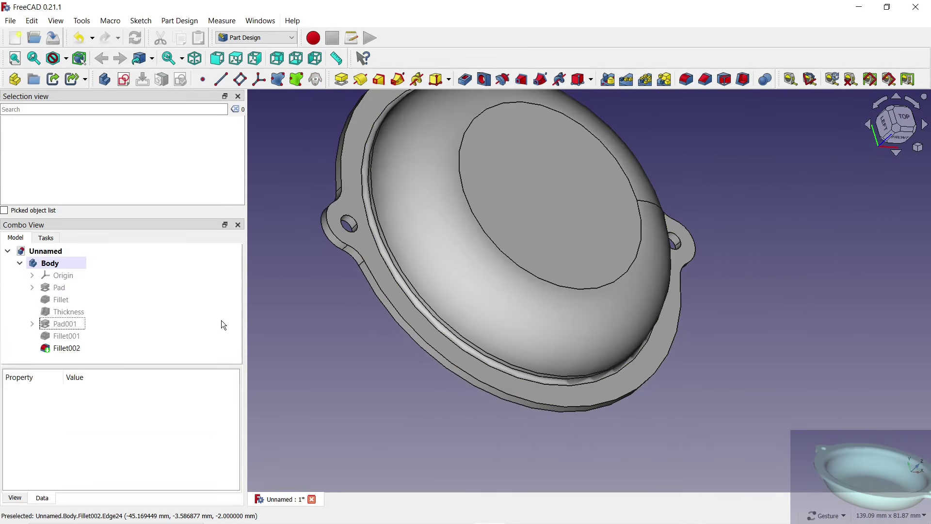
- Fillet the edge where the bowl meets the flange with a 3 mm radius
left_click_drag(380, 347, 516, 307)
scroll(516, 295, "up", 3)
left_click(517, 295)
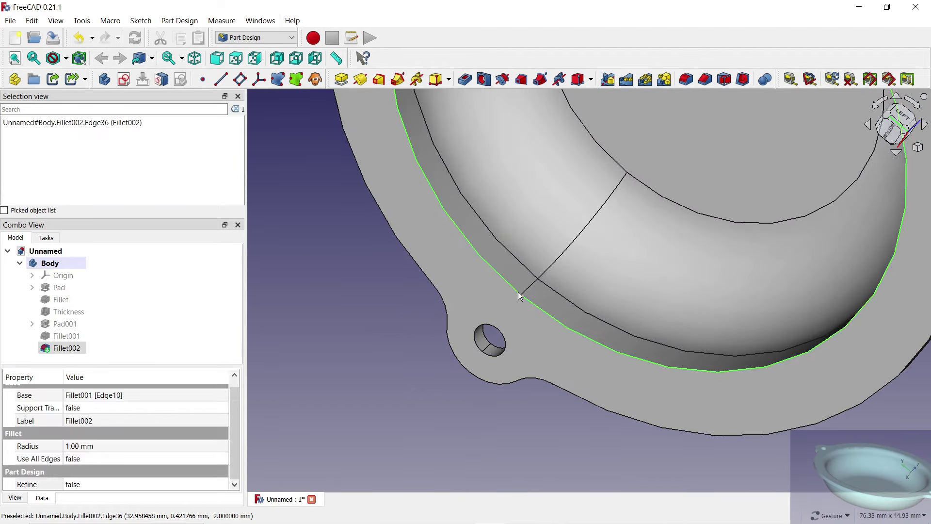
left_click(686, 79)
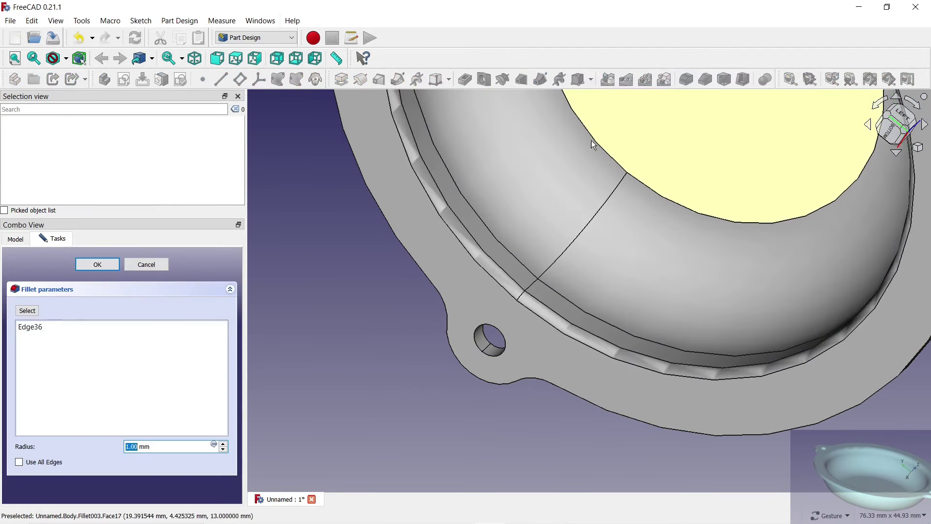
left_click(223, 443)
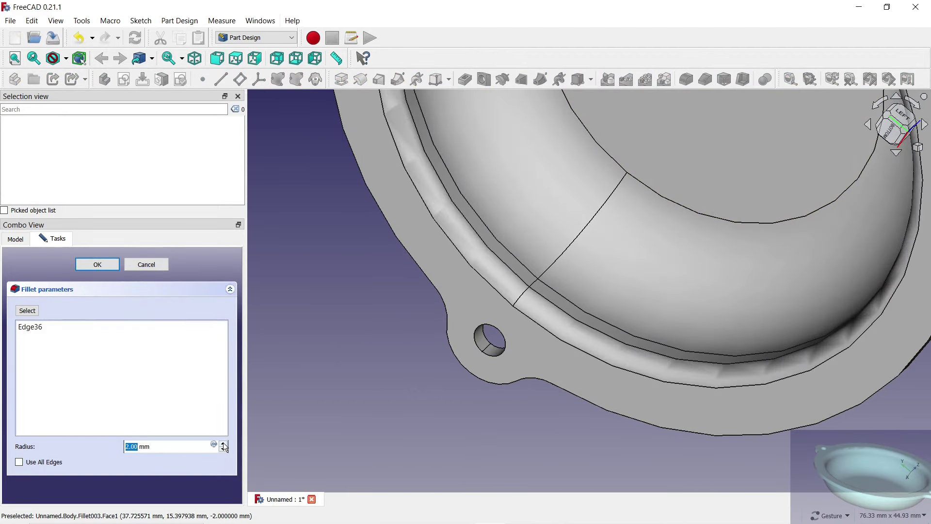
left_click(98, 264)
scroll(391, 316, "down", 4)
mouse_move(612, 335)
left_mouse_down()
mouse_move(754, 304)
mouse_move(759, 281)
mouse_move(623, 264)
left_mouse_up()
- Give the whole Body a Shaded display mode and a light cyan shape colour
key("2")
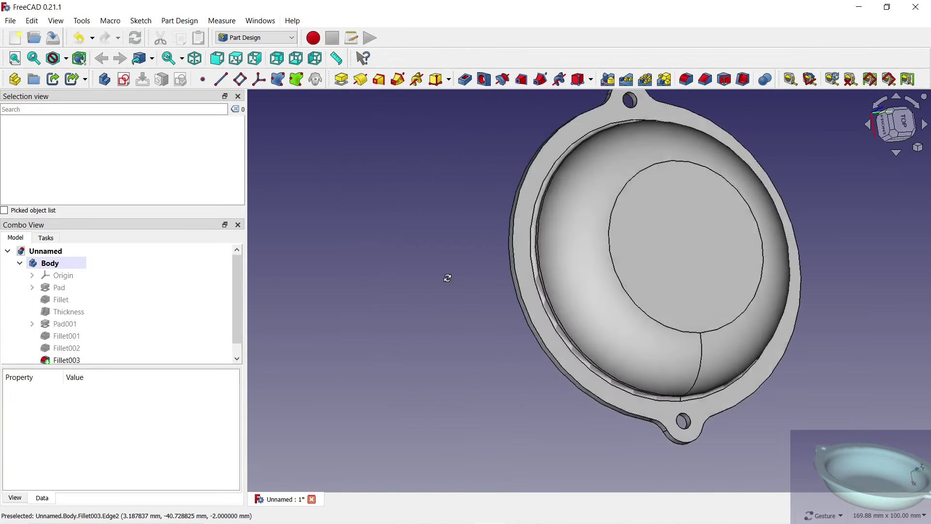
right_click(56, 268)
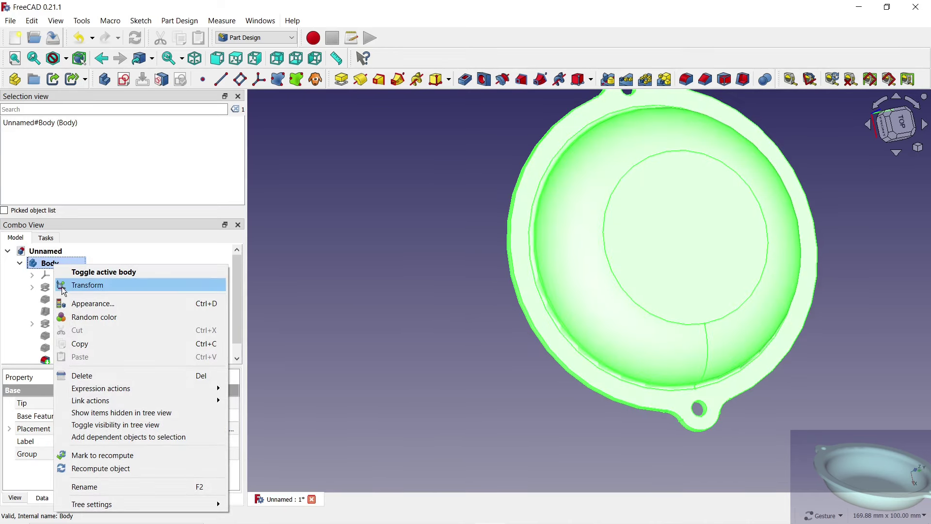
left_click(87, 304)
left_click(180, 328)
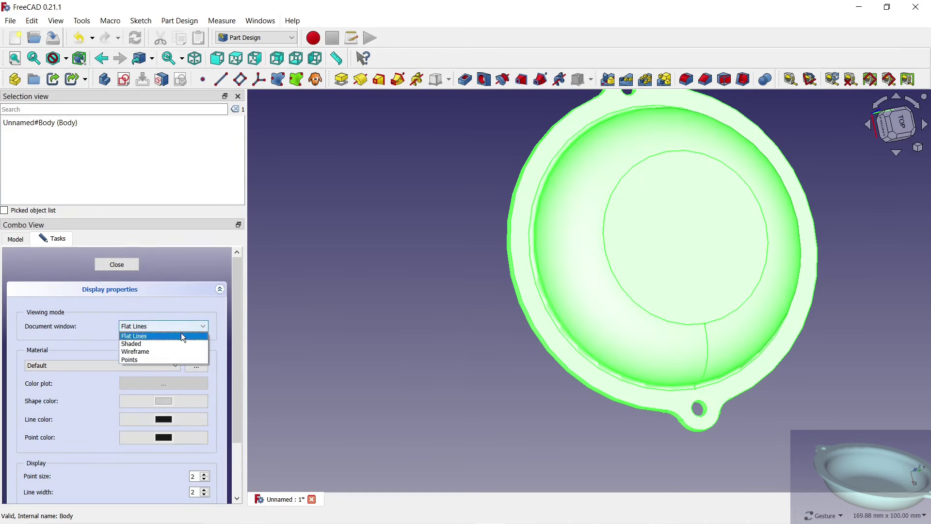
left_click(169, 345)
left_click(167, 402)
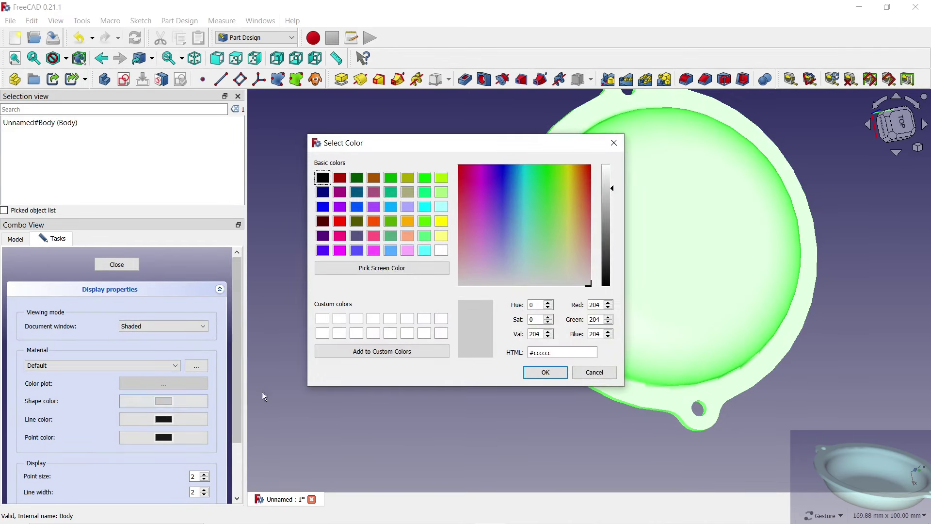
left_click(442, 207)
left_click(540, 374)
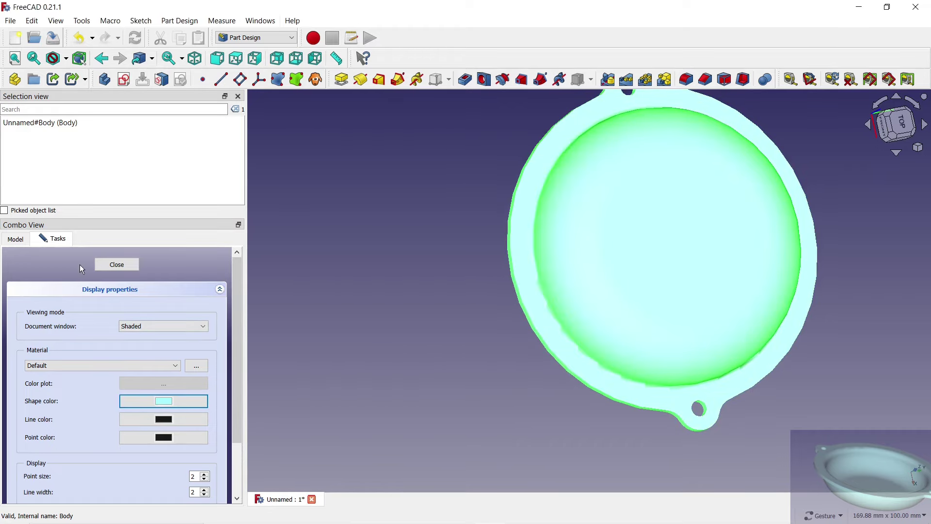
left_click(117, 265)
mouse_move(543, 408)
left_mouse_down()
mouse_move(319, 318)
mouse_move(773, 339)
mouse_move(607, 307)
mouse_move(543, 220)
mouse_move(672, 377)
mouse_move(596, 356)
mouse_move(671, 392)
mouse_move(600, 374)
mouse_move(453, 247)
mouse_move(476, 239)
mouse_move(607, 337)
mouse_move(702, 206)
left_mouse_up()
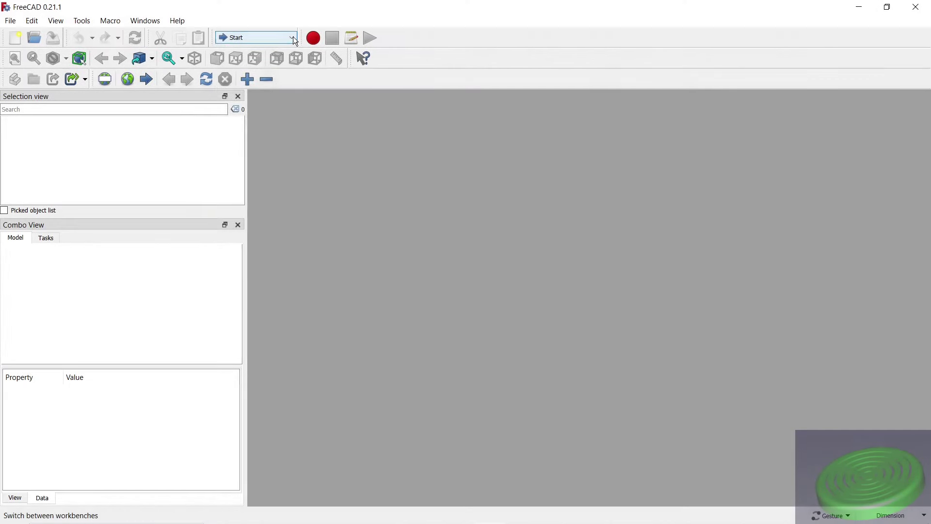
- Create a new Part Design document with a body and a sketch on the XY-plane
left_click(256, 38)
left_click(280, 77)
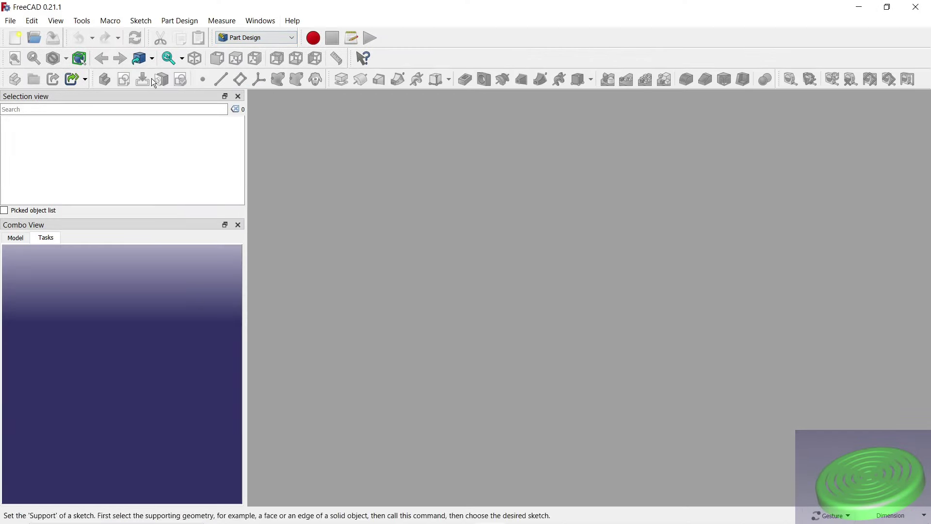
left_click(16, 38)
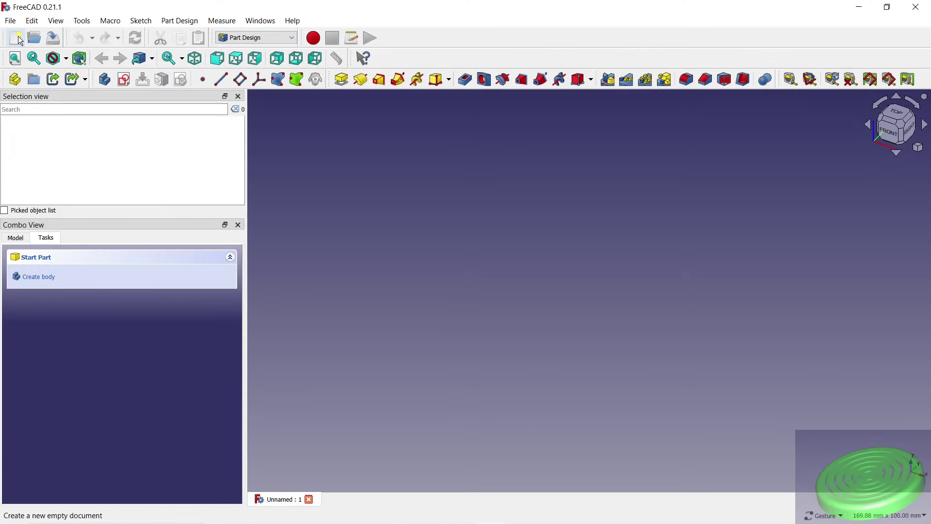
left_click(49, 277)
left_click(29, 311)
left_click(85, 265)
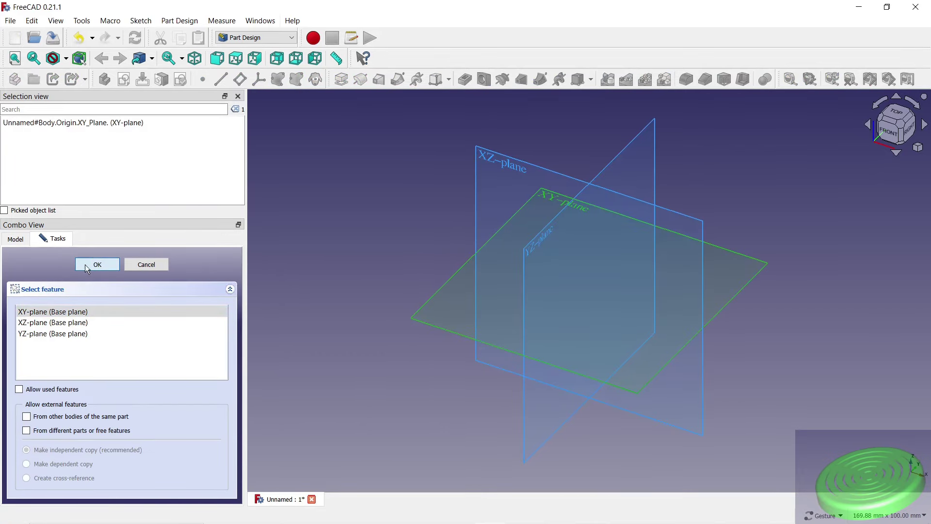
- Draw an origin-centred circle with a 100 mm diameter
left_click(621, 59)
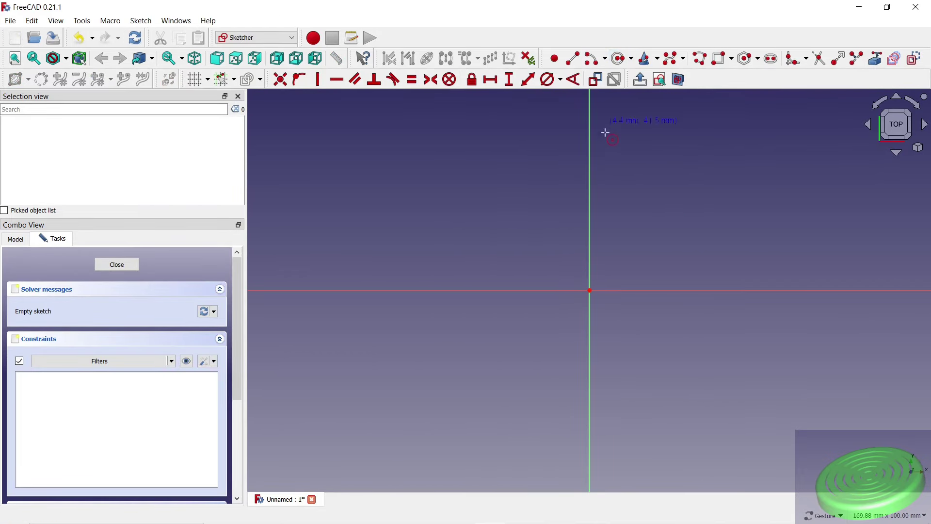
left_click(590, 290)
left_click(425, 153)
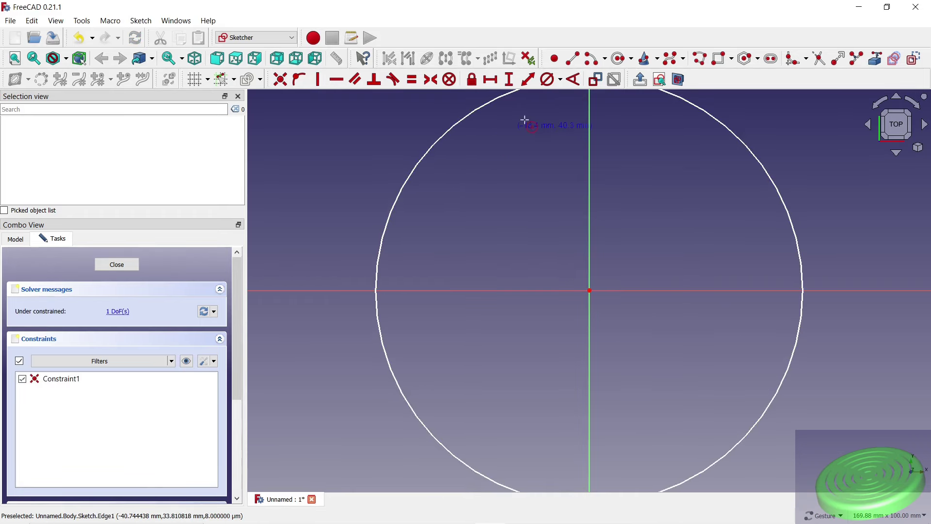
left_click(716, 119)
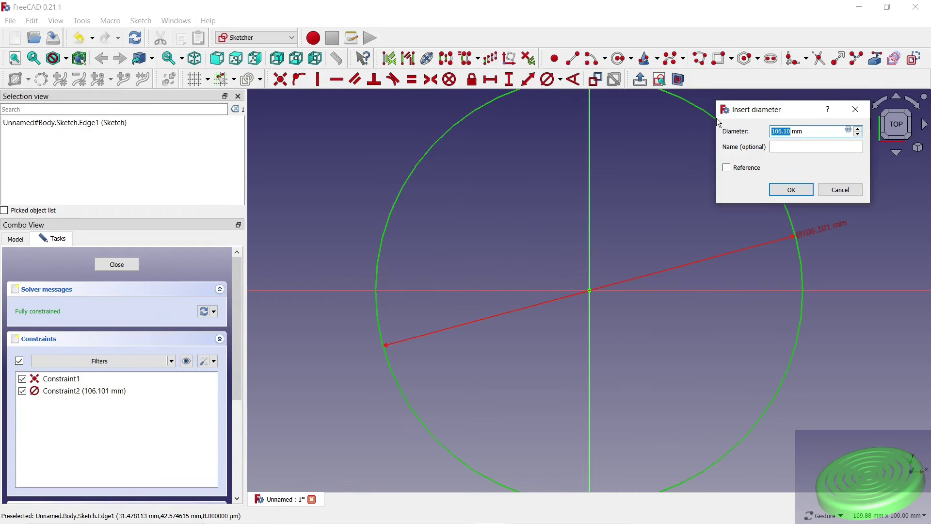
left_click(792, 190)
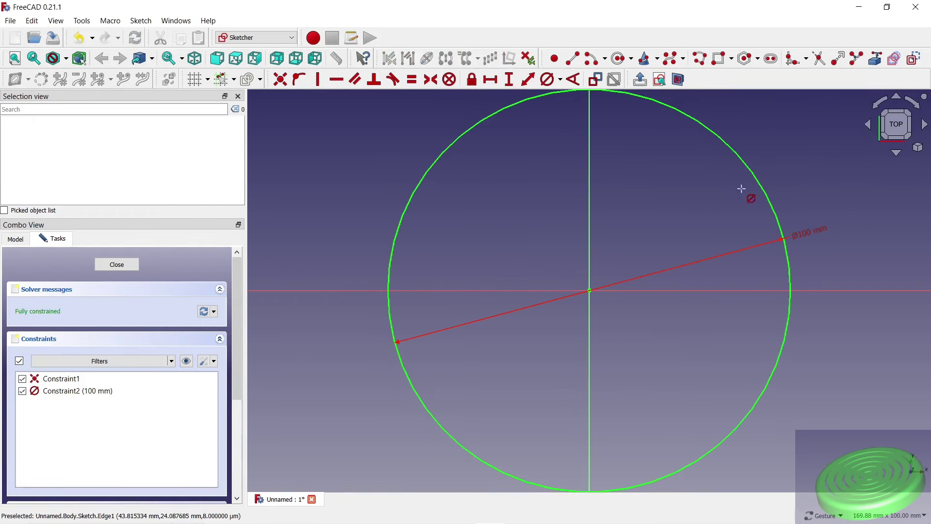
- Close the sketch and pad the circle 15 mm into a disc
left_click(122, 266)
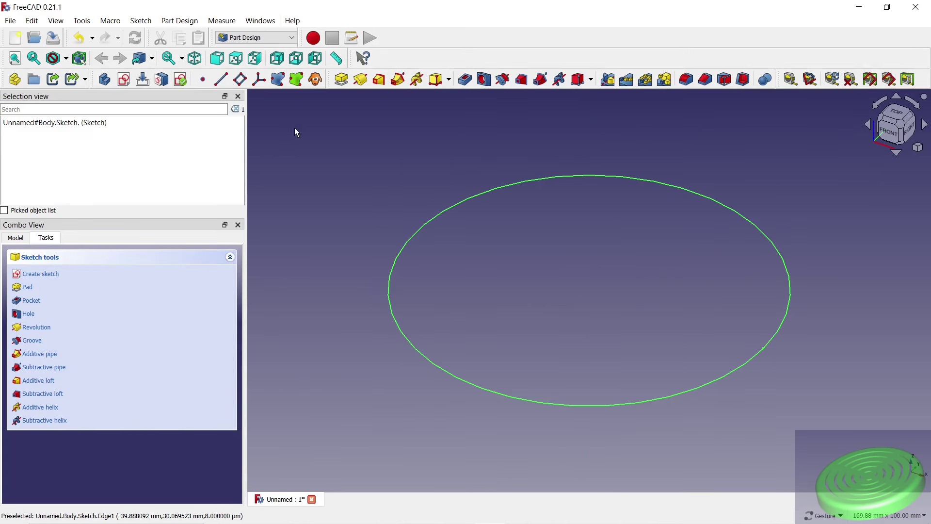
left_click(341, 80)
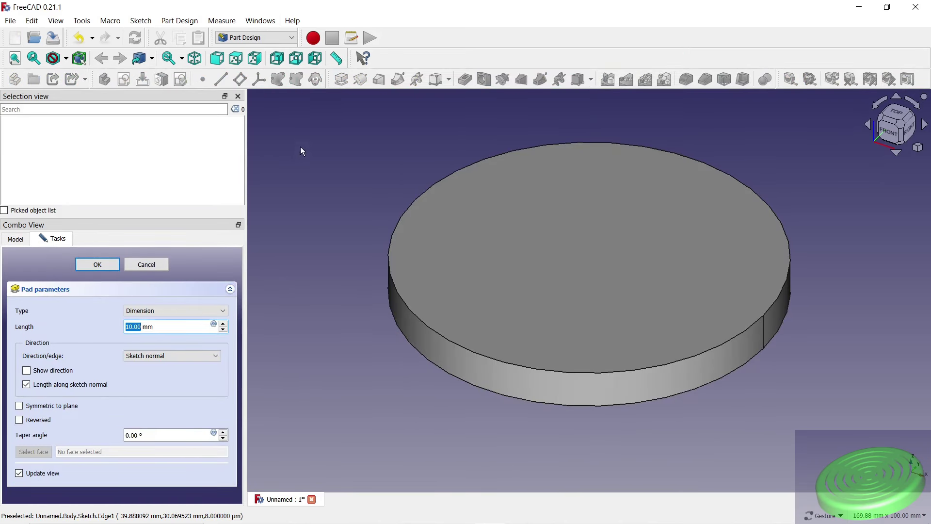
left_click(224, 324)
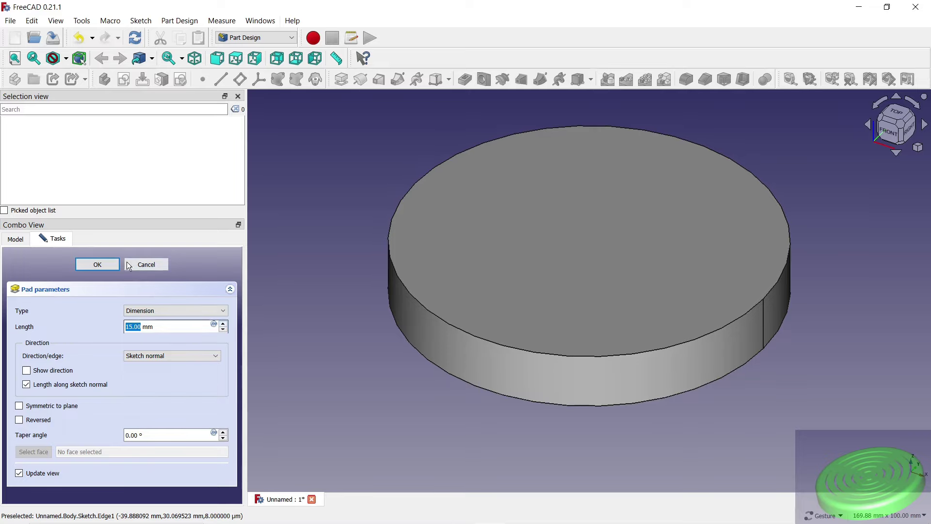
left_click(104, 265)
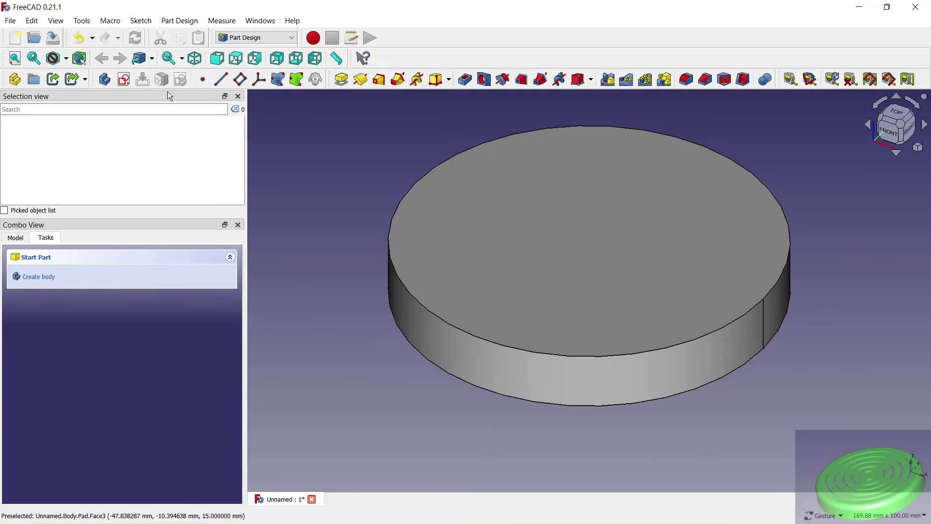
- Start a new sketch on the XZ-plane
left_click(126, 79)
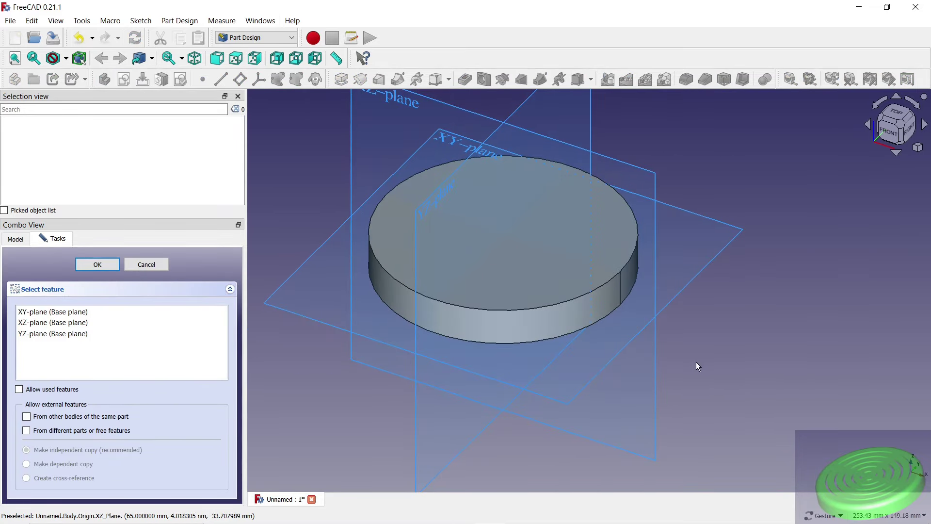
left_click_drag(697, 362, 763, 309)
left_click(644, 144)
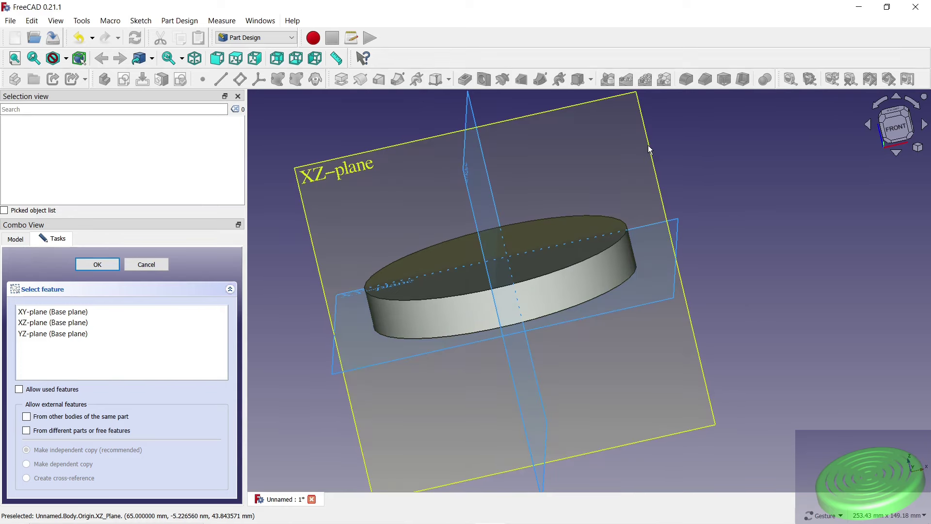
- Draw a narrow upright rectangle above the disc and begin dimensioning its top-edge width
left_click(720, 59)
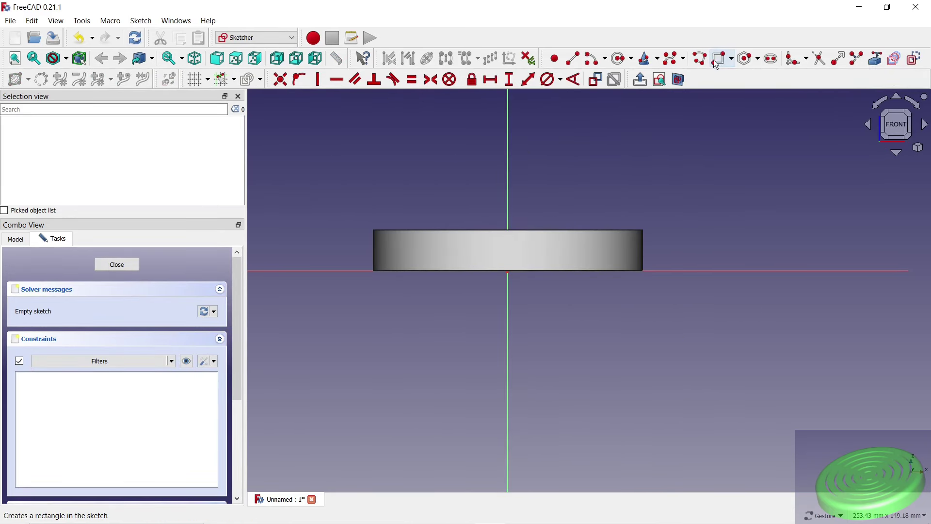
left_click(492, 212)
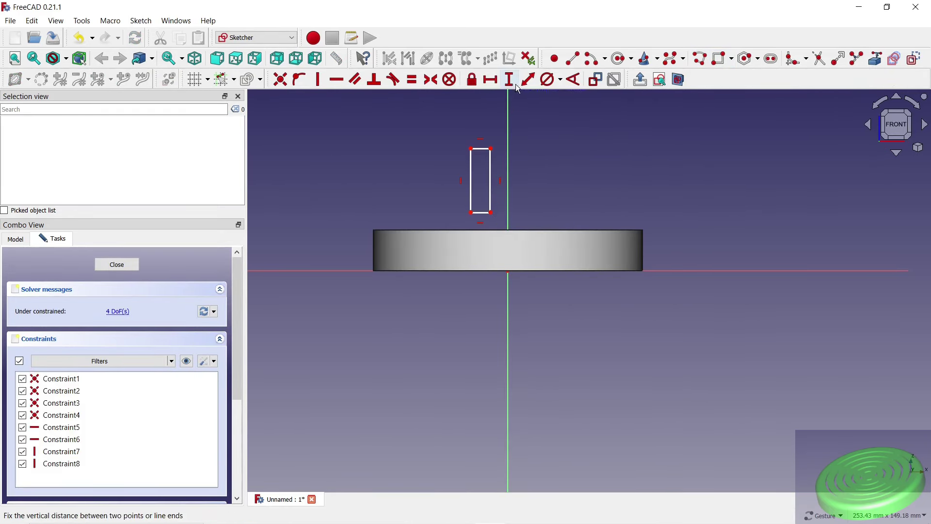
left_click(491, 79)
left_click(481, 149)
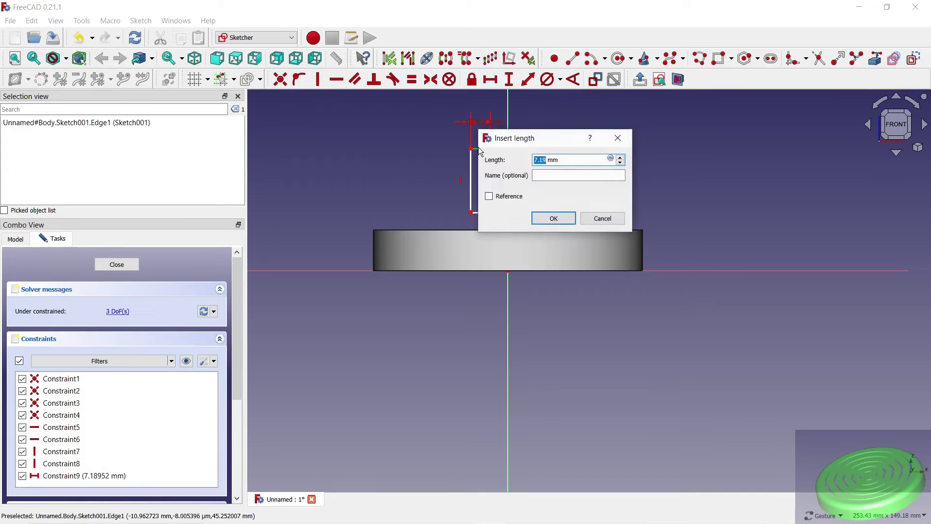
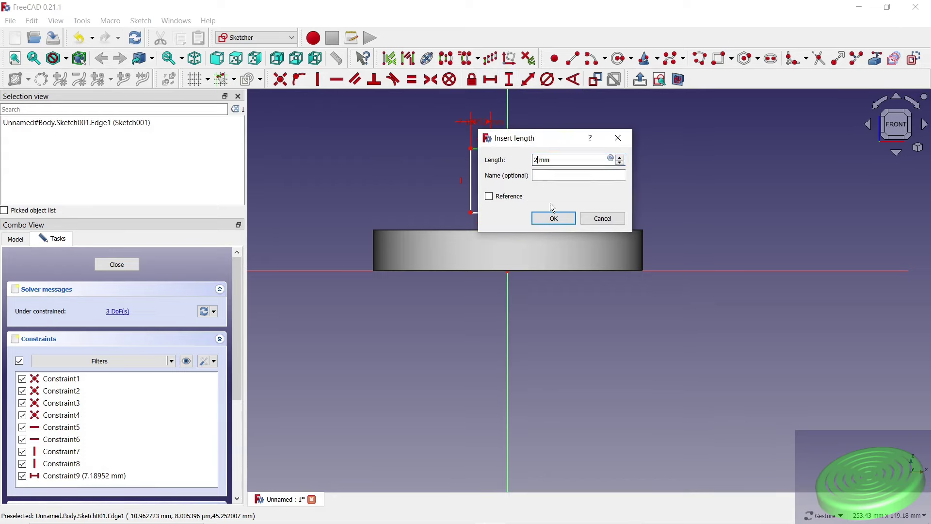
- Constrain the slot rectangle to 2 mm wide and 15 mm tall
left_click(554, 218)
scroll(495, 179, "up", 2)
scroll(494, 179, "up", 3)
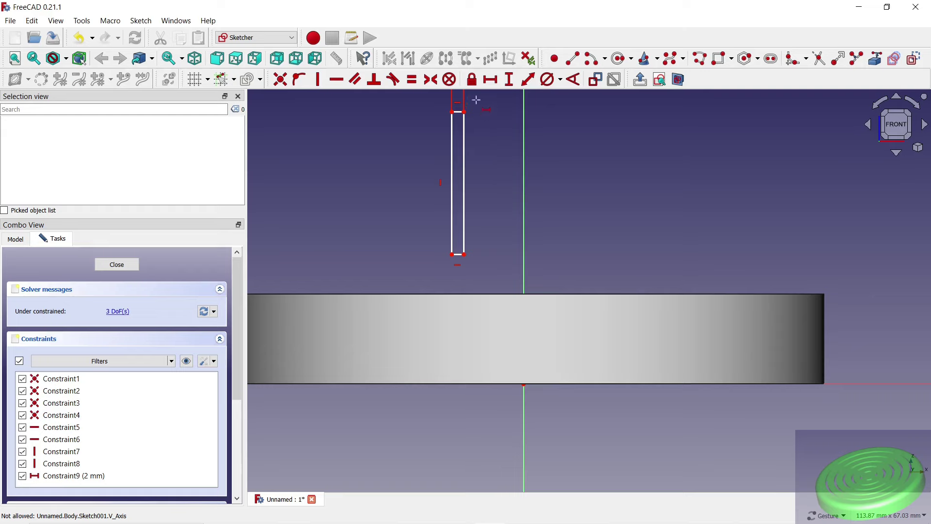
left_click(509, 80)
left_click(453, 140)
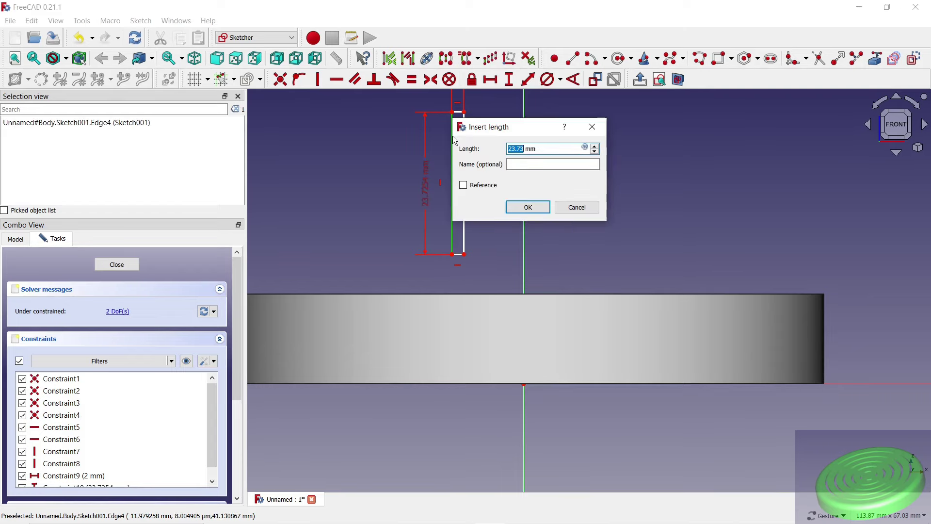
left_click(531, 207)
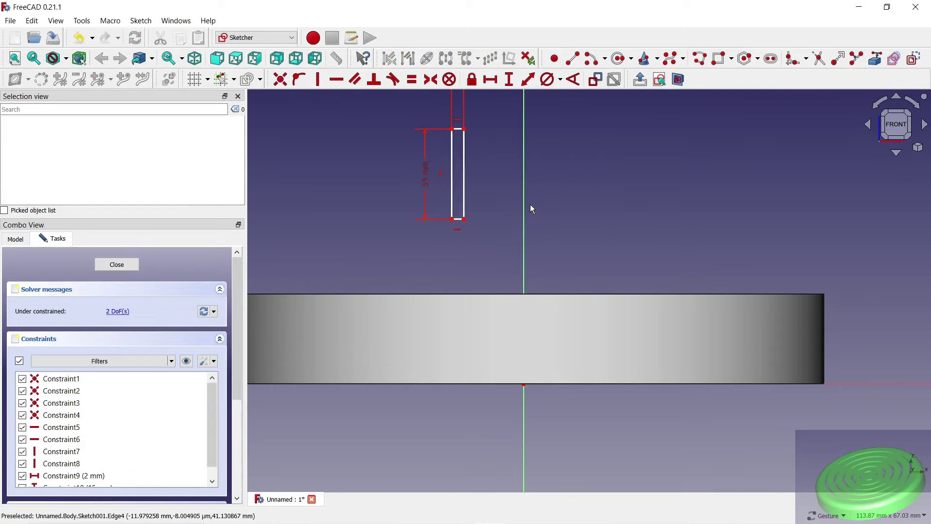
- Place the slot 1 mm above the sketch origin and select the whole rectangle
left_click(678, 79)
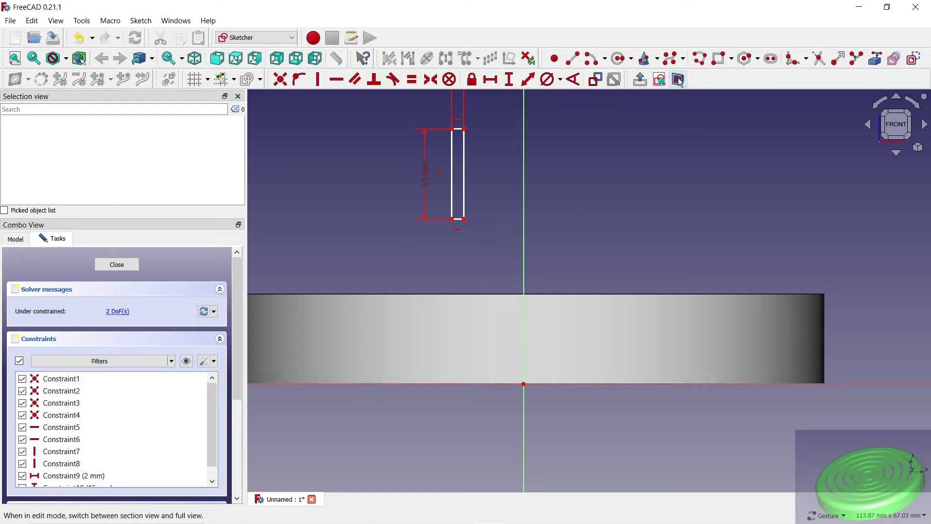
left_click(464, 219)
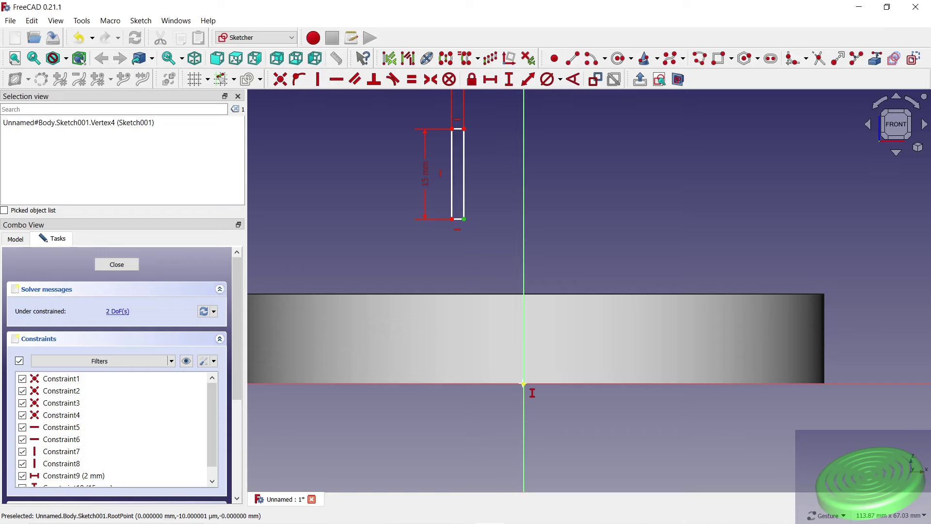
left_click(525, 387)
key("i")
left_click(586, 455)
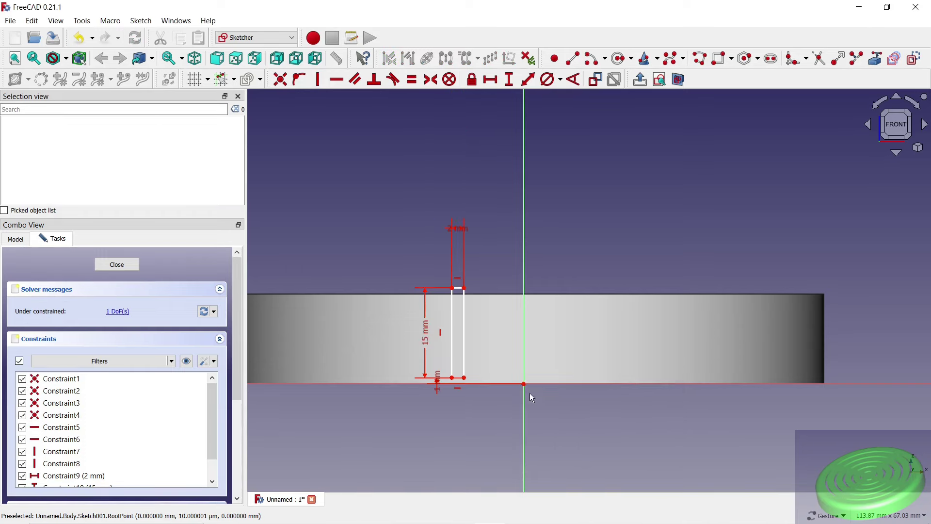
left_click_drag(462, 328, 502, 339)
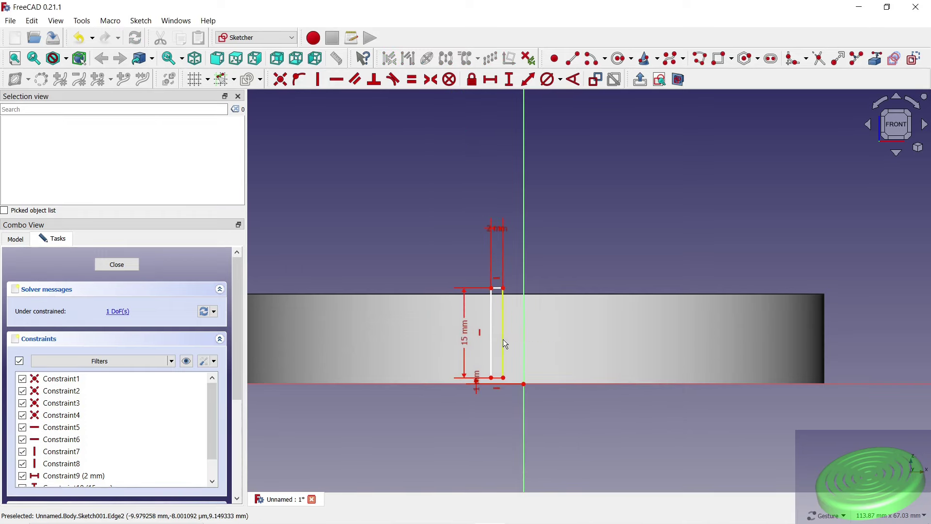
left_click_drag(476, 269, 517, 410)
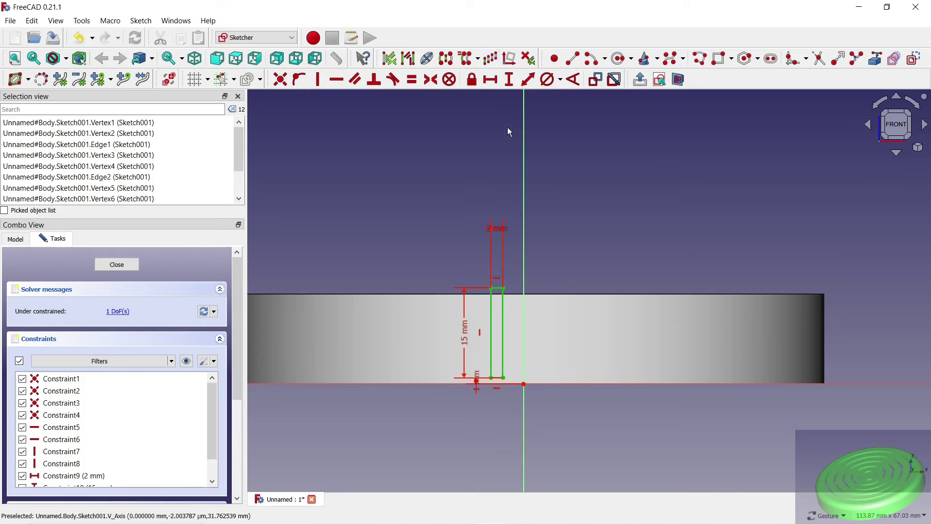
- Array the slot into five copies in one row and make the spacing dimension a reference
key("z")
key("a")
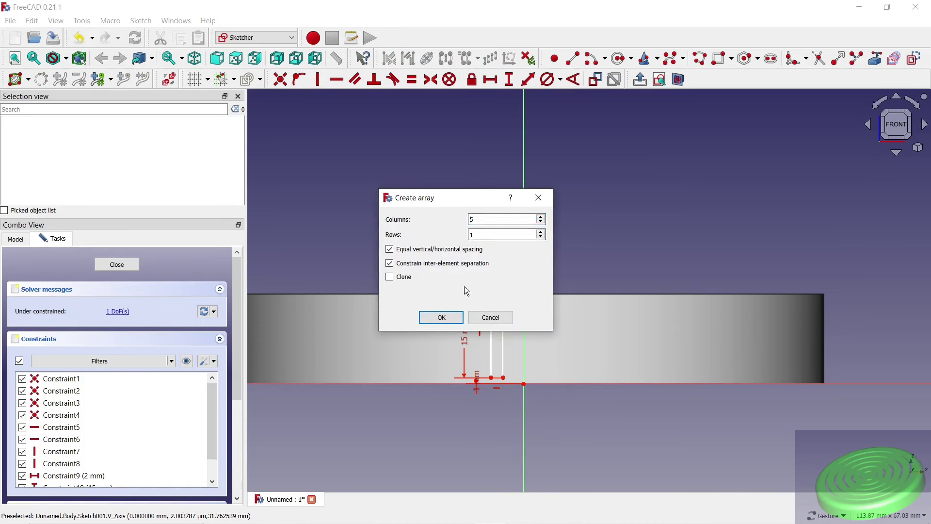
left_click(445, 317)
left_click(353, 334)
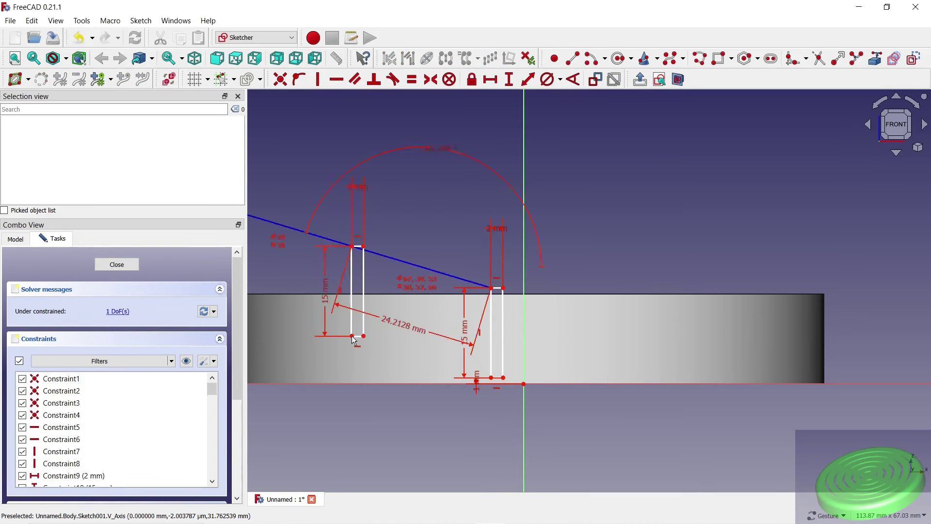
left_click(407, 318)
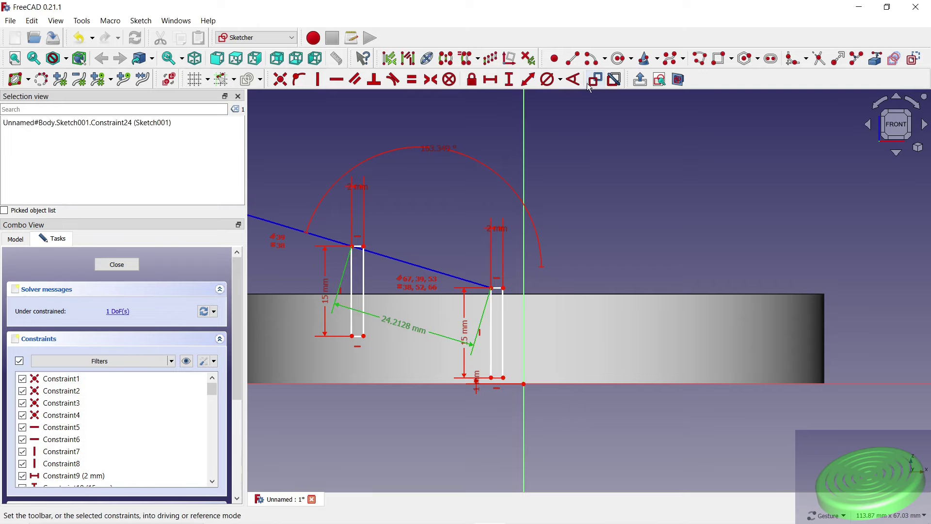
left_click(615, 79)
- Delete the array's angle arc and constrain its direction line horizontal
left_click(445, 147)
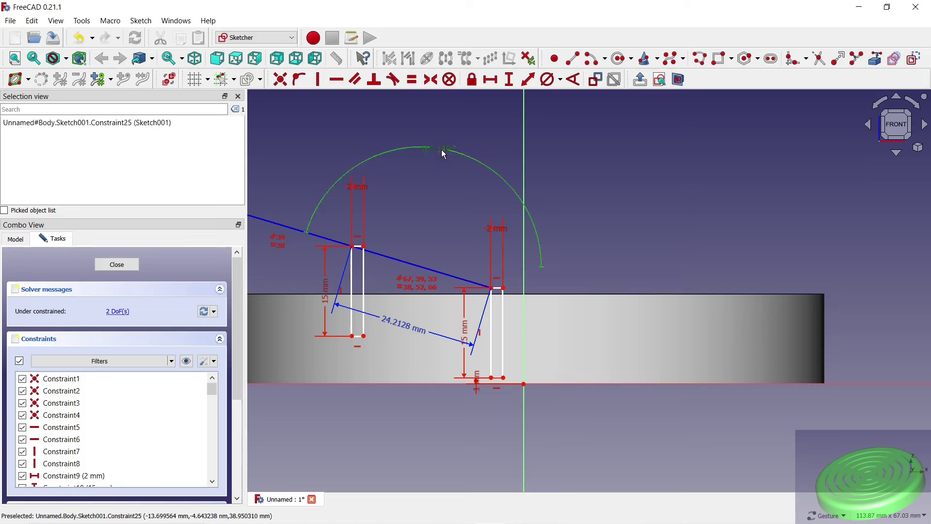
key("Delete")
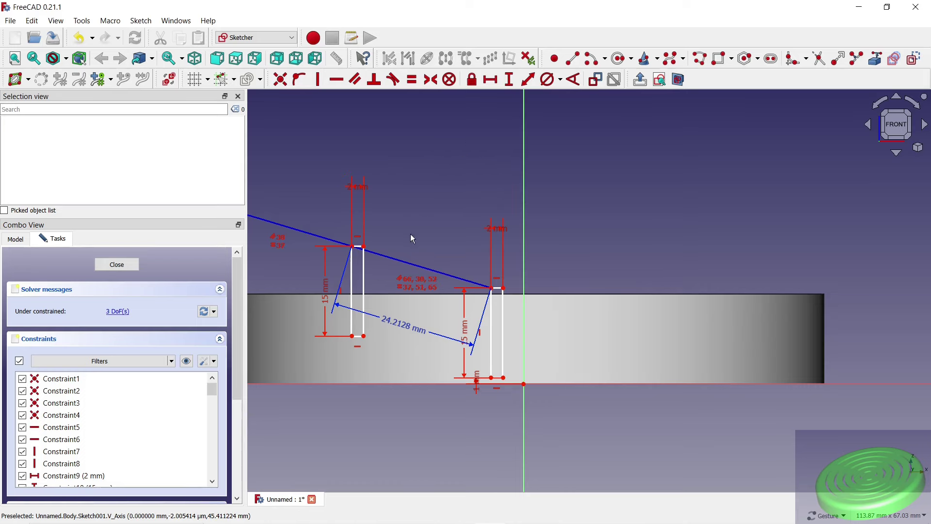
left_click(437, 271)
scroll(468, 241, "down", 3)
scroll(468, 241, "down", 2)
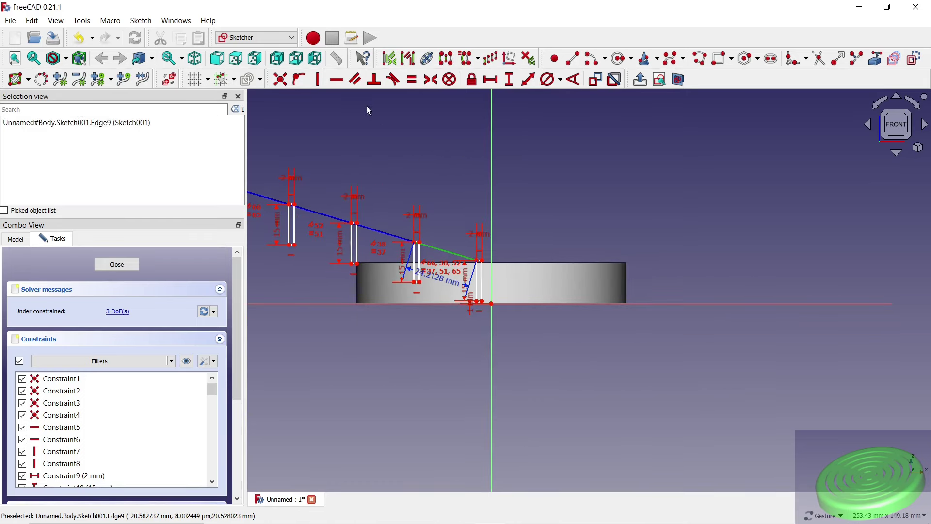
left_click(339, 86)
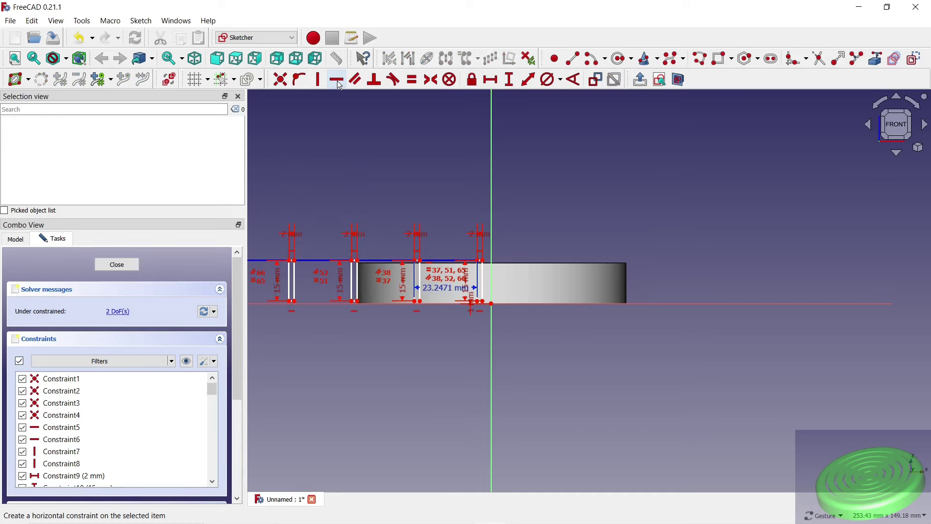
- Draw a line from the slot's top-right corner, pinning its end onto the vertical axis
scroll(473, 250, "up", 5)
scroll(480, 255, "down", 3)
scroll(374, 250, "up", 3)
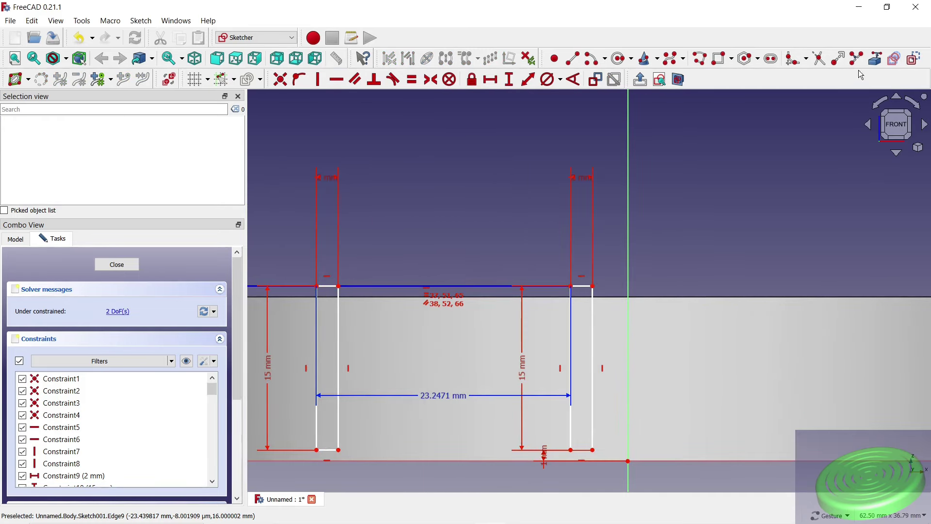
left_click(573, 58)
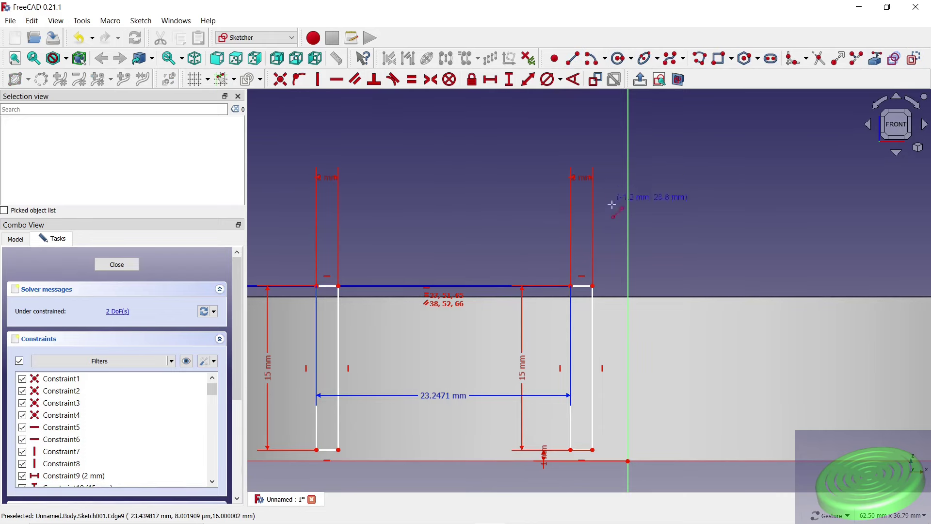
left_click(571, 286)
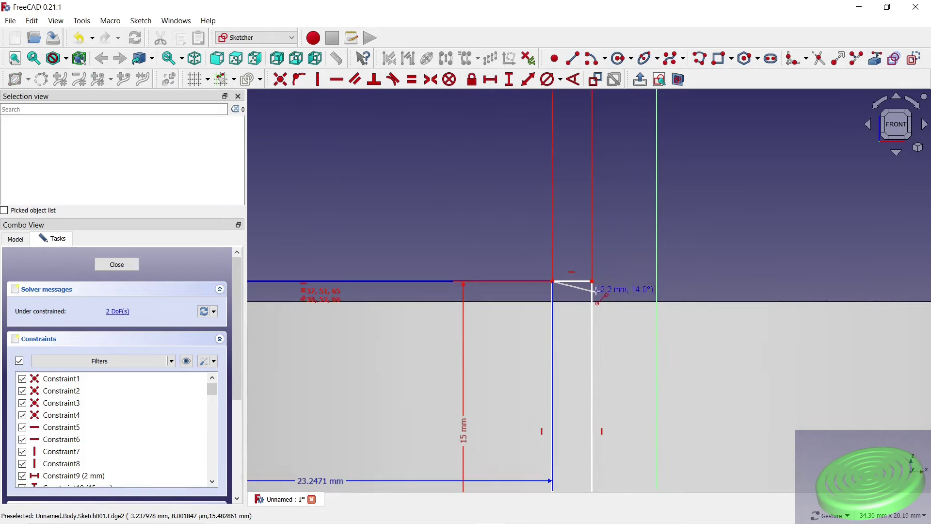
scroll(596, 292, "up", 4)
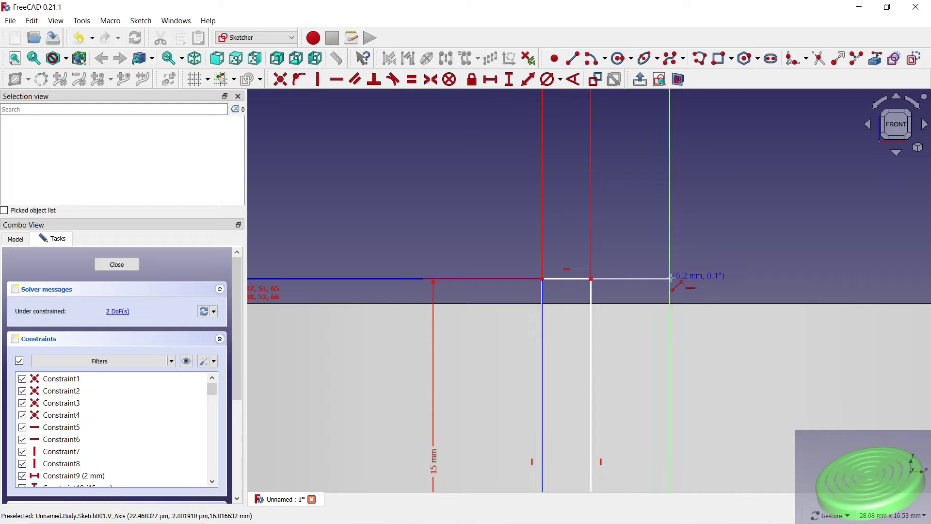
left_click(671, 279)
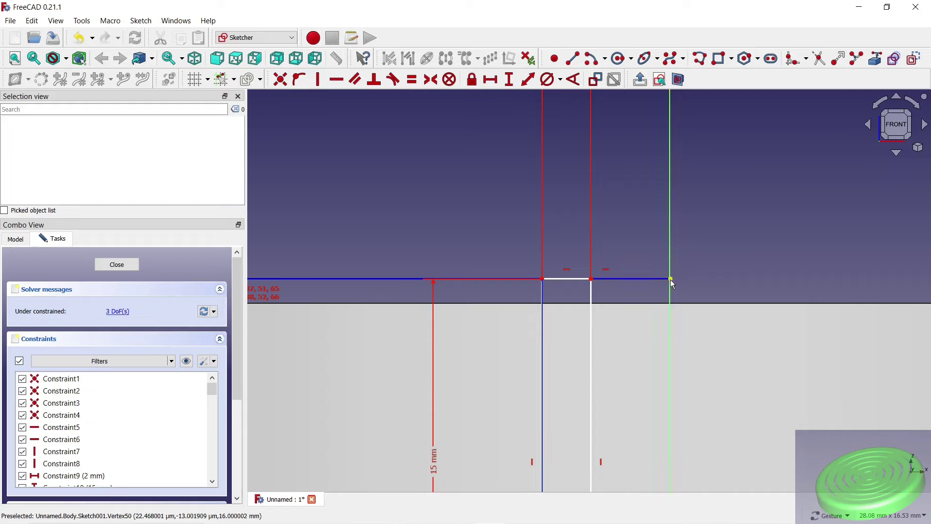
left_click_drag(671, 279, 651, 279)
left_click(651, 279)
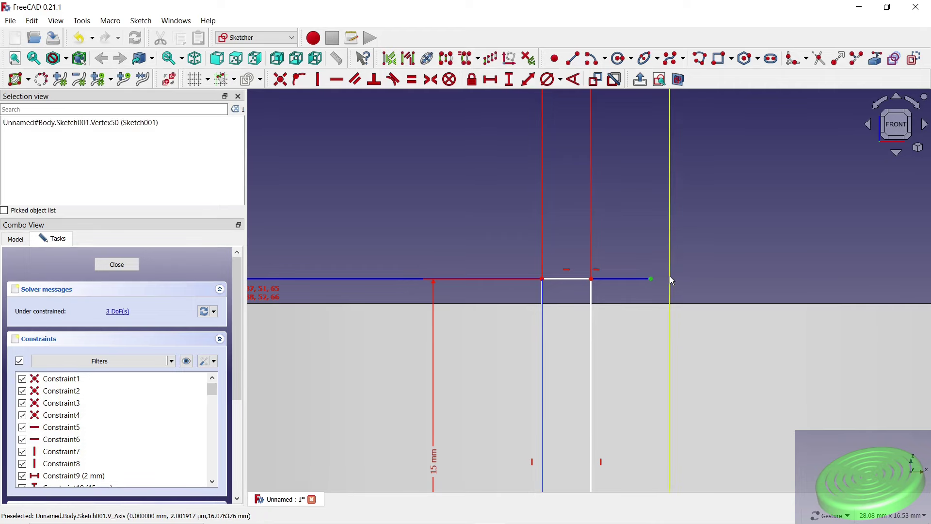
left_click(299, 80)
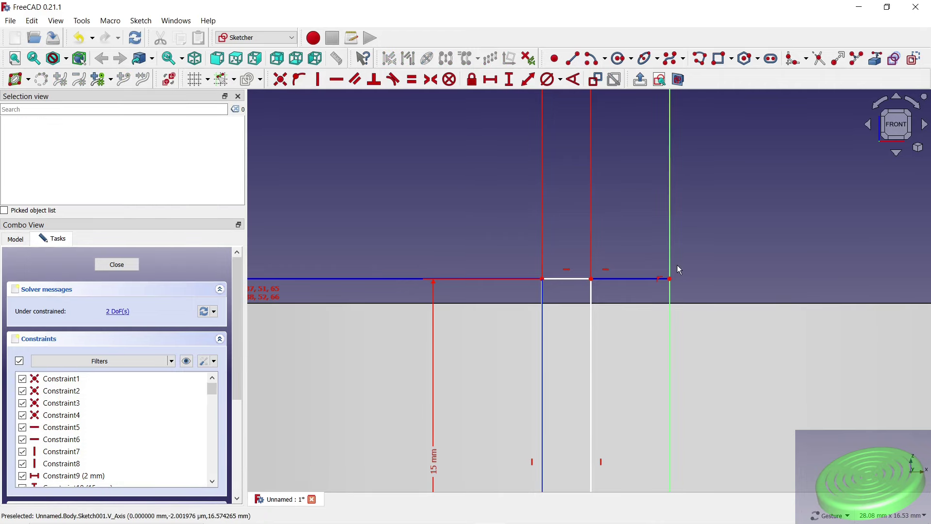
- Make the two horizontal lines equal length and reposition the slot row and 7.19223 mm dimension
scroll(676, 266, "down", 2)
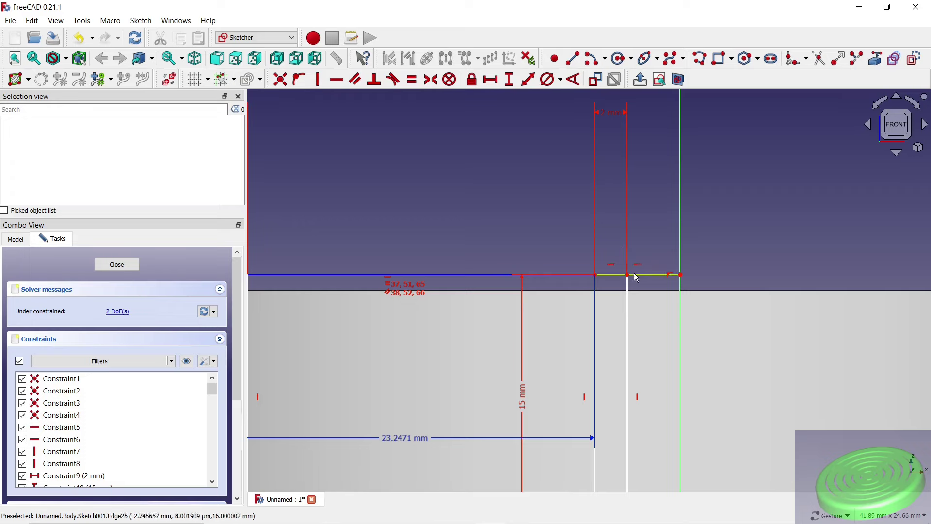
left_click_drag(640, 274, 637, 277)
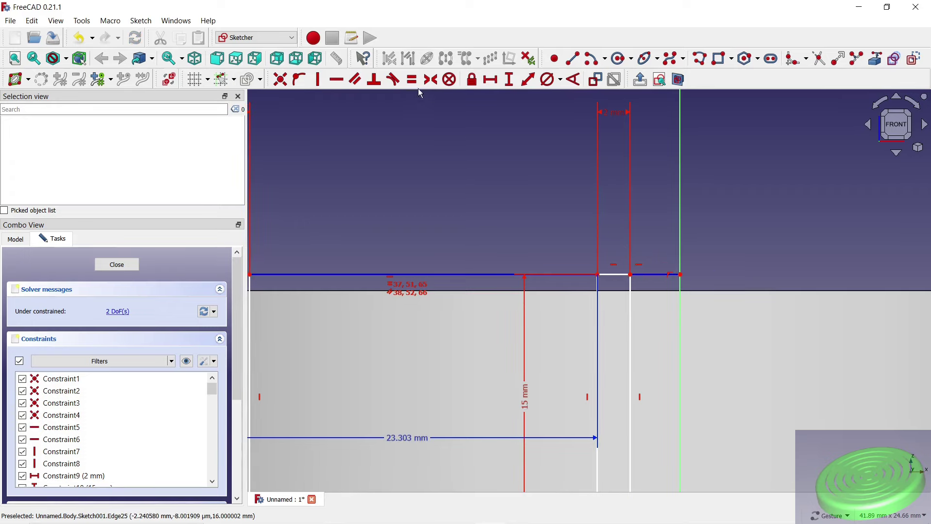
left_click(505, 275)
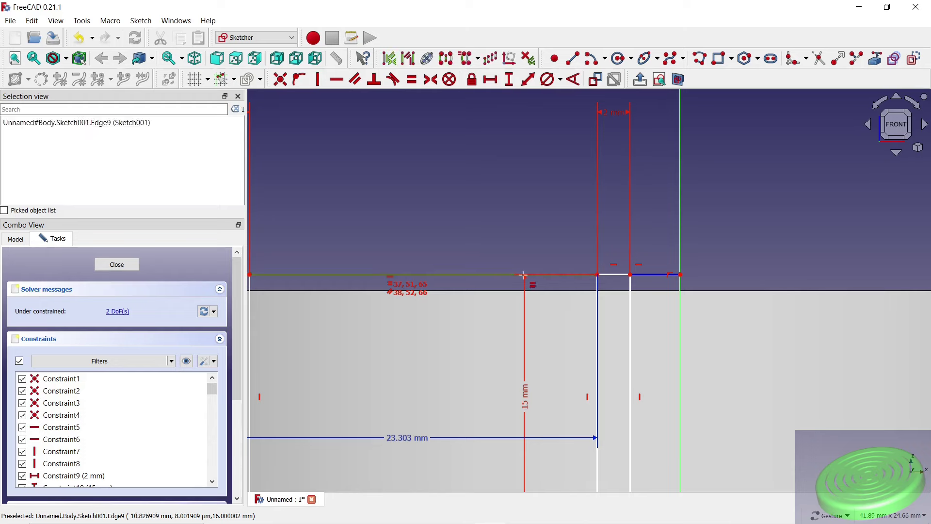
left_click(655, 275)
key("e")
scroll(600, 261, "down", 3)
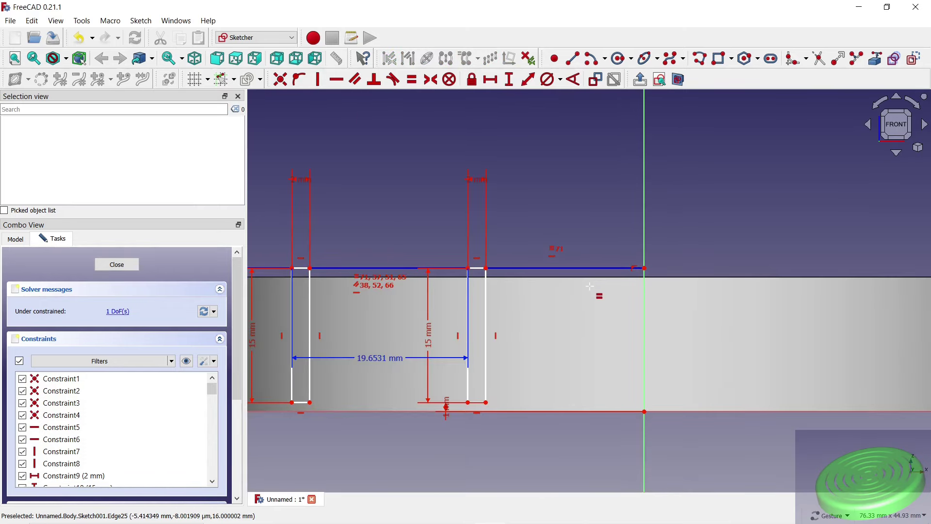
scroll(589, 287, "down", 2)
scroll(593, 290, "down", 2)
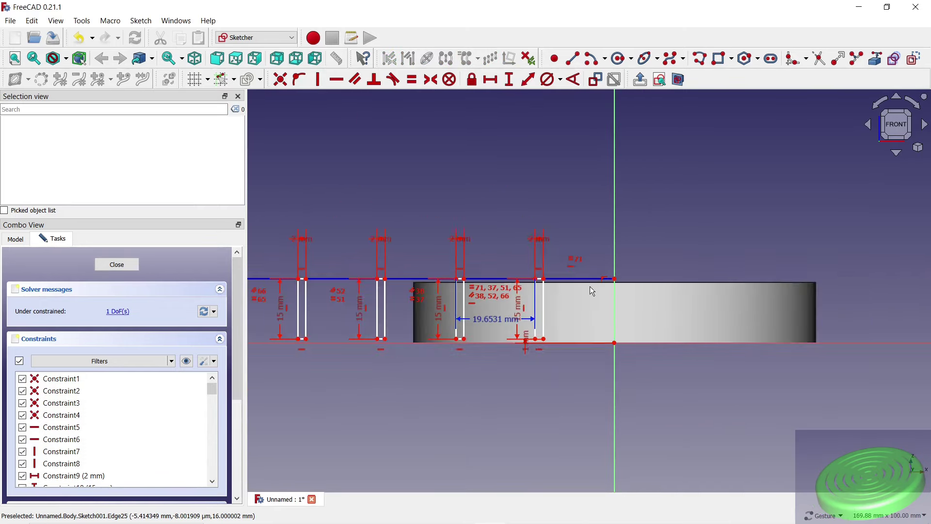
scroll(434, 301, "down", 2)
left_click_drag(296, 303, 464, 308)
scroll(561, 324, "up", 5)
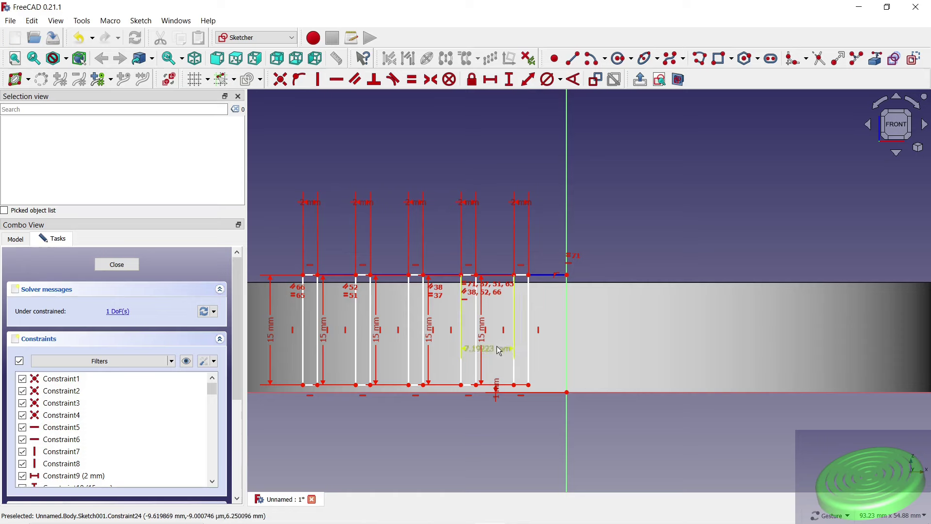
left_click_drag(488, 349, 492, 435)
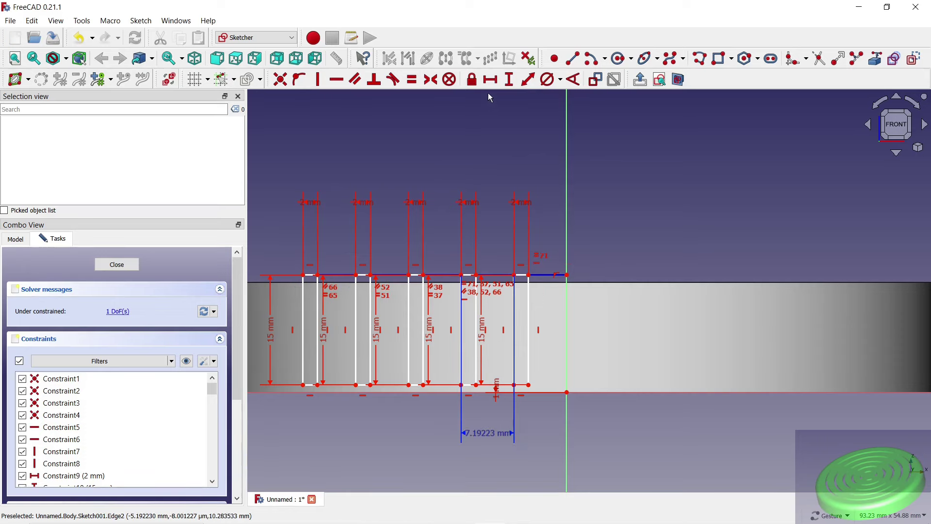
- Dimension the overall slot span from leftmost corner to axis as 40 mm and close the sketch
left_click(491, 80)
left_click(304, 275)
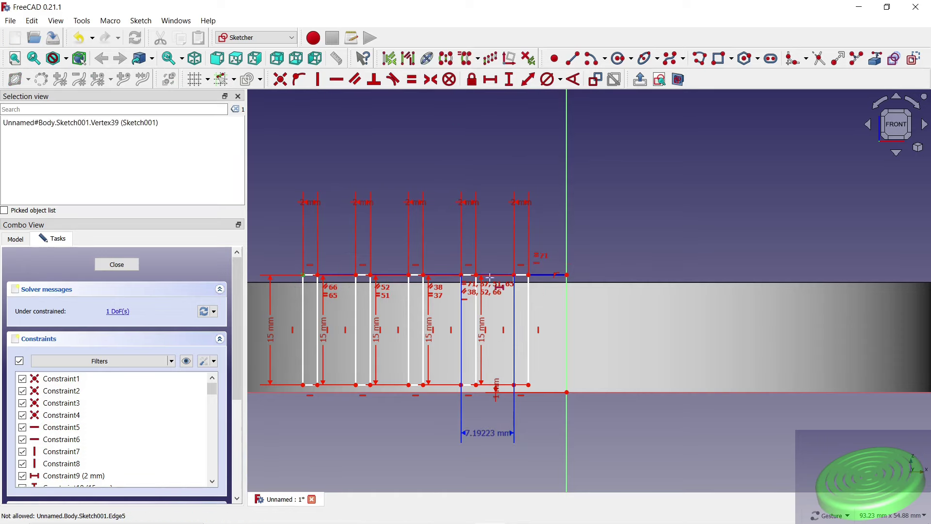
left_click(567, 275)
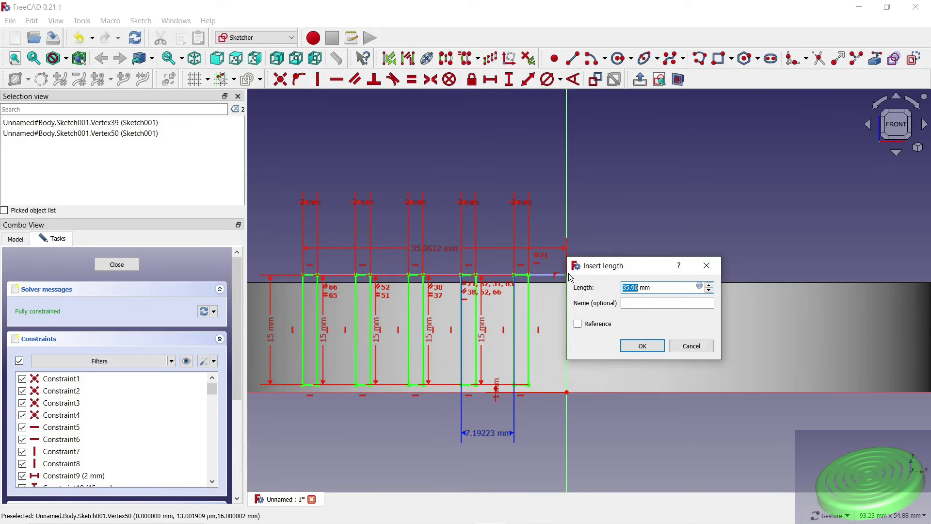
left_click(643, 347)
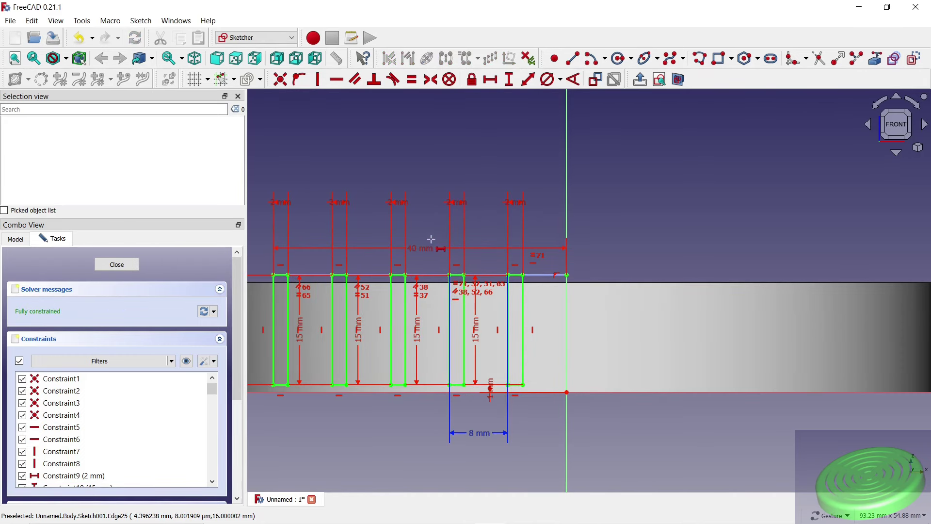
left_click_drag(426, 248, 428, 157)
scroll(563, 227, "down", 3)
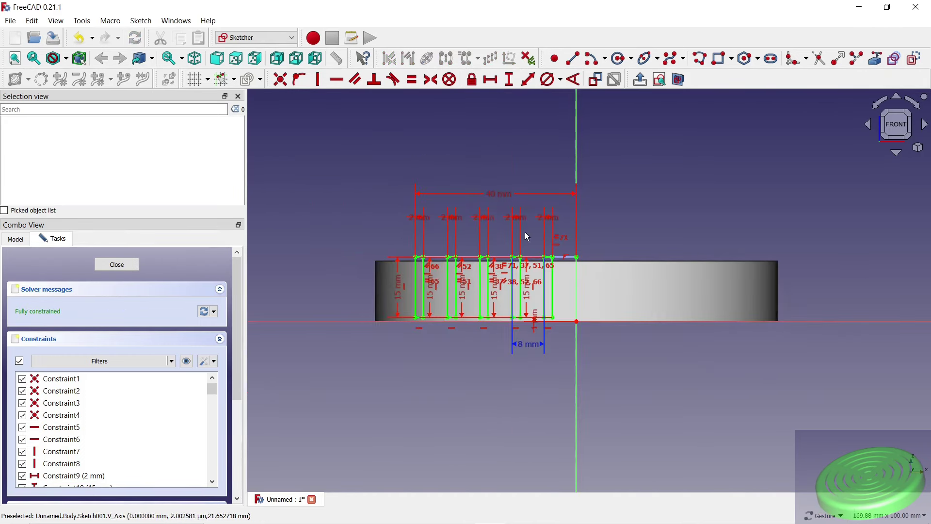
left_click(127, 265)
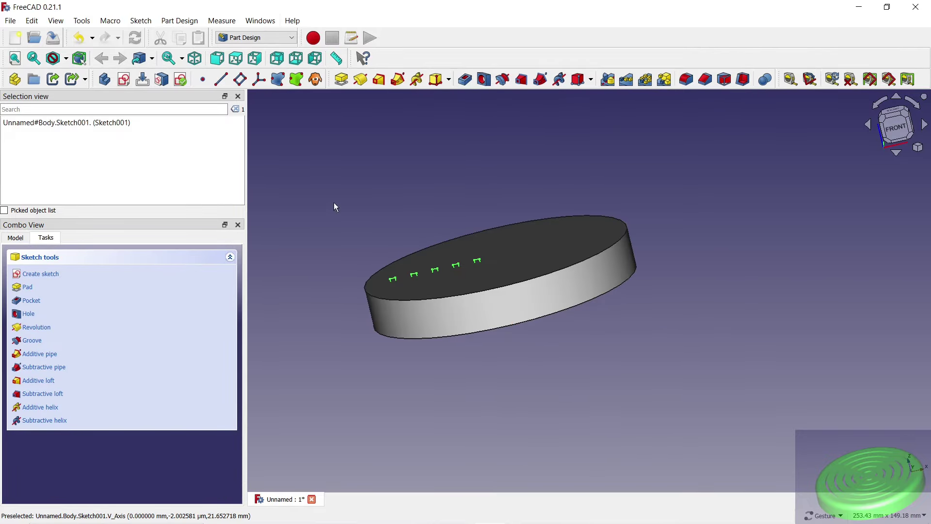
- Groove the slot profile 360° around the disc axis, then start a sketch on the top face
left_click(360, 80)
mouse_move(499, 86)
left_mouse_down()
mouse_move(508, 221)
mouse_move(487, 186)
left_mouse_up()
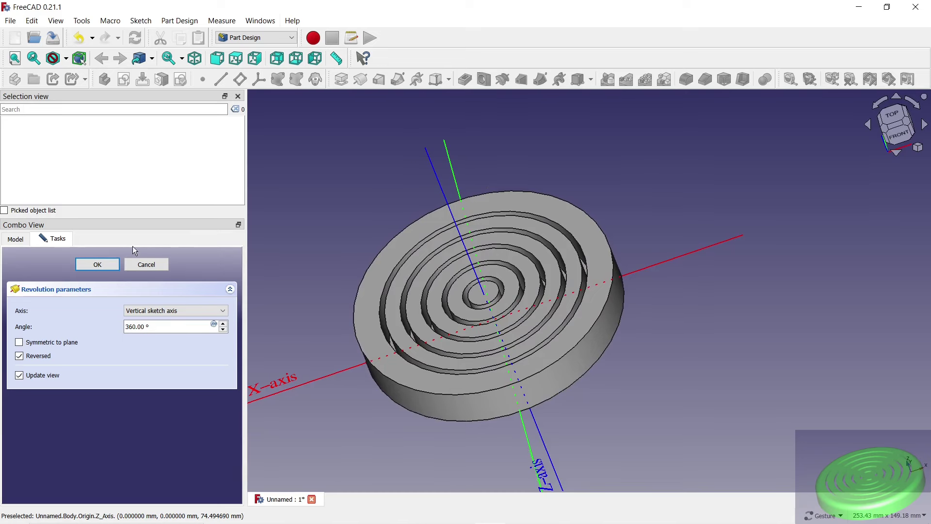
left_click(101, 264)
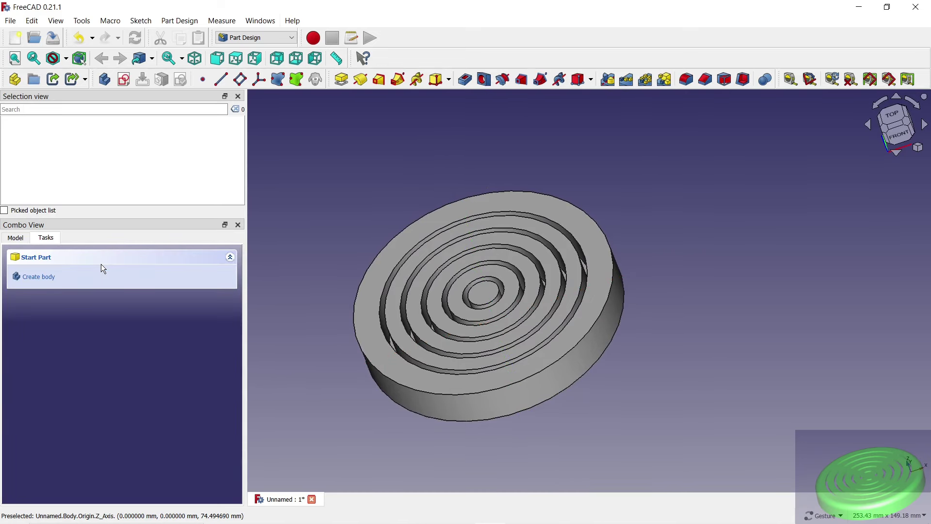
left_click(383, 257)
left_click(125, 78)
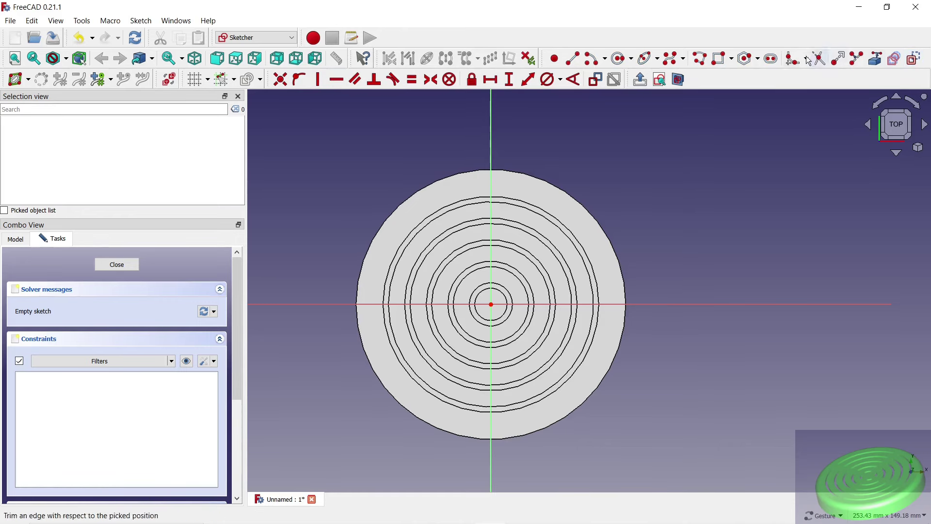
- Draw a rectangle with its bottom corners symmetric about the sketch origin
left_click(723, 59)
left_click(476, 186)
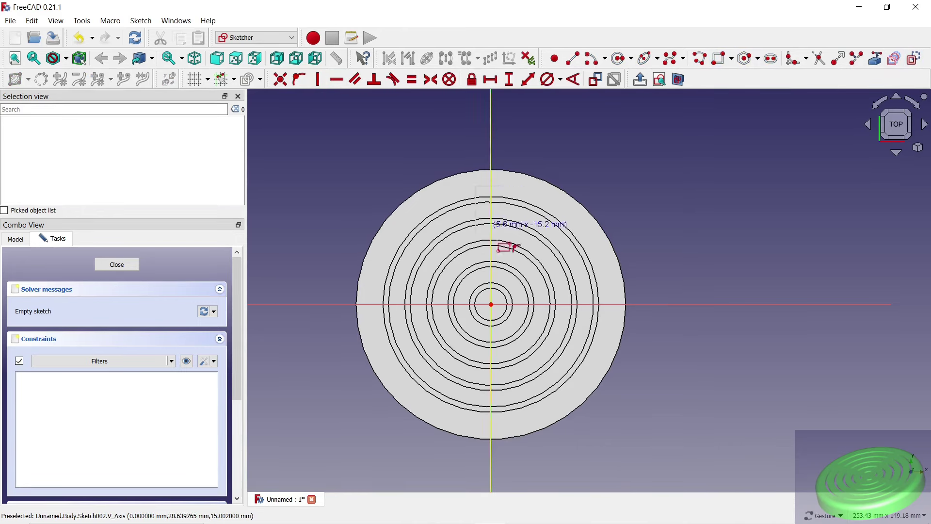
left_click(510, 275)
scroll(509, 278, "up", 3)
scroll(505, 282, "up", 2)
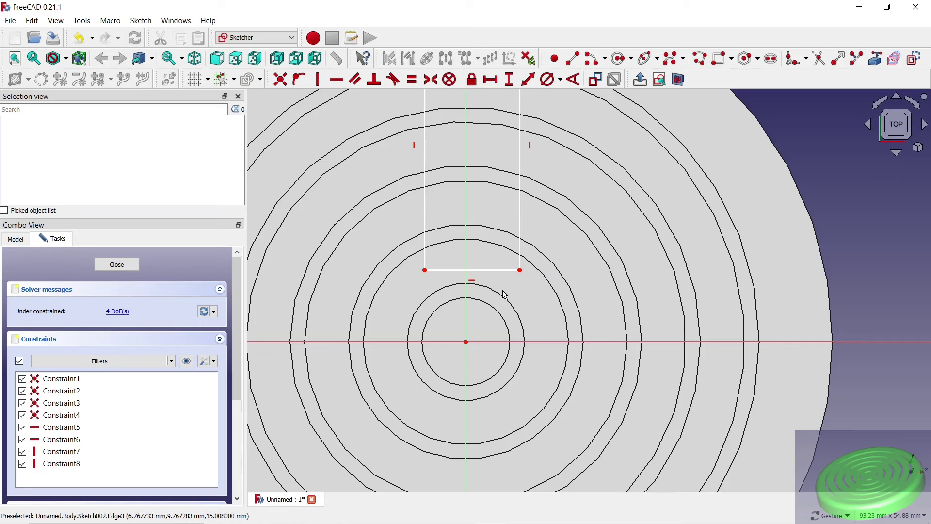
left_click(425, 270)
left_click(520, 271)
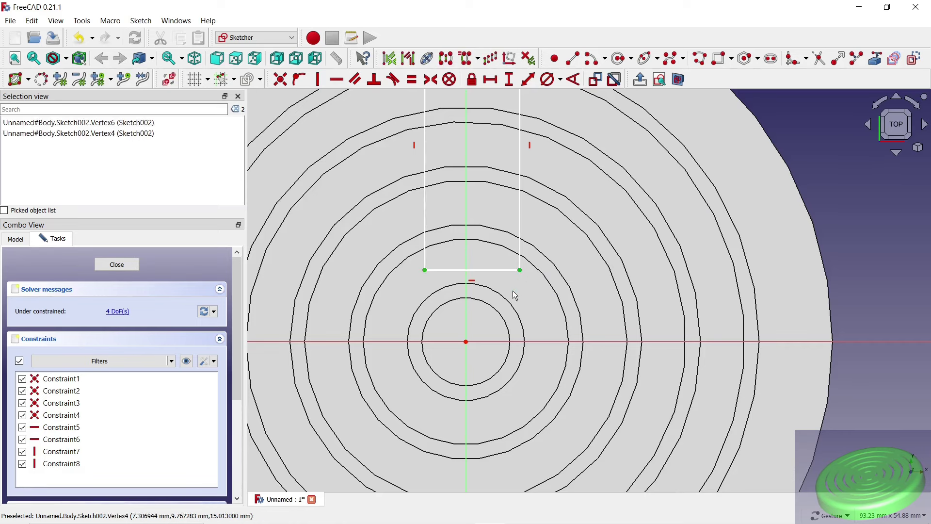
left_click(466, 341)
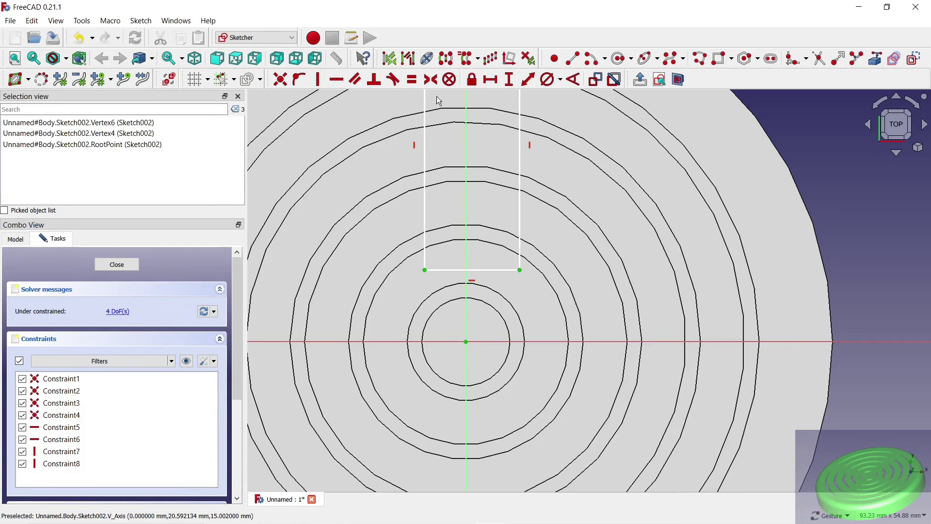
left_click(435, 80)
- Bring in the outer slot edge as external geometry, showing its 80 mm diameter
scroll(473, 324, "down", 3)
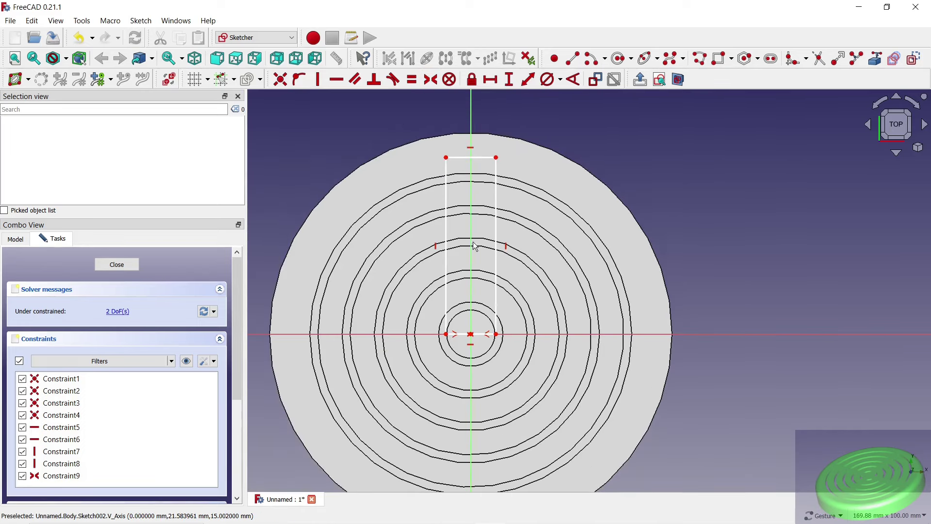
scroll(450, 140, "up", 3)
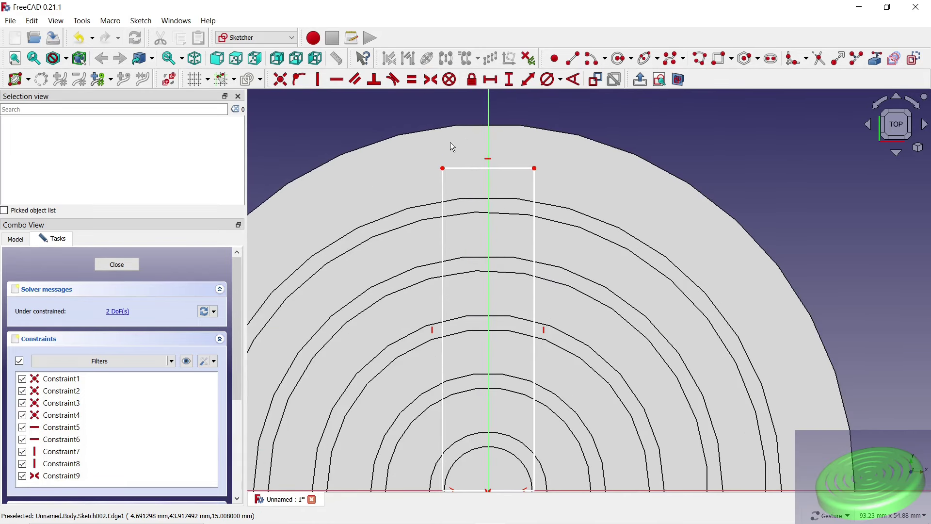
left_click(875, 58)
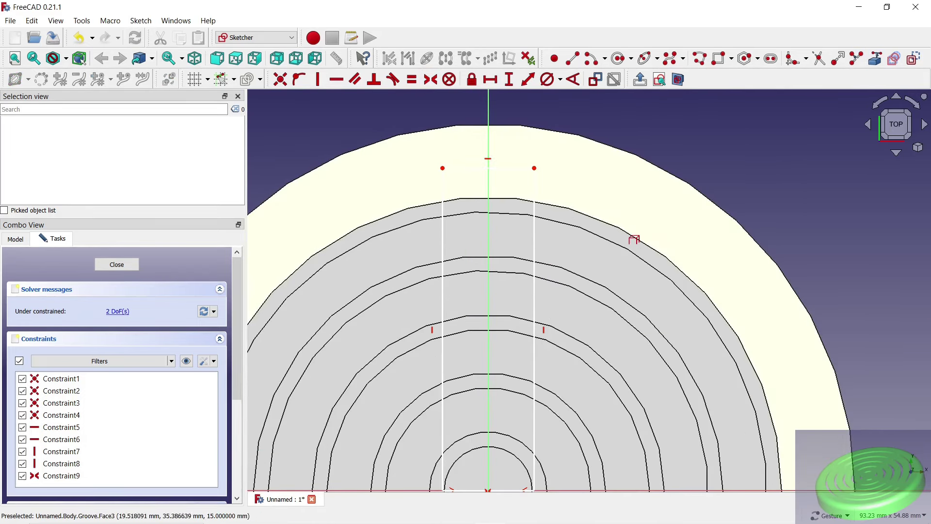
left_click(630, 235)
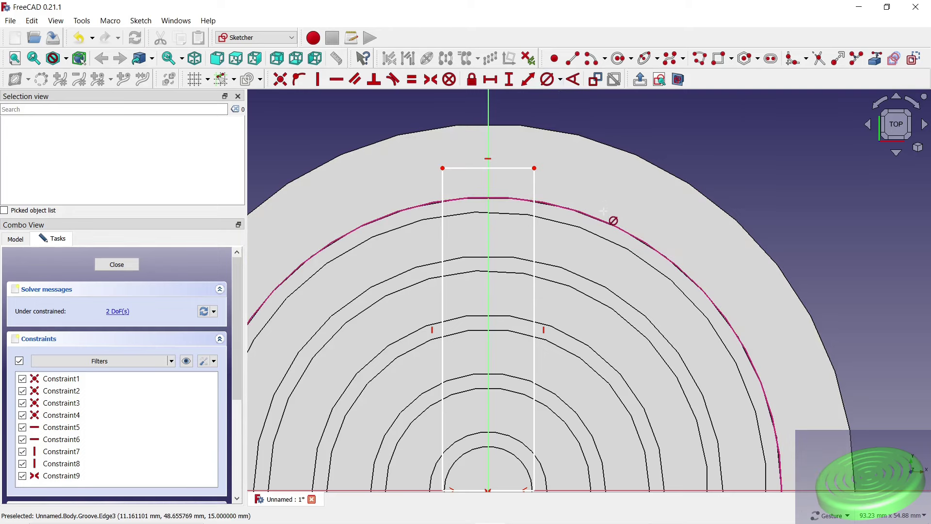
left_click(606, 222)
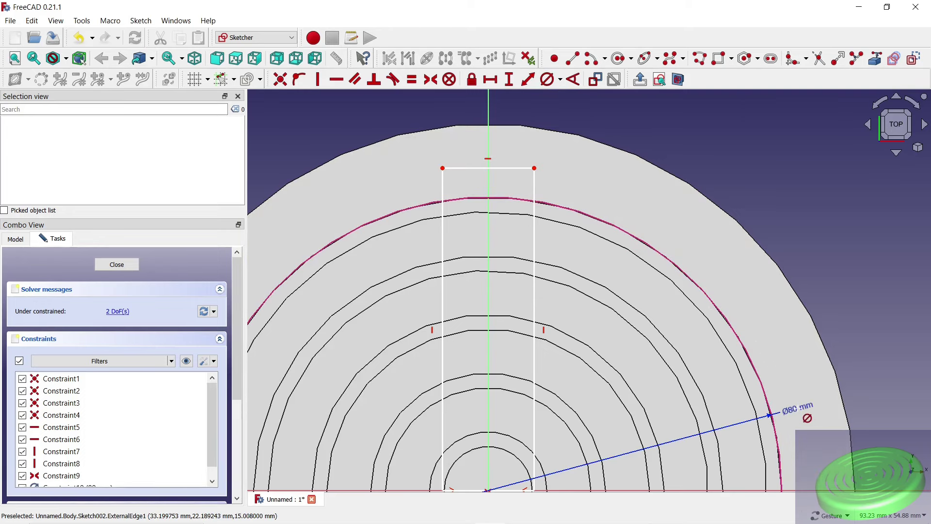
- Dimension the rib rectangle to 41 mm long and 5 mm wide, then close the sketch
left_click(509, 79)
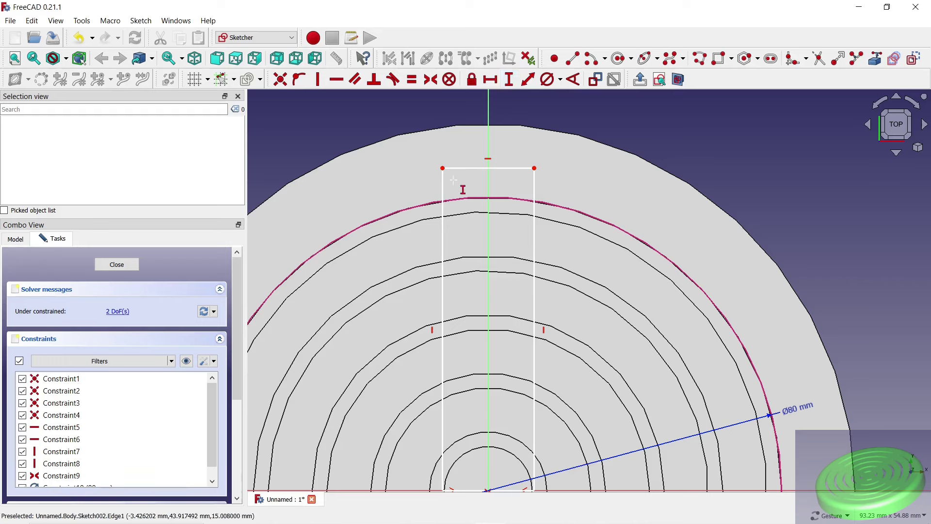
left_click(443, 190)
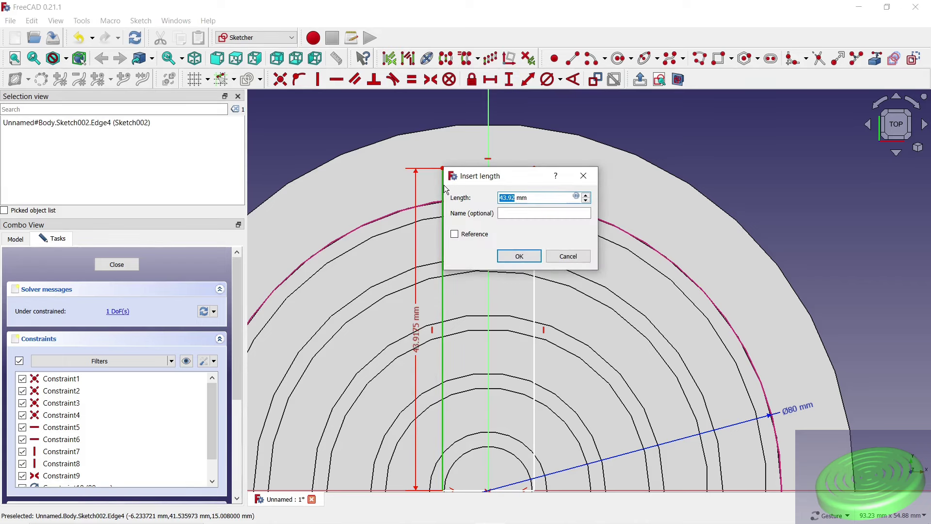
left_click(514, 258)
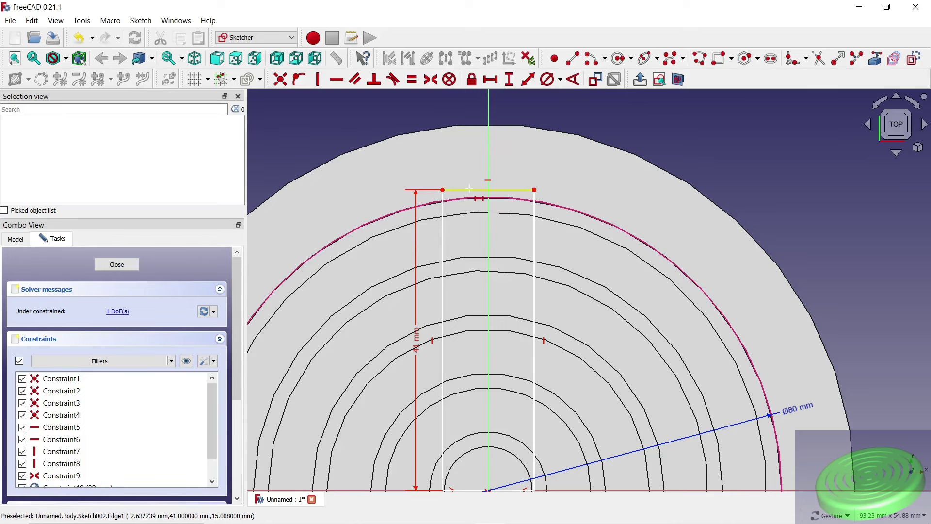
left_click(470, 190)
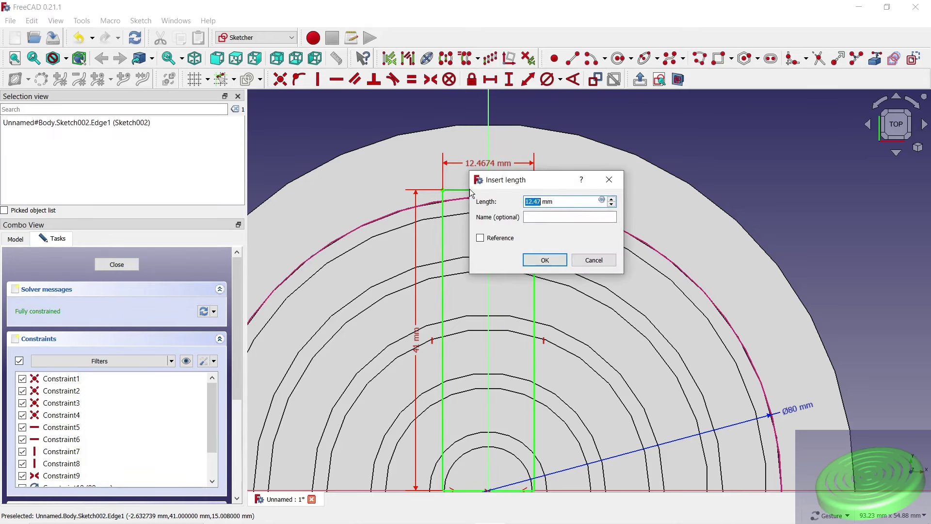
left_click(549, 262)
key("v")
key("f")
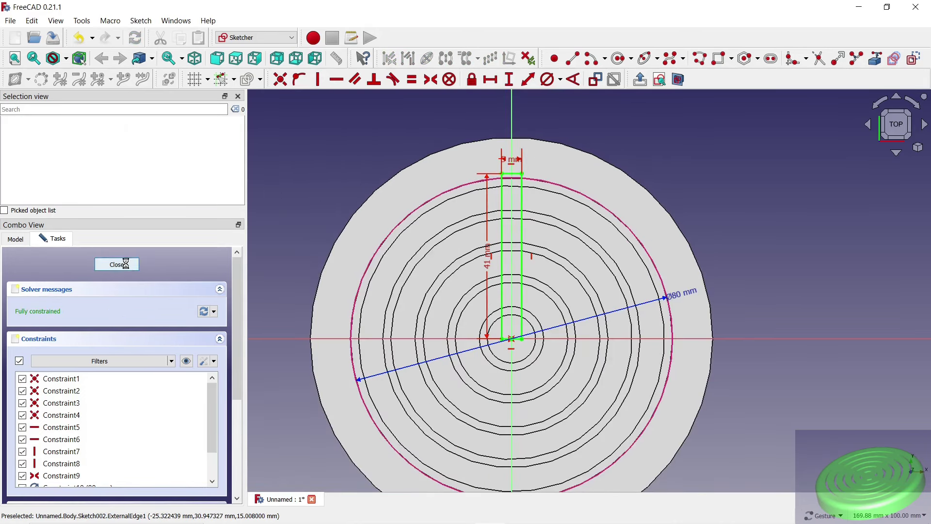
left_click(125, 264)
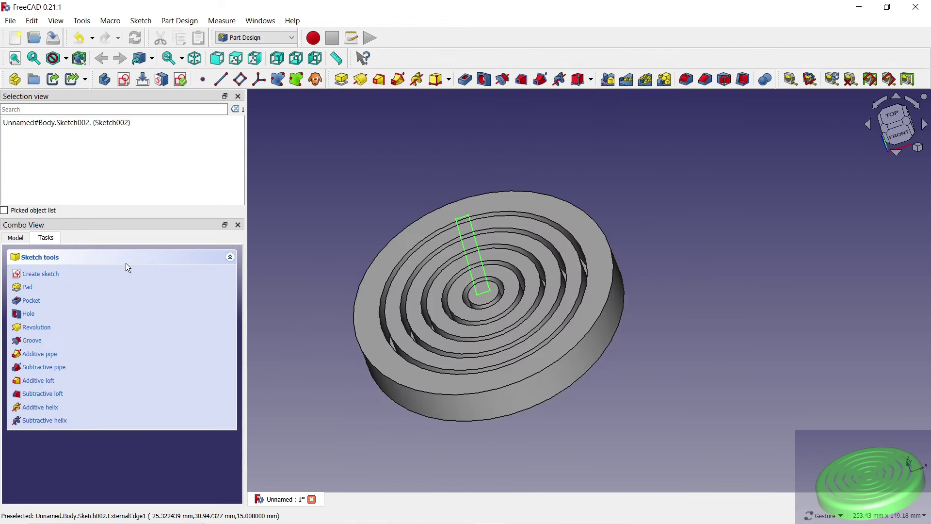
- Pad the rib sketch reversed with type 'To first', then select the new Pad001
left_click(338, 80)
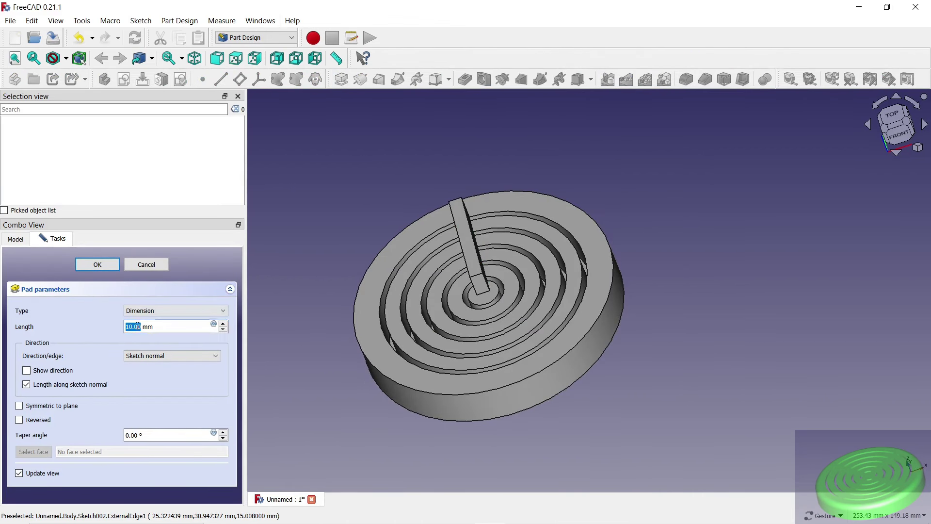
left_click(20, 420)
left_click(165, 310)
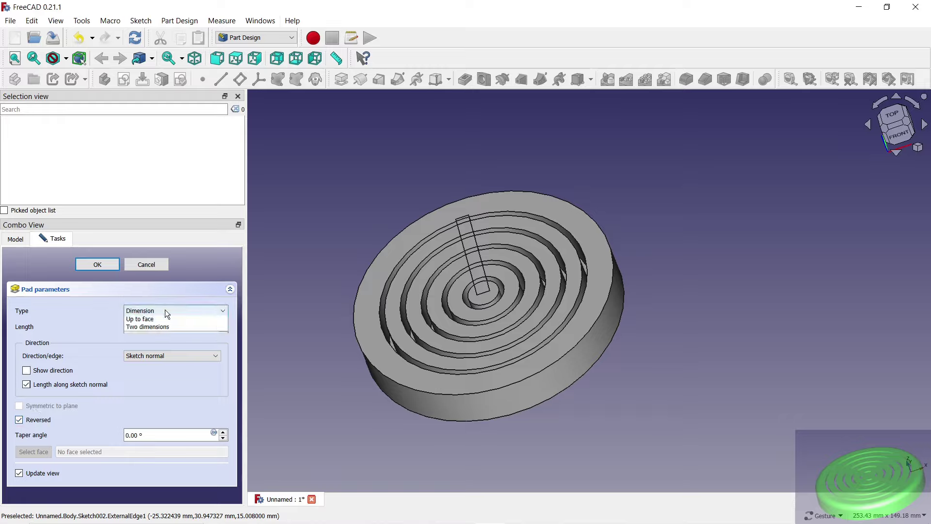
left_click(153, 335)
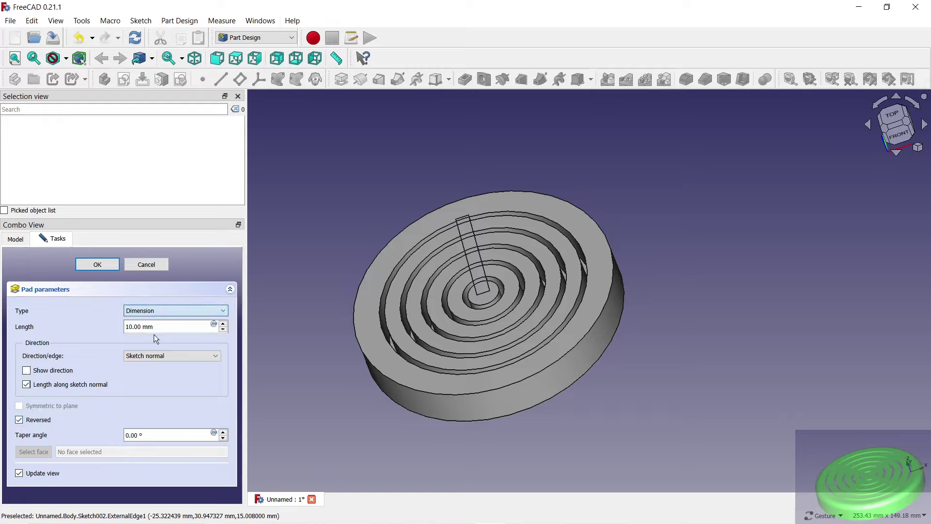
mouse_move(313, 270)
left_mouse_down()
mouse_move(435, 183)
mouse_move(468, 232)
mouse_move(457, 208)
mouse_move(495, 211)
left_mouse_up()
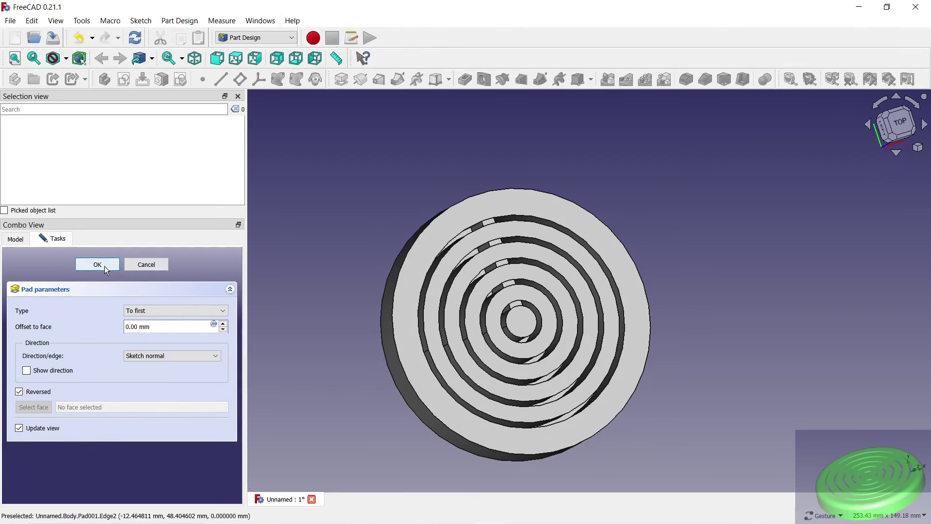
left_click(92, 263)
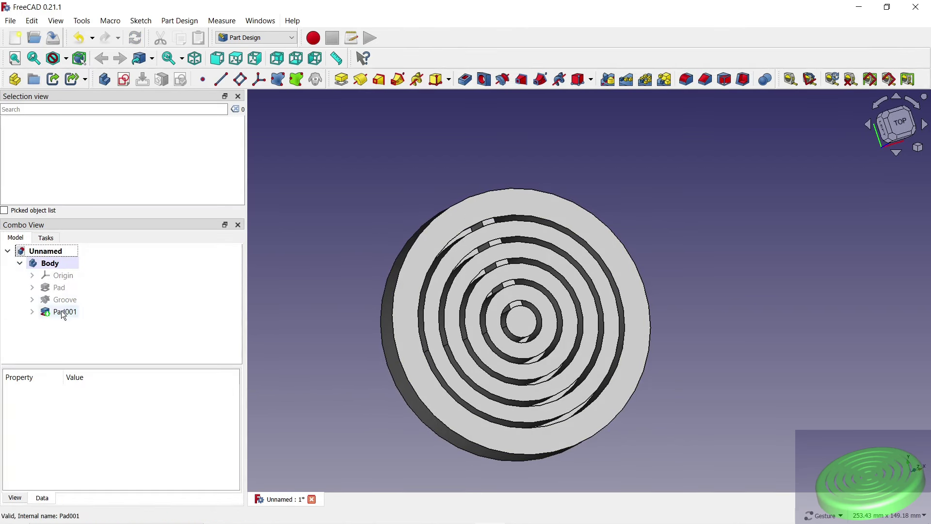
left_click(63, 316)
- Polar-pattern the rib pad with 4 occurrences around 360°
left_click(645, 80)
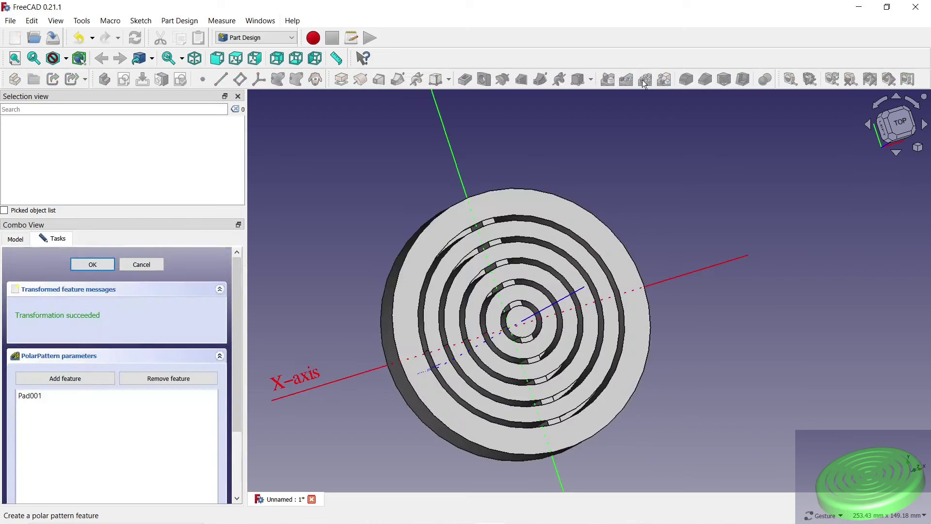
scroll(240, 334, "down", 3)
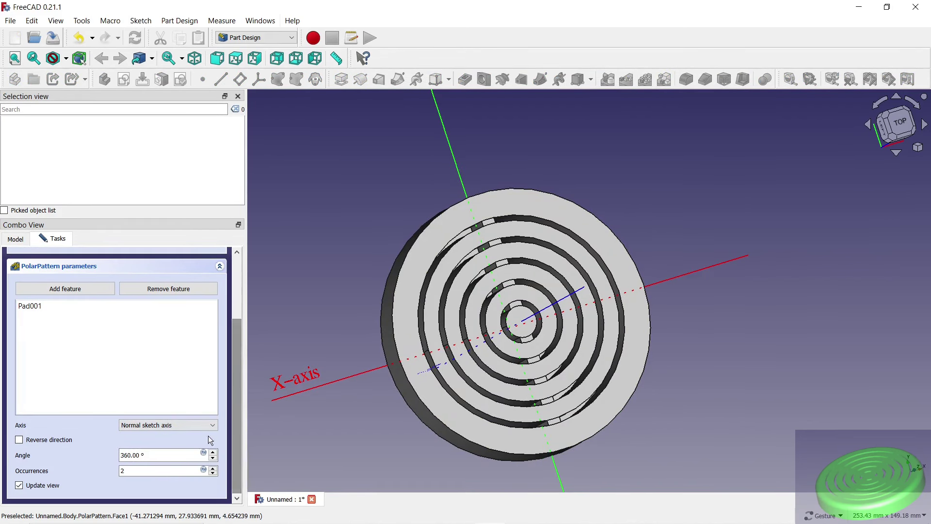
left_click(214, 469)
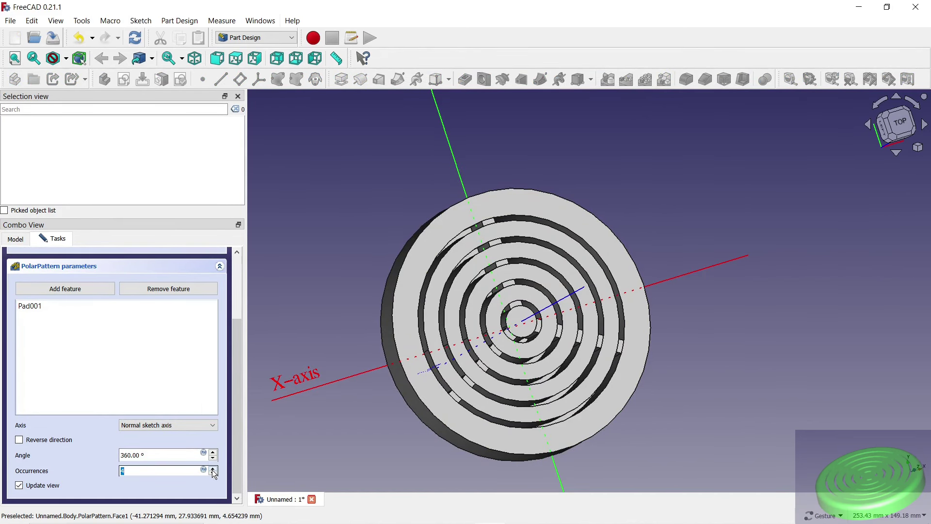
scroll(234, 437, "up", 3)
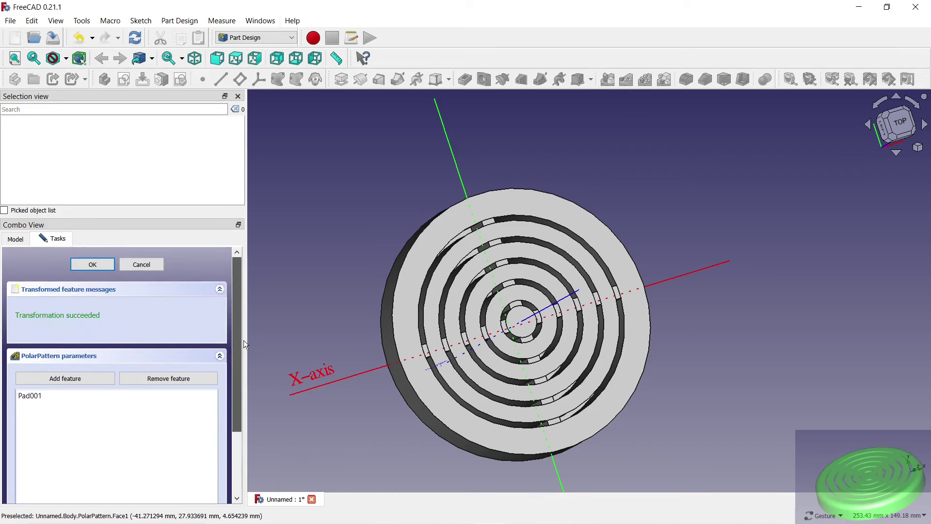
left_click(105, 266)
- Set the PolarPattern's Refine property to true and orbit to the underside
left_click(81, 324)
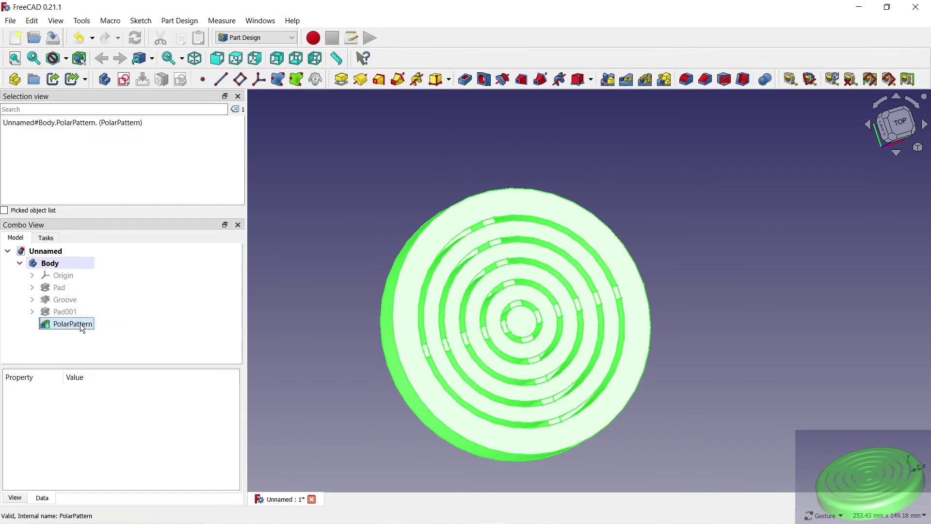
left_click(74, 480)
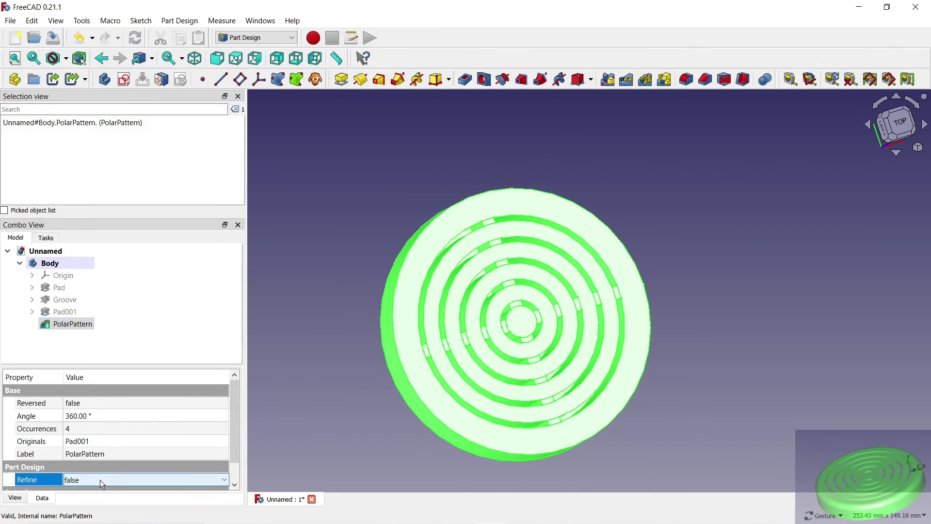
left_click(94, 501)
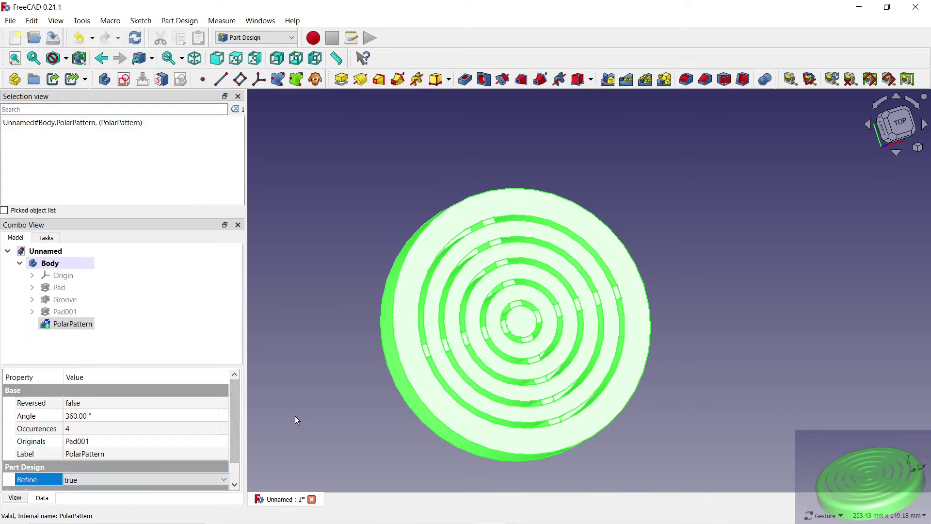
left_click(295, 415)
left_click_drag(693, 395, 593, 215)
- Sketch a 96 mm diameter circle centred on the origin on the disc's bottom face
left_click(526, 250)
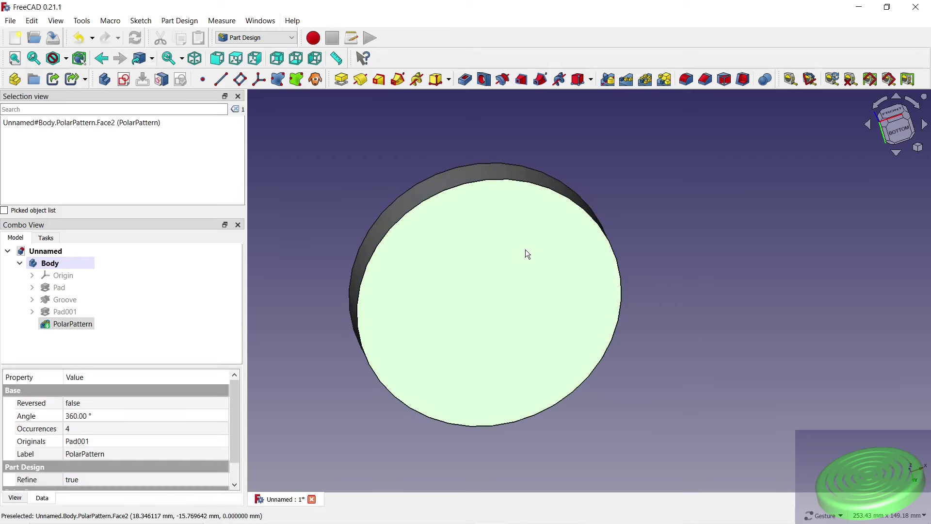
left_click(124, 79)
left_click(619, 58)
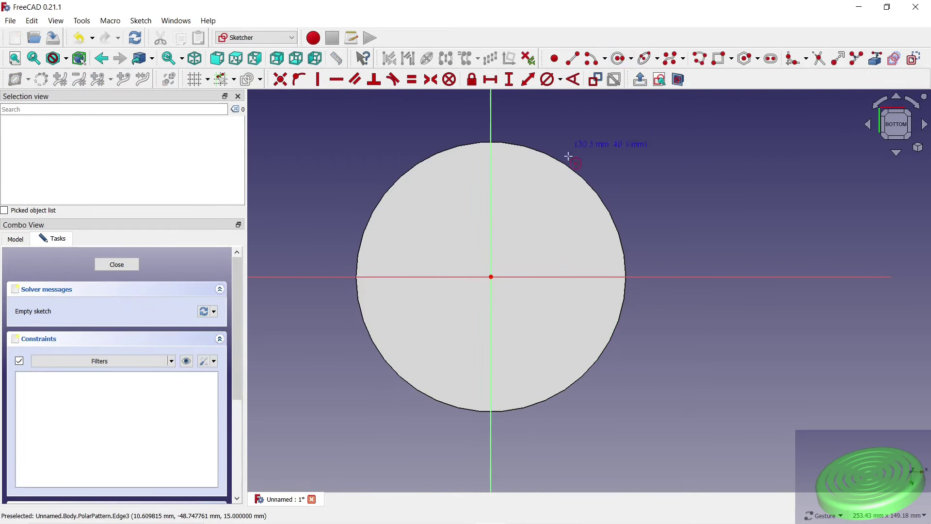
left_click(491, 276)
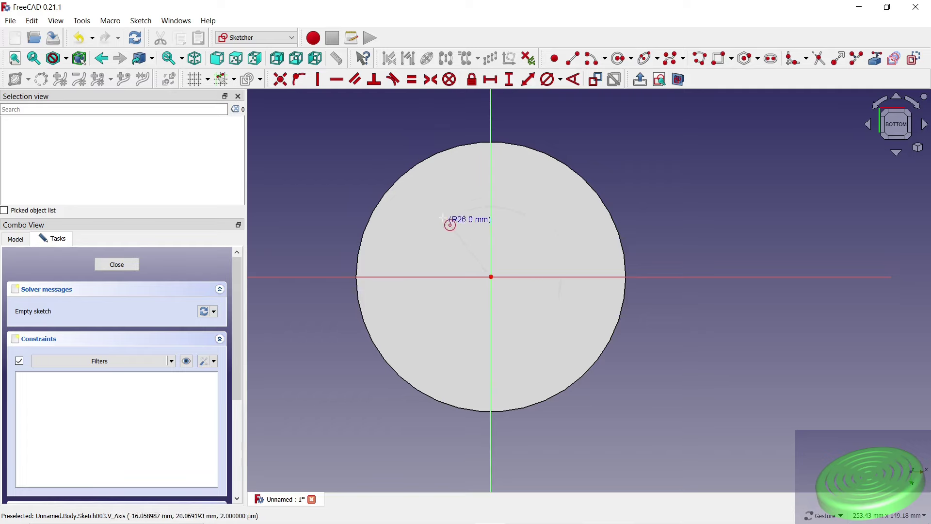
left_click(406, 192)
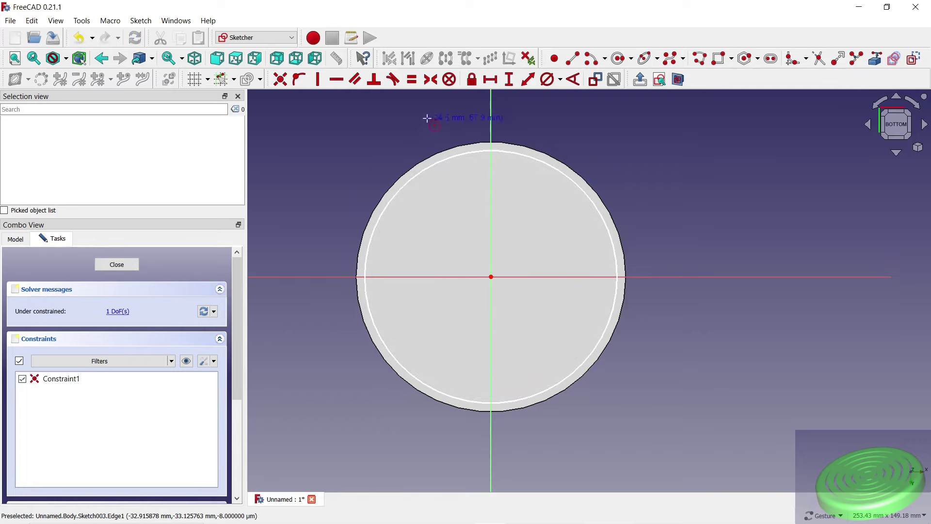
left_click(543, 164)
type("96")
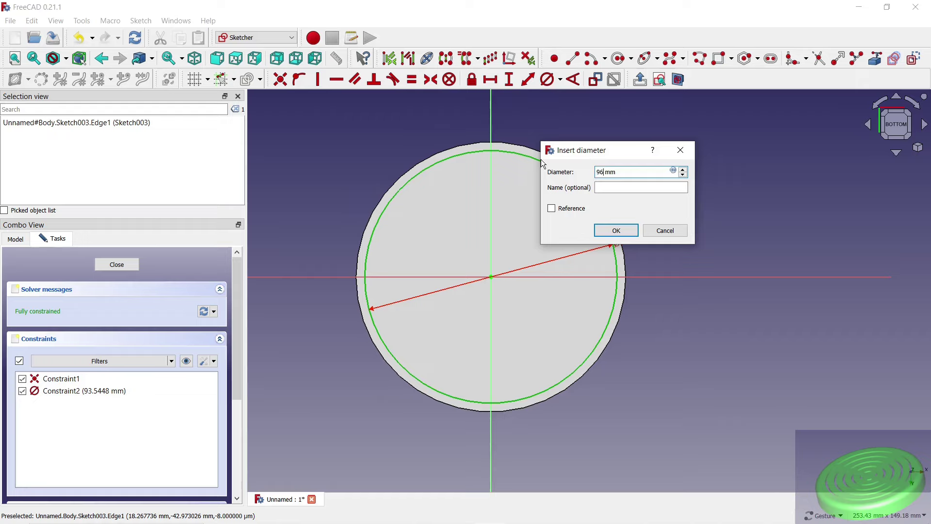
left_click(633, 231)
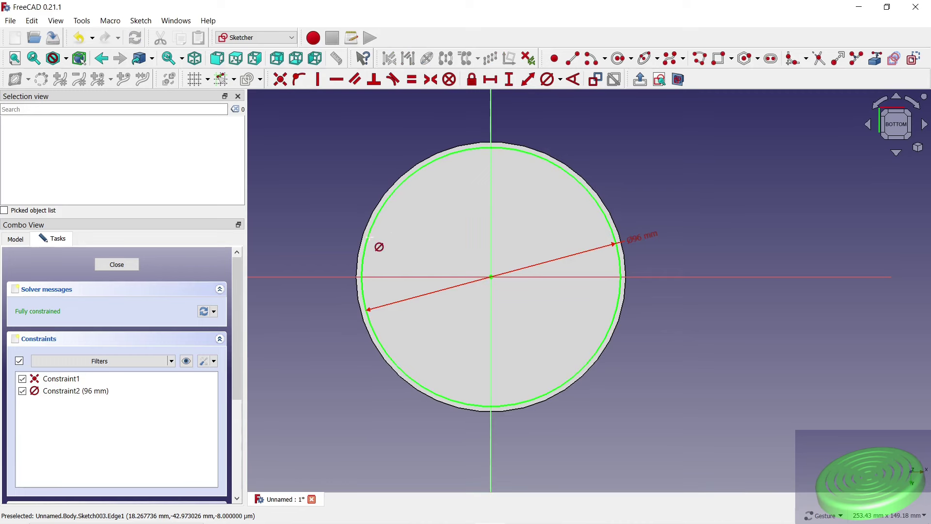
left_click(131, 265)
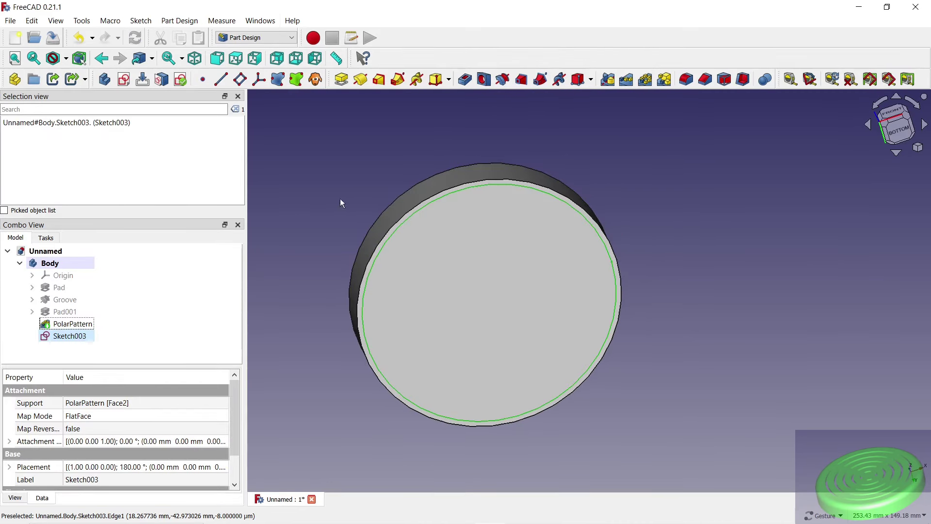
- Pocket Sketch003 13 mm deep into the disc's underside
left_click(468, 79)
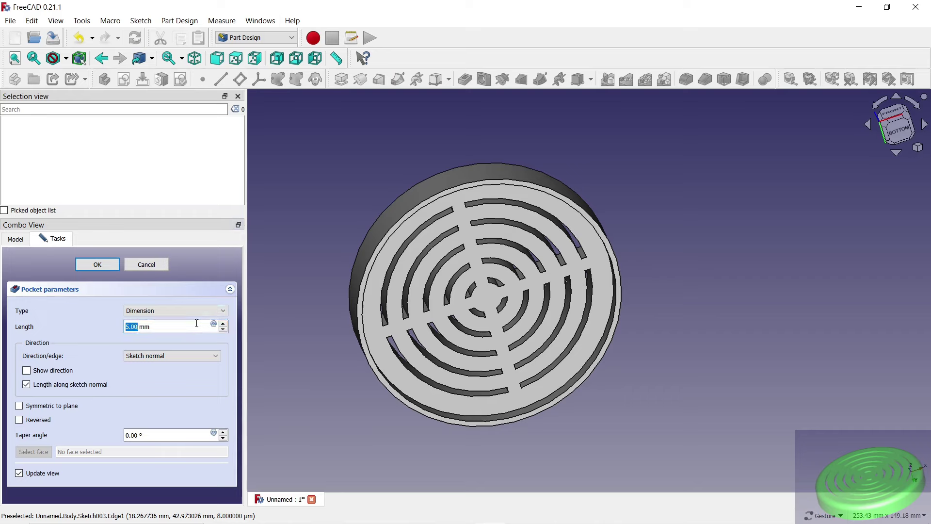
left_click(226, 324)
left_click(226, 324)
left_click(226, 324)
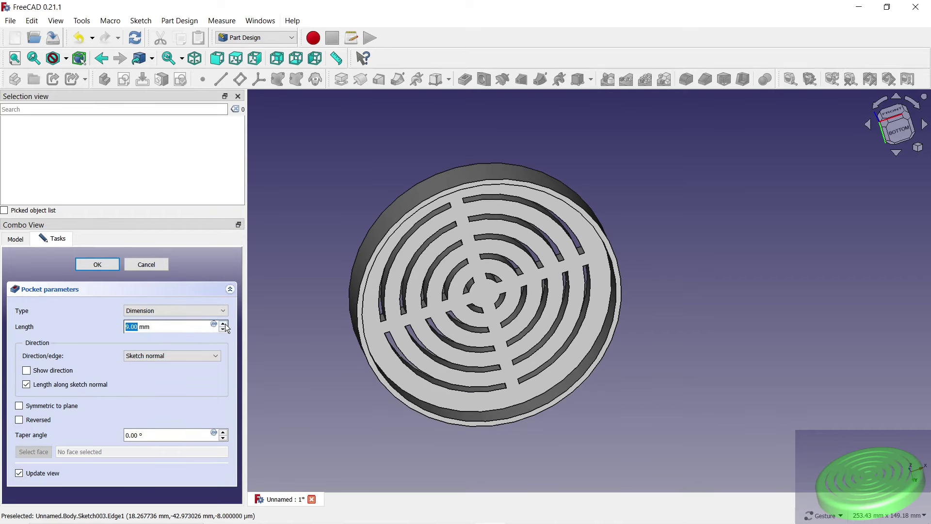
left_click(226, 324)
left_click(227, 324)
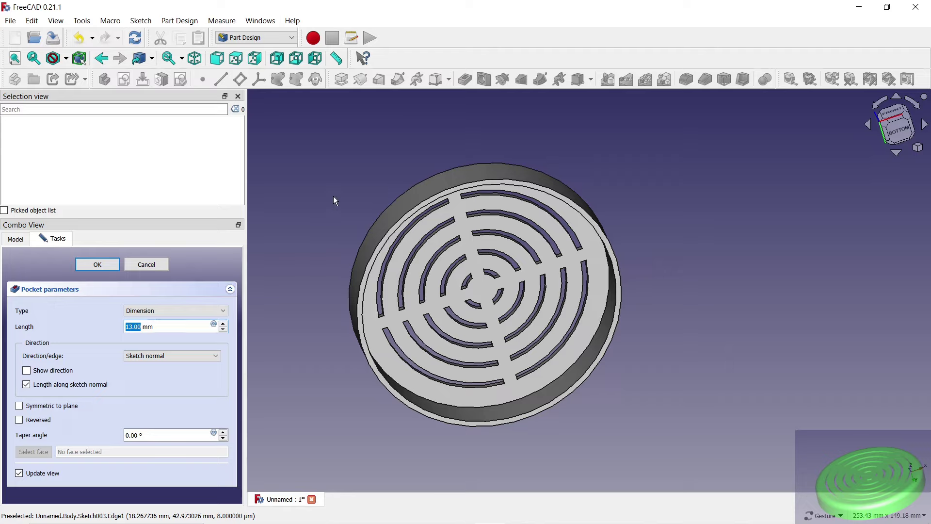
left_click_drag(334, 200, 349, 231)
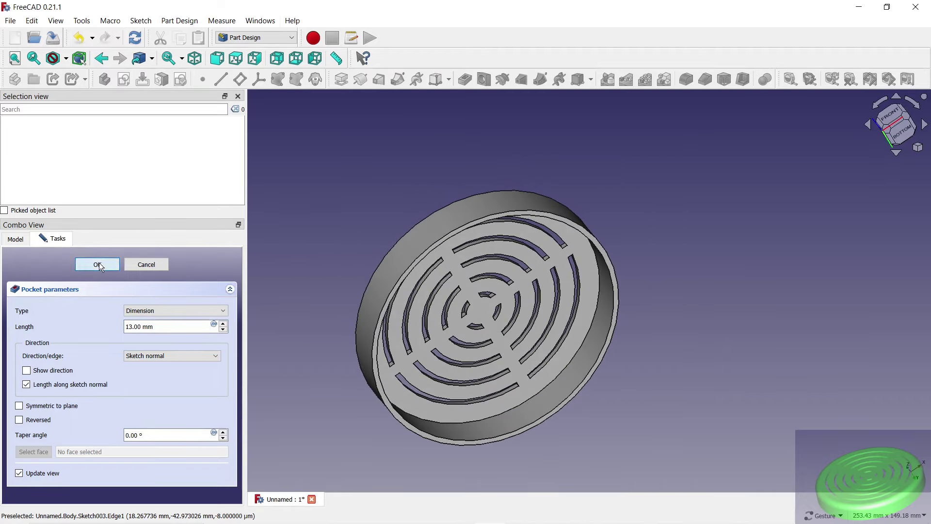
left_click(99, 264)
mouse_move(354, 205)
left_mouse_down()
mouse_move(389, 239)
mouse_move(560, 266)
left_mouse_up()
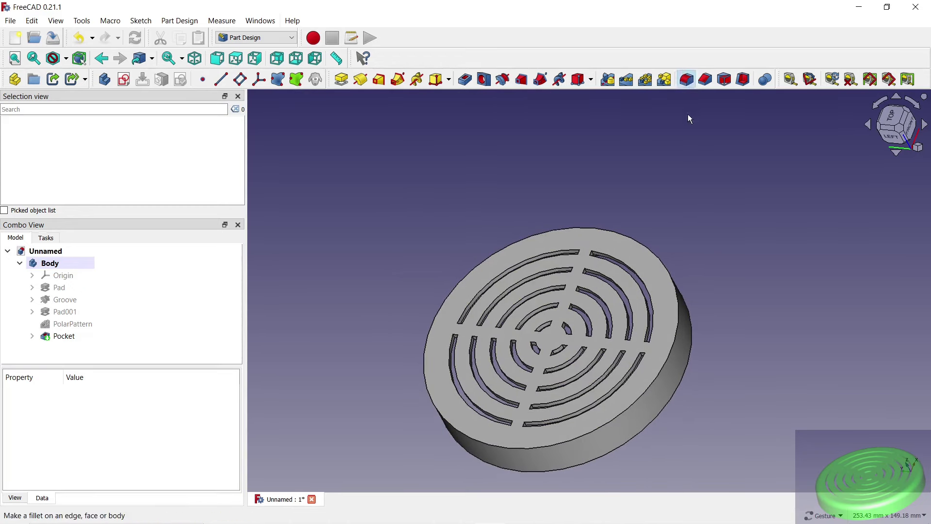
- Round the disc's top outer edge with a 5 mm fillet
left_click(674, 300)
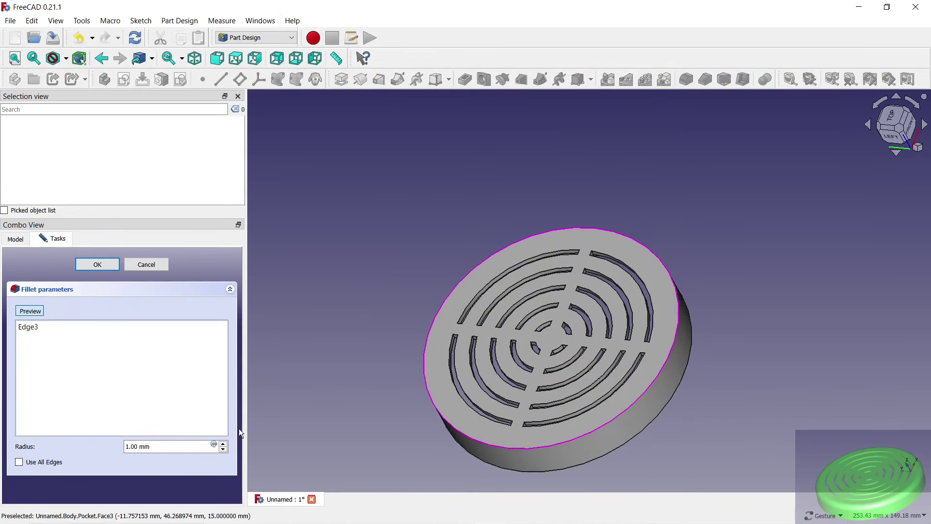
left_click(225, 444)
left_click(225, 444)
left_click(225, 444)
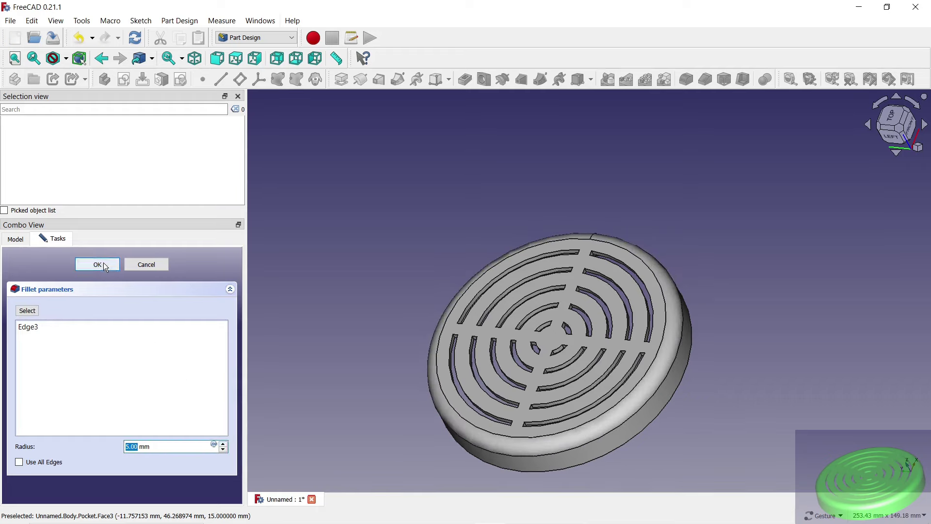
left_click(103, 265)
mouse_move(737, 356)
left_mouse_down()
mouse_move(563, 256)
mouse_move(584, 228)
left_mouse_up()
- Round the underside rim edge with a 3 mm fillet
left_click(686, 79)
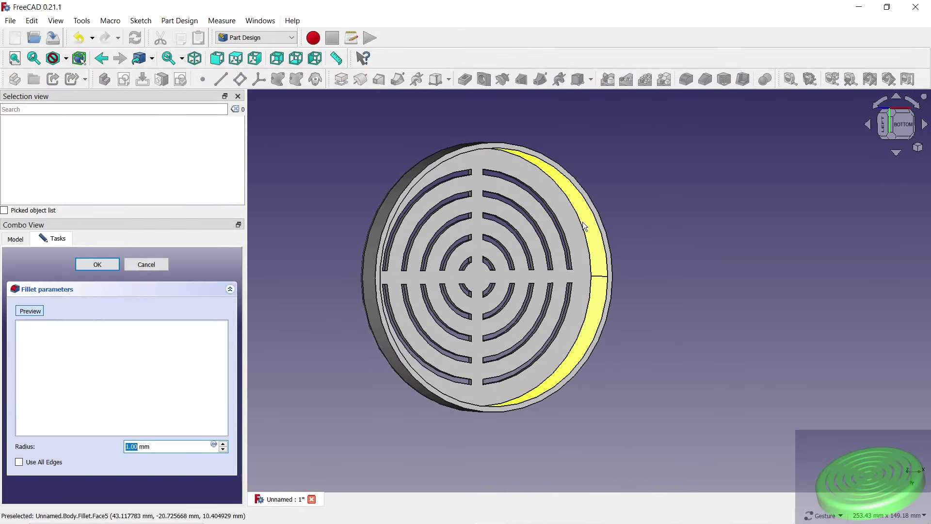
scroll(585, 227, "up", 5)
left_click(585, 238)
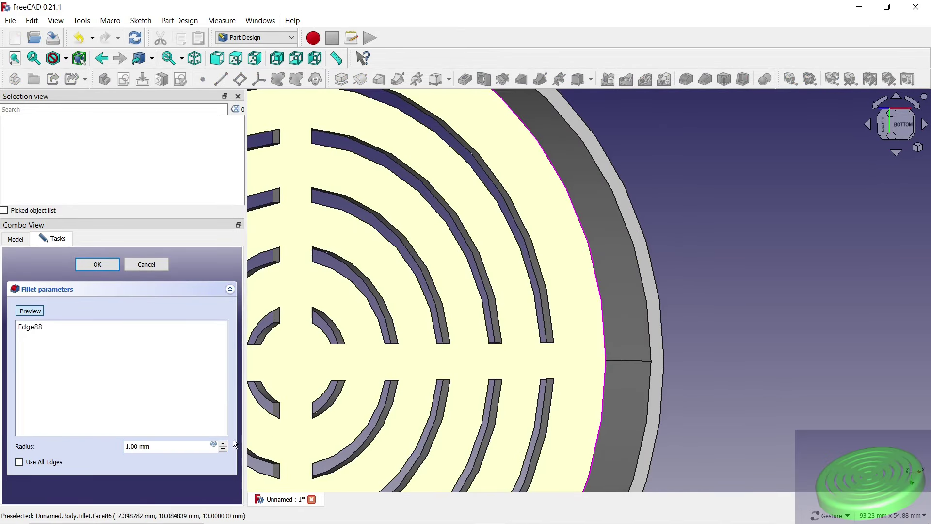
left_click(223, 443)
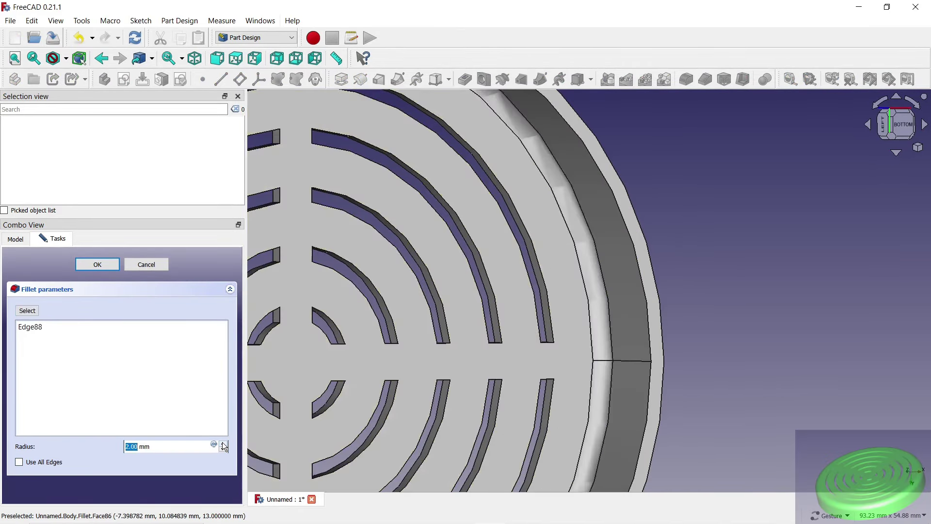
left_click(103, 263)
scroll(303, 290, "down", 5)
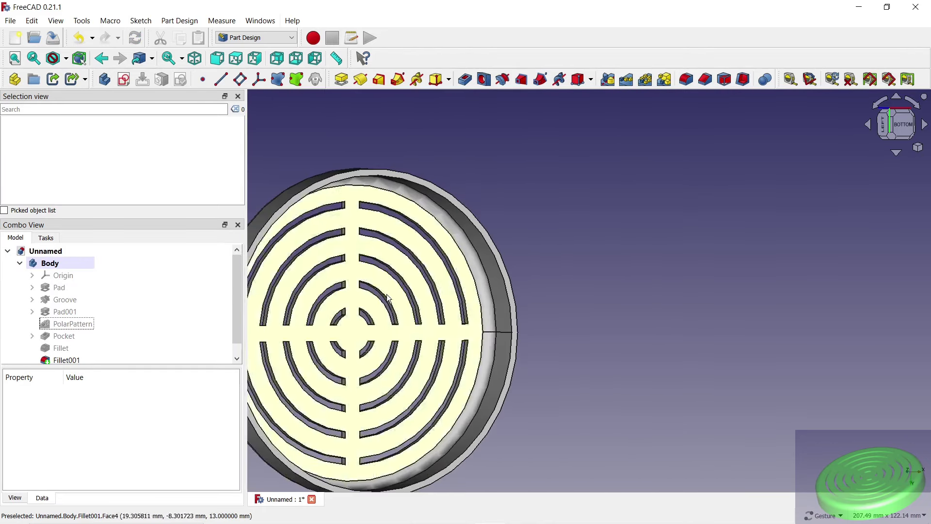
- Give the Body a Shaded display mode, Chrome material and bright green shape colour
right_click(63, 266)
left_click(85, 302)
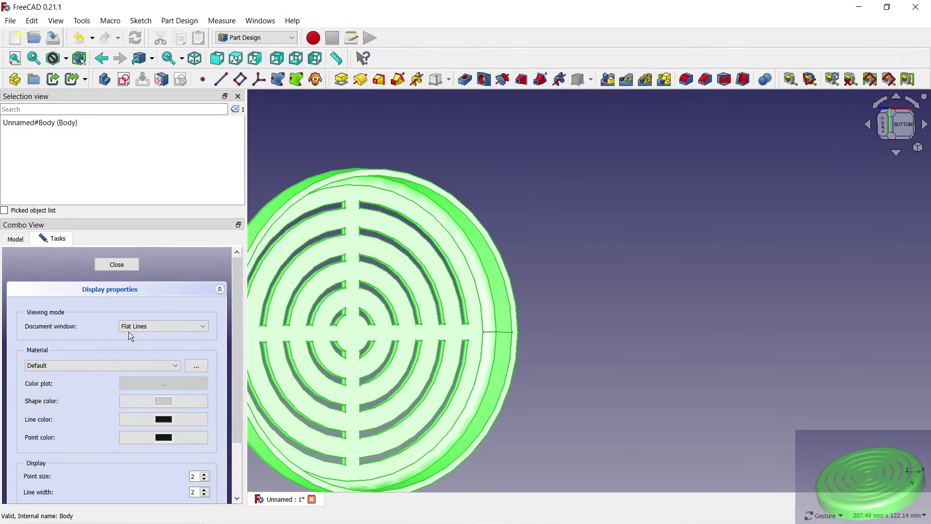
left_click(146, 327)
left_click(138, 345)
left_click(100, 366)
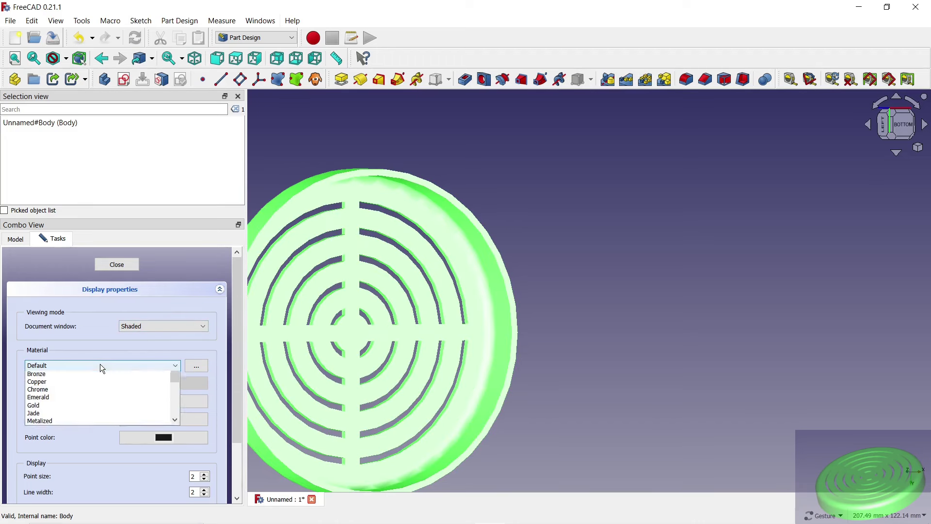
left_click(71, 413)
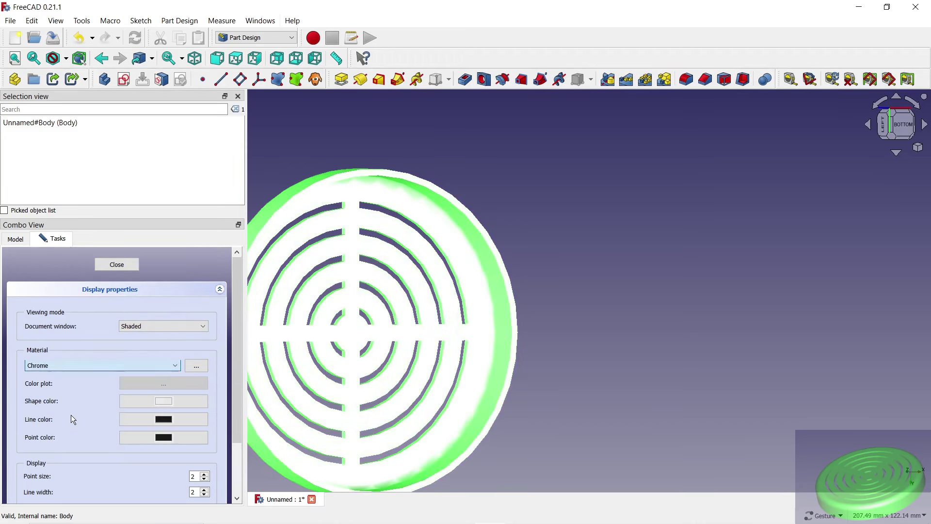
left_click(164, 402)
left_click(425, 178)
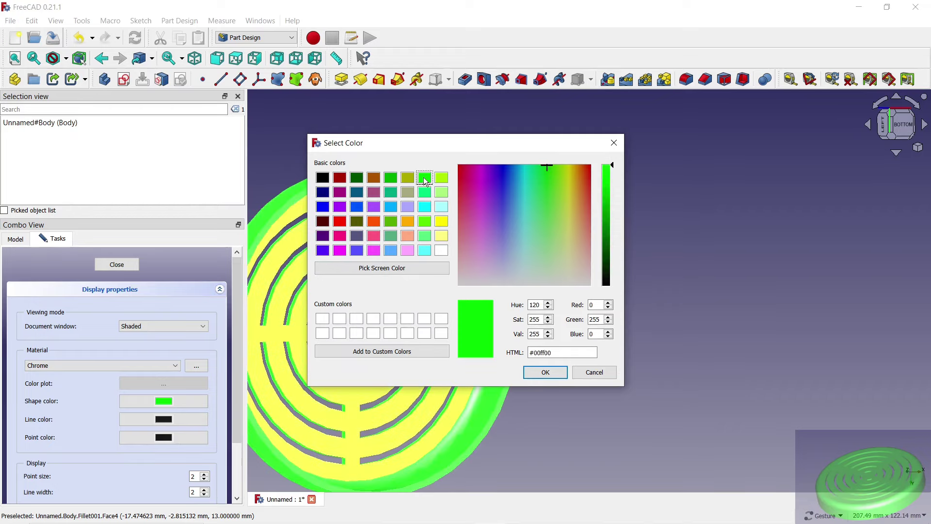
left_click(545, 372)
left_click(107, 266)
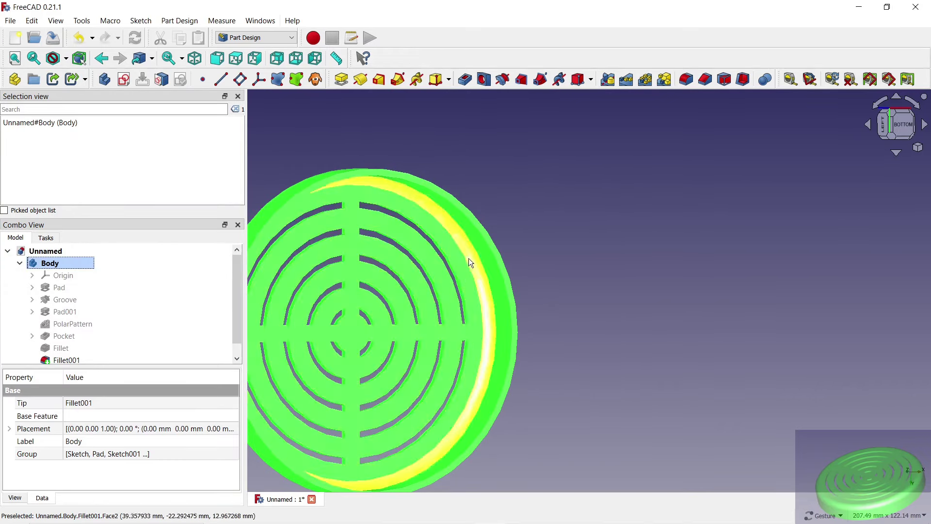
- Orbit the green grille to an oblique view and fit the whole part in view
left_click_drag(472, 264, 571, 285)
mouse_move(443, 154)
left_mouse_down()
mouse_move(440, 174)
mouse_move(560, 224)
mouse_move(598, 189)
mouse_move(576, 210)
mouse_move(585, 223)
mouse_move(423, 337)
mouse_move(535, 391)
mouse_move(769, 243)
mouse_move(780, 327)
left_mouse_up()
scroll(531, 211, "down", 3)
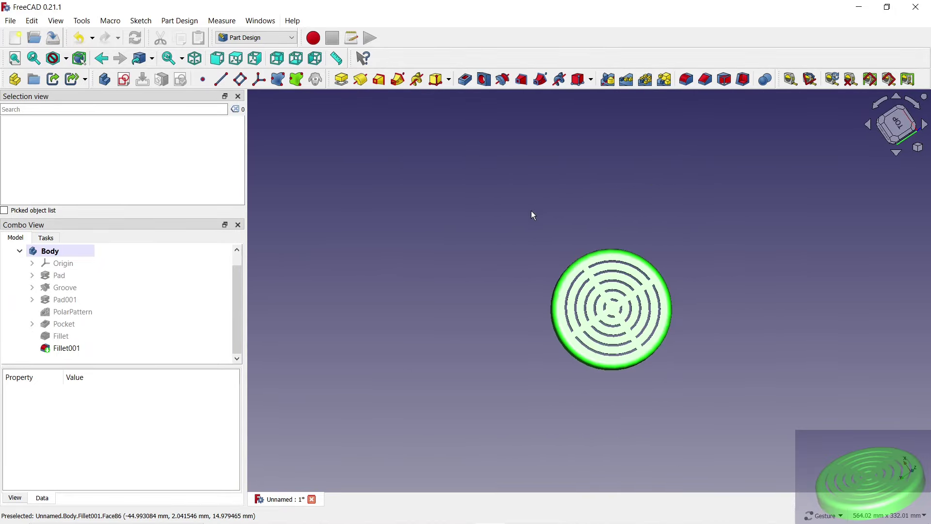
right_click(531, 211)
left_click(626, 235)
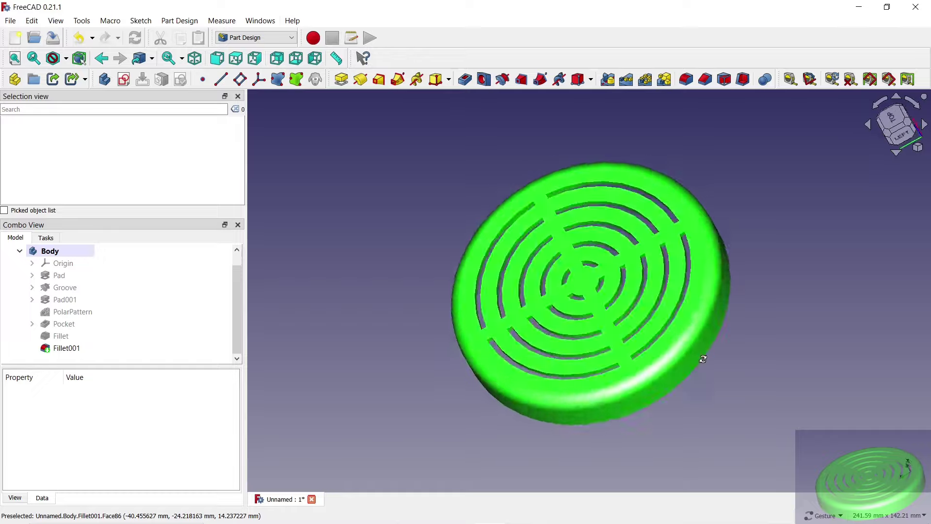